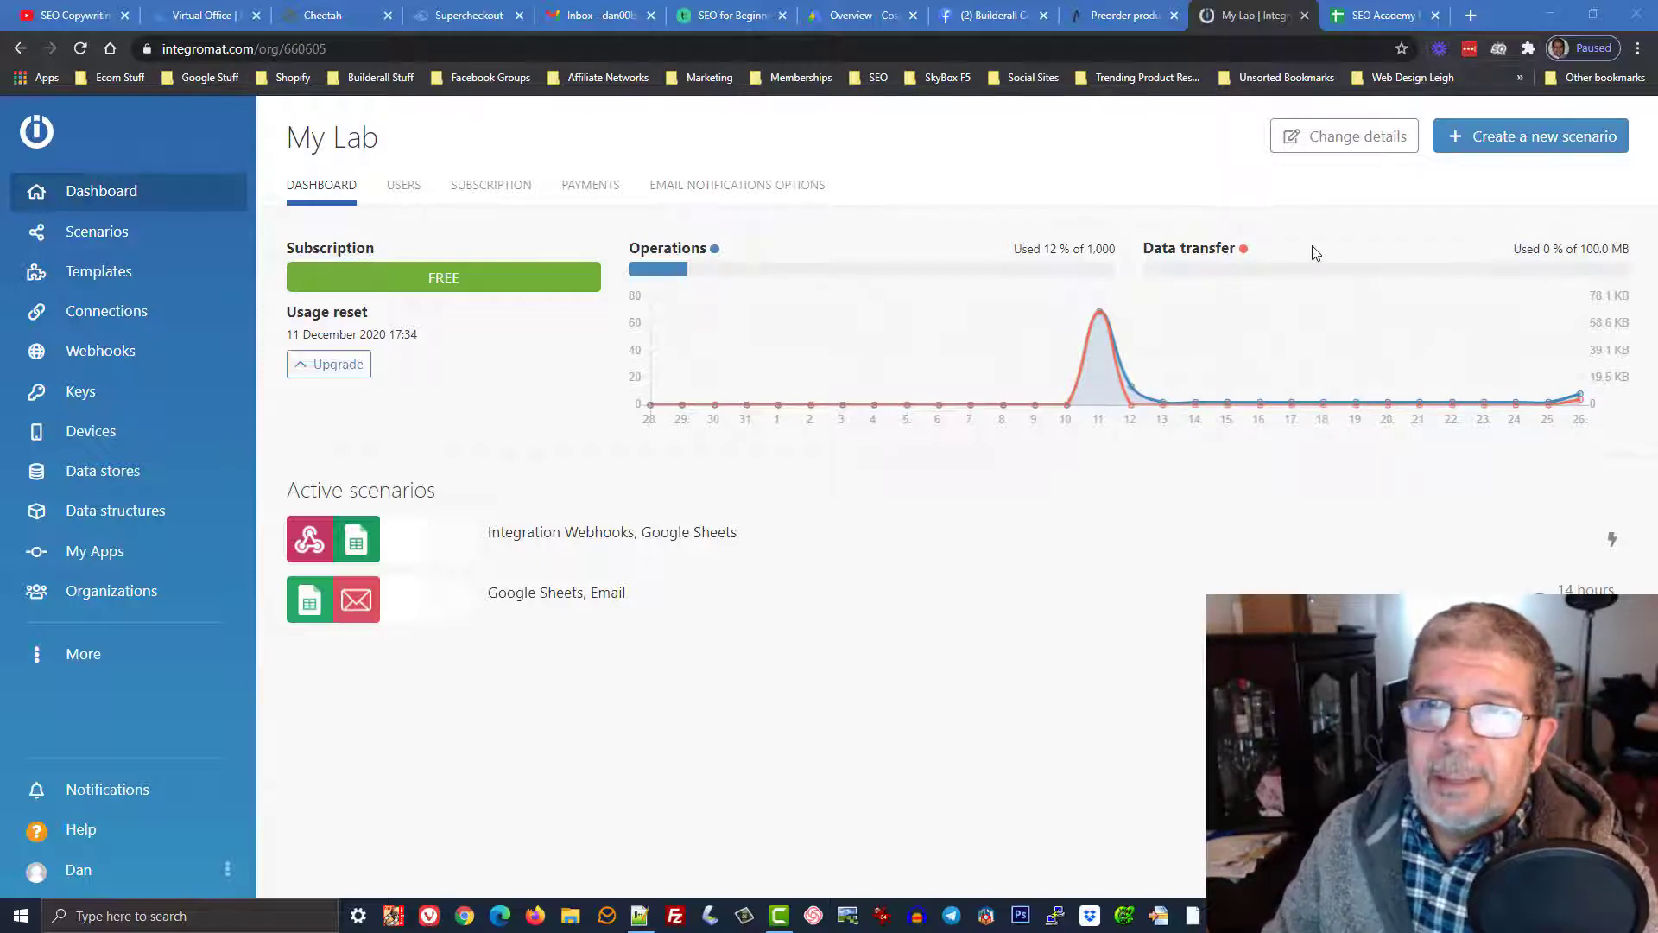
# Review the column headings in the SEO Academy Free Member Access spreadsheet and the Ecom AcademyTesting product page in Supercheckout
pyautogui.click(1375, 17)
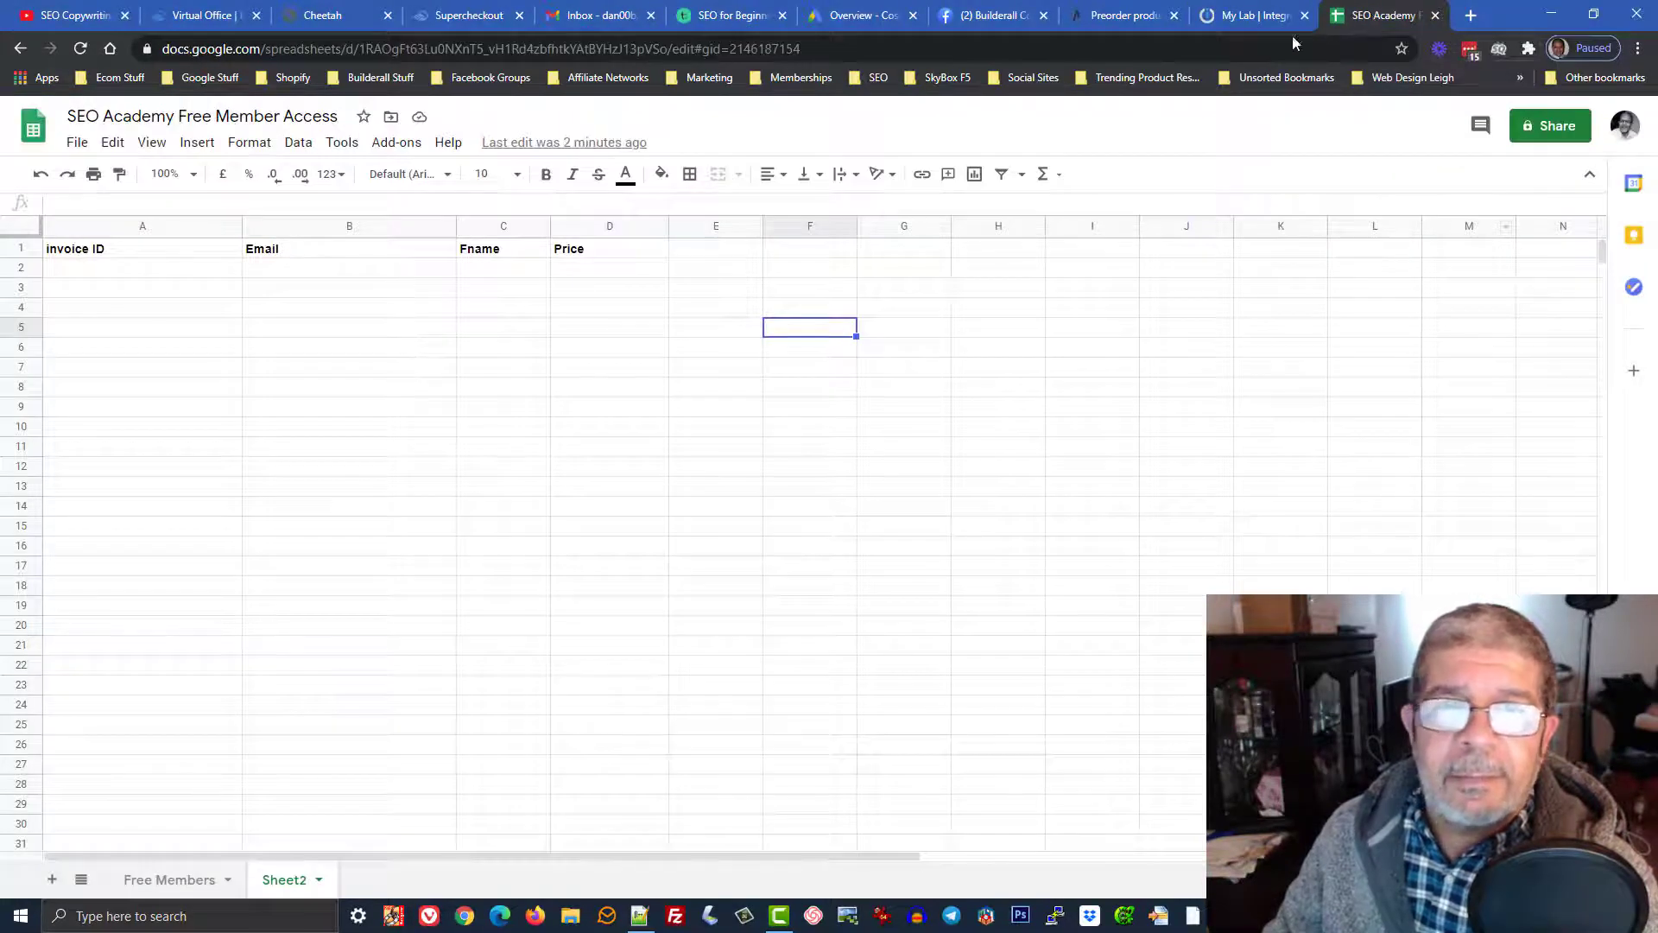
pyautogui.click(447, 17)
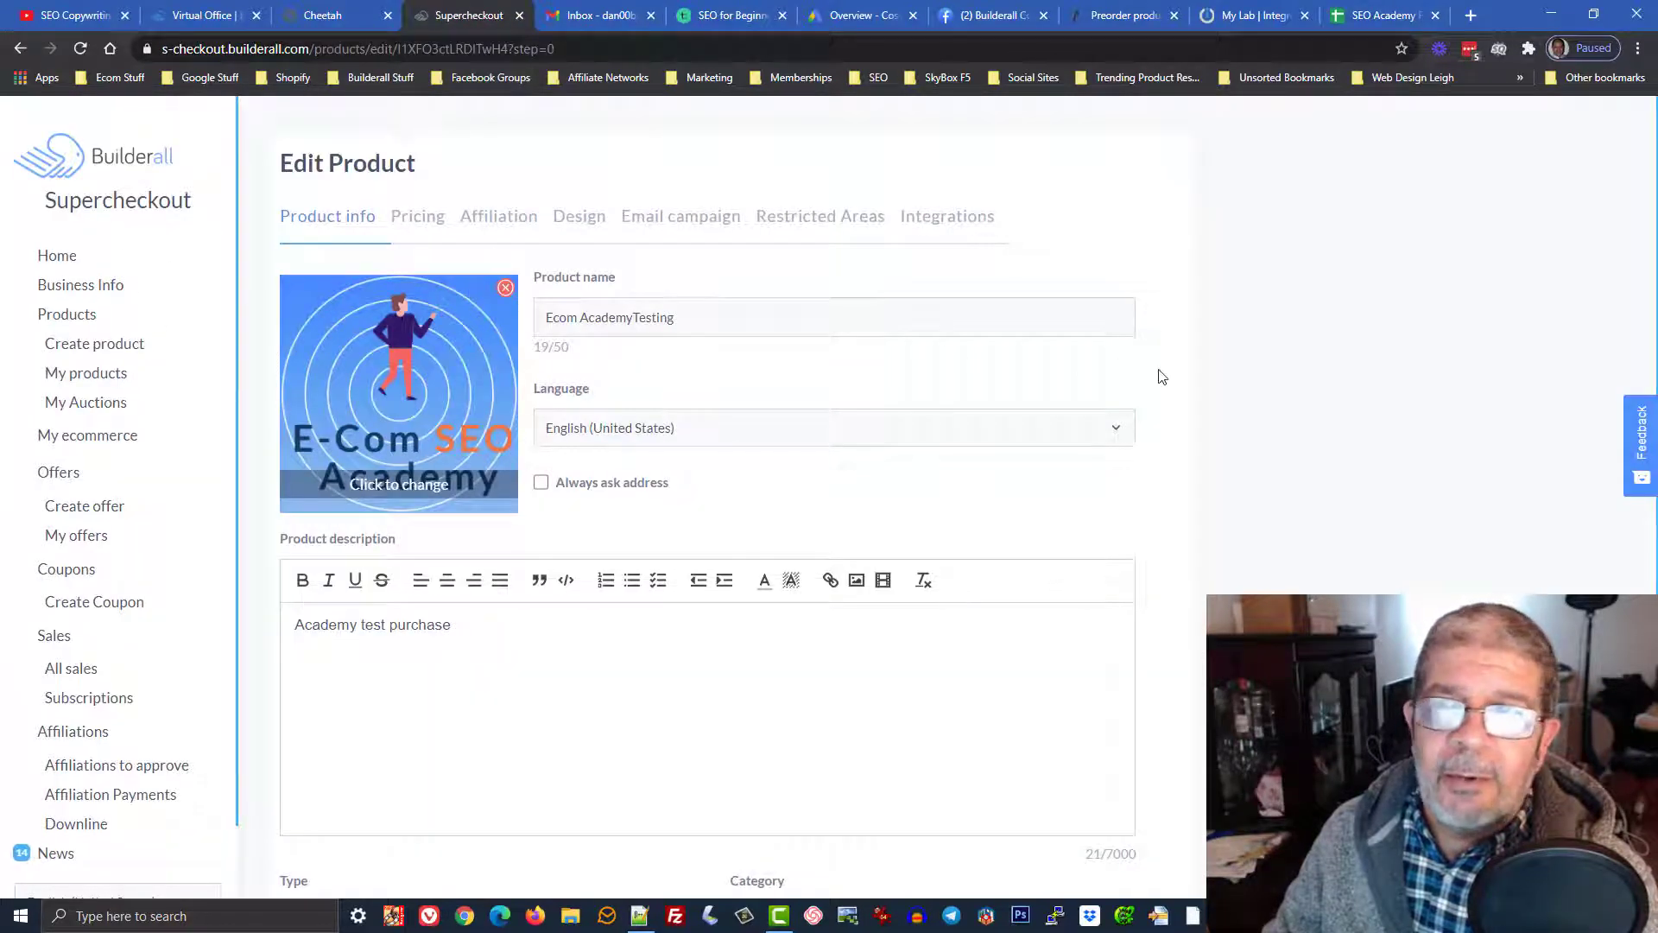
pyautogui.click(1365, 18)
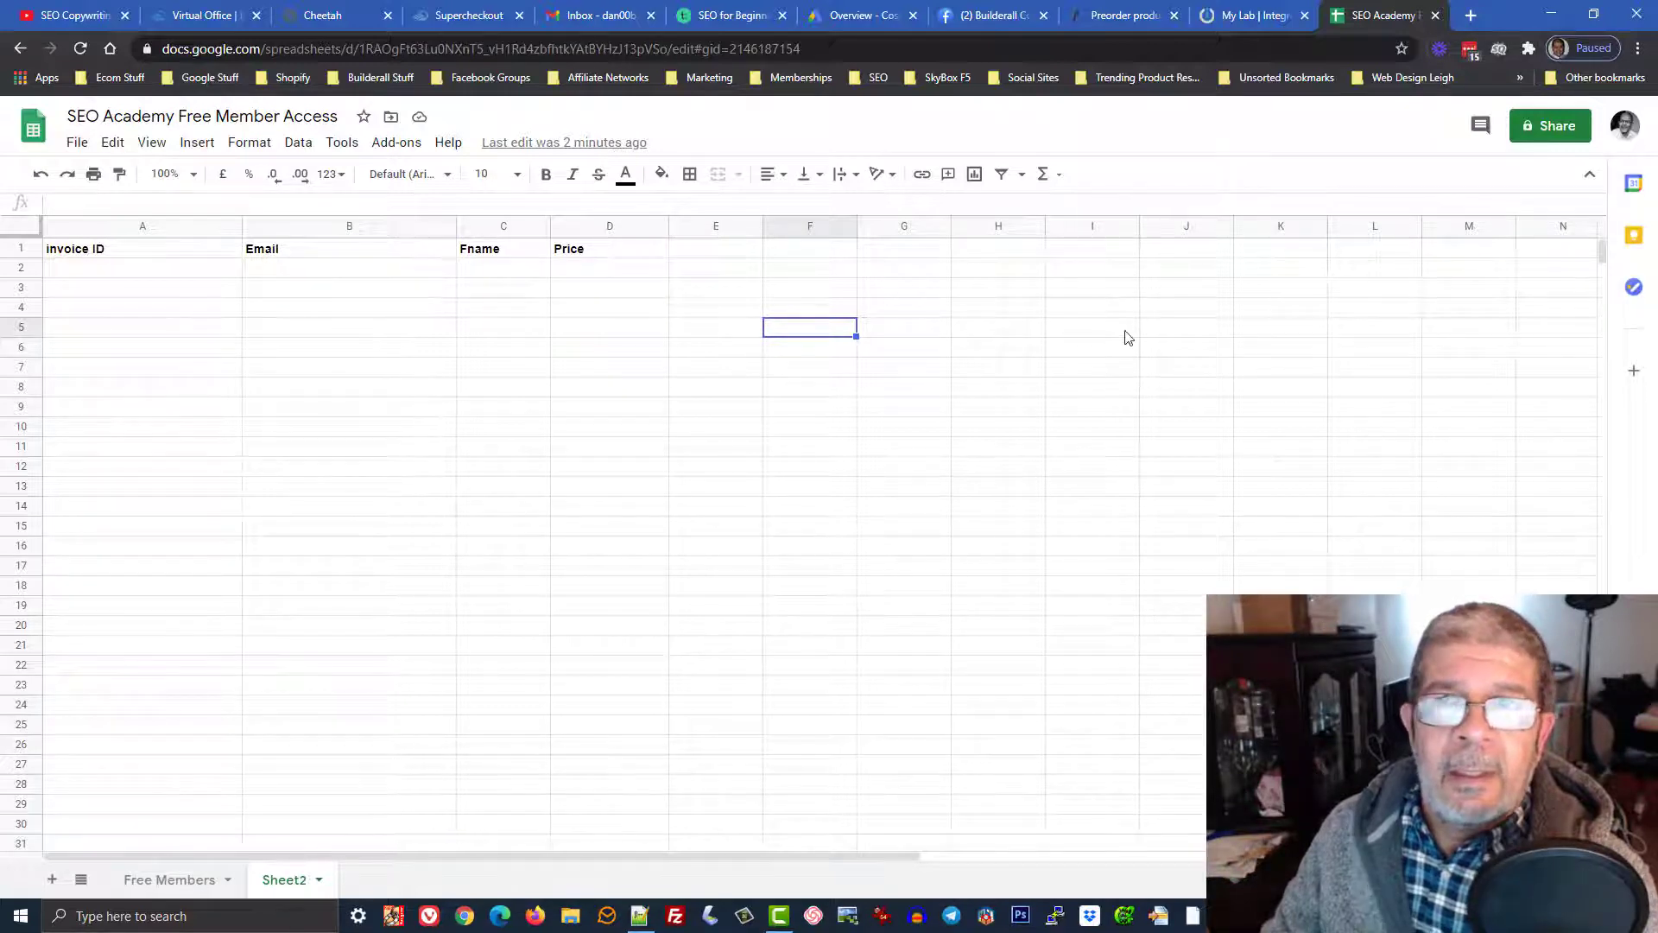
# Switch to Integromat and create a new scenario that integrates the Webhooks service
pyautogui.click(1254, 17)
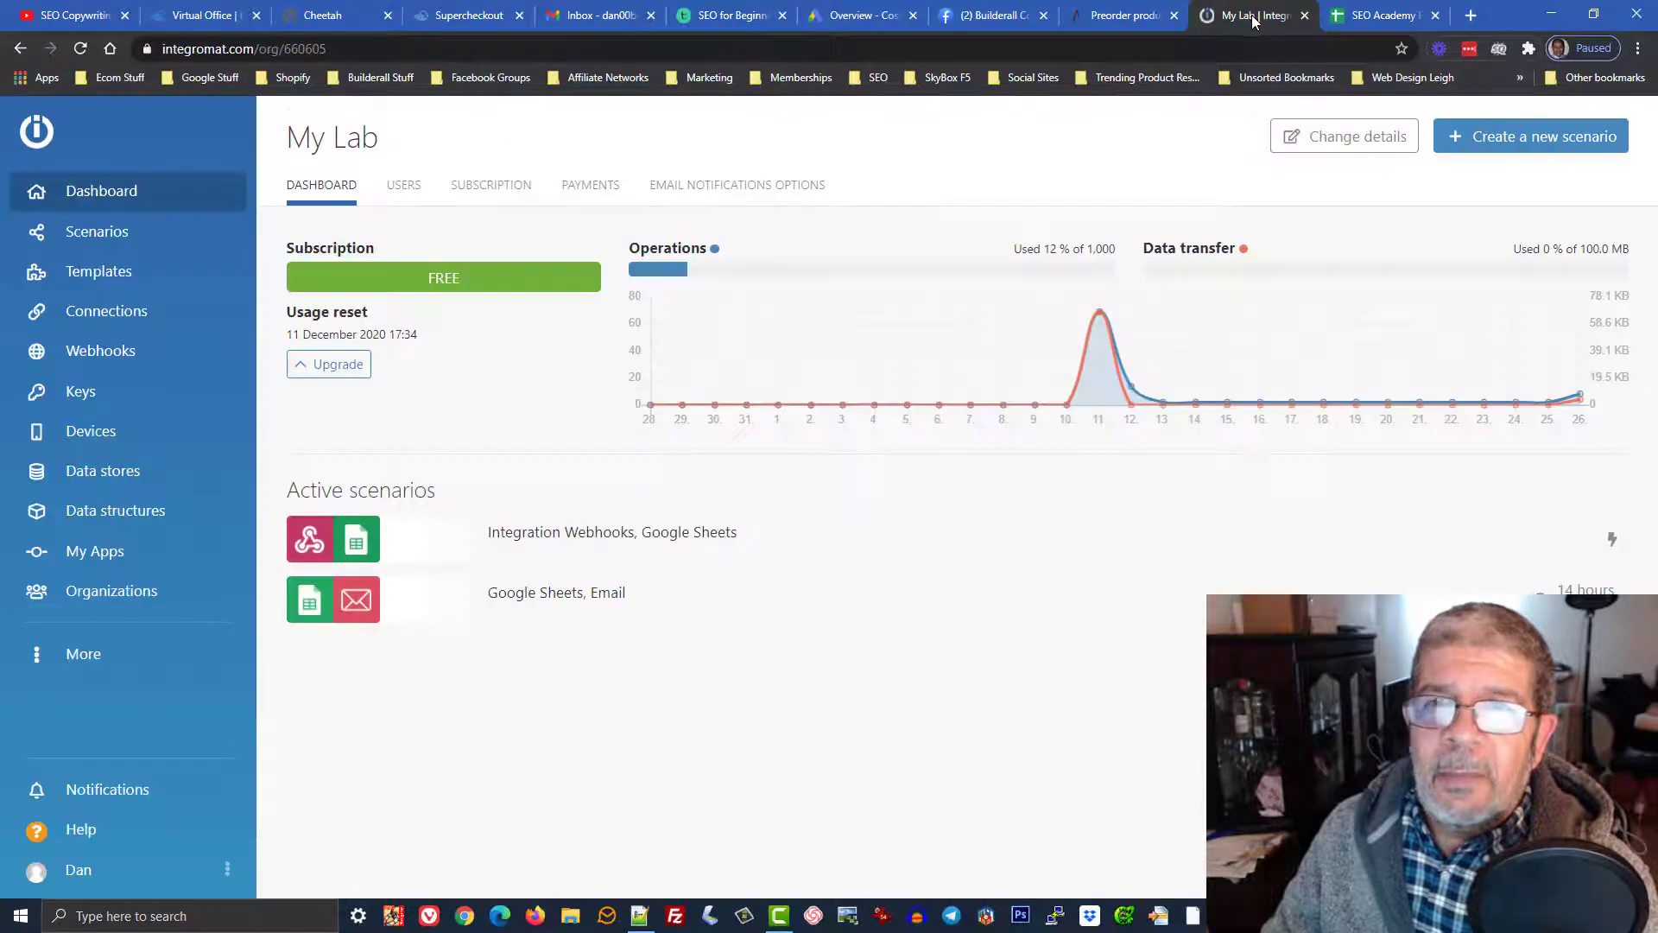
pyautogui.click(1535, 139)
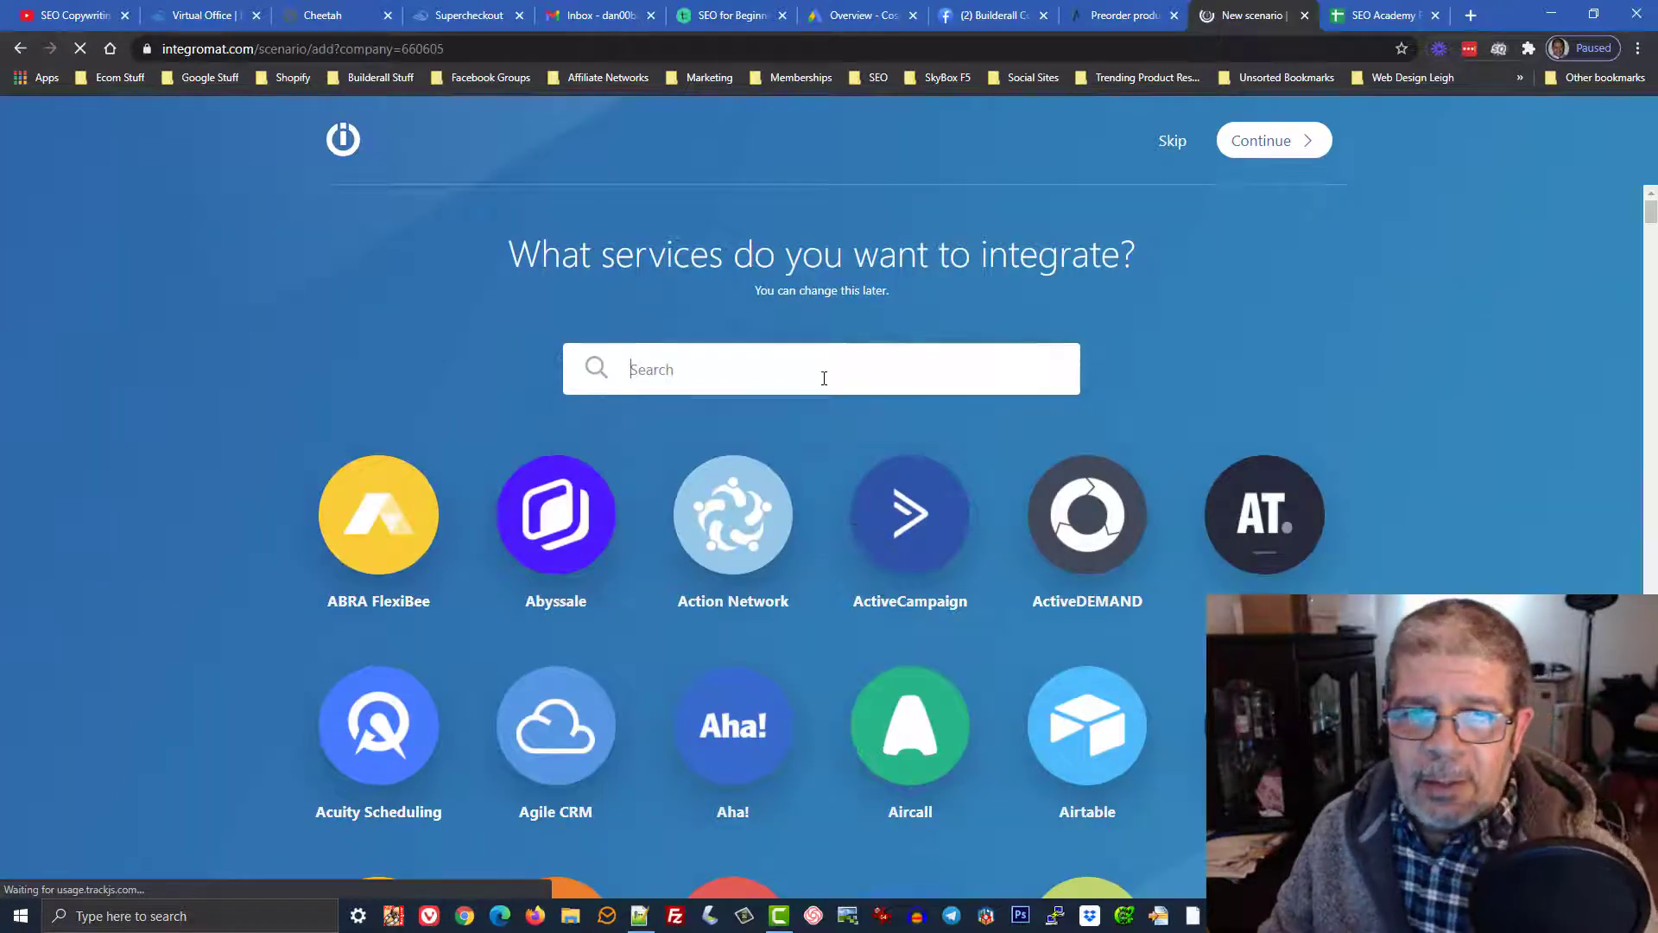
pyautogui.click(823, 378)
pyautogui.write('w')
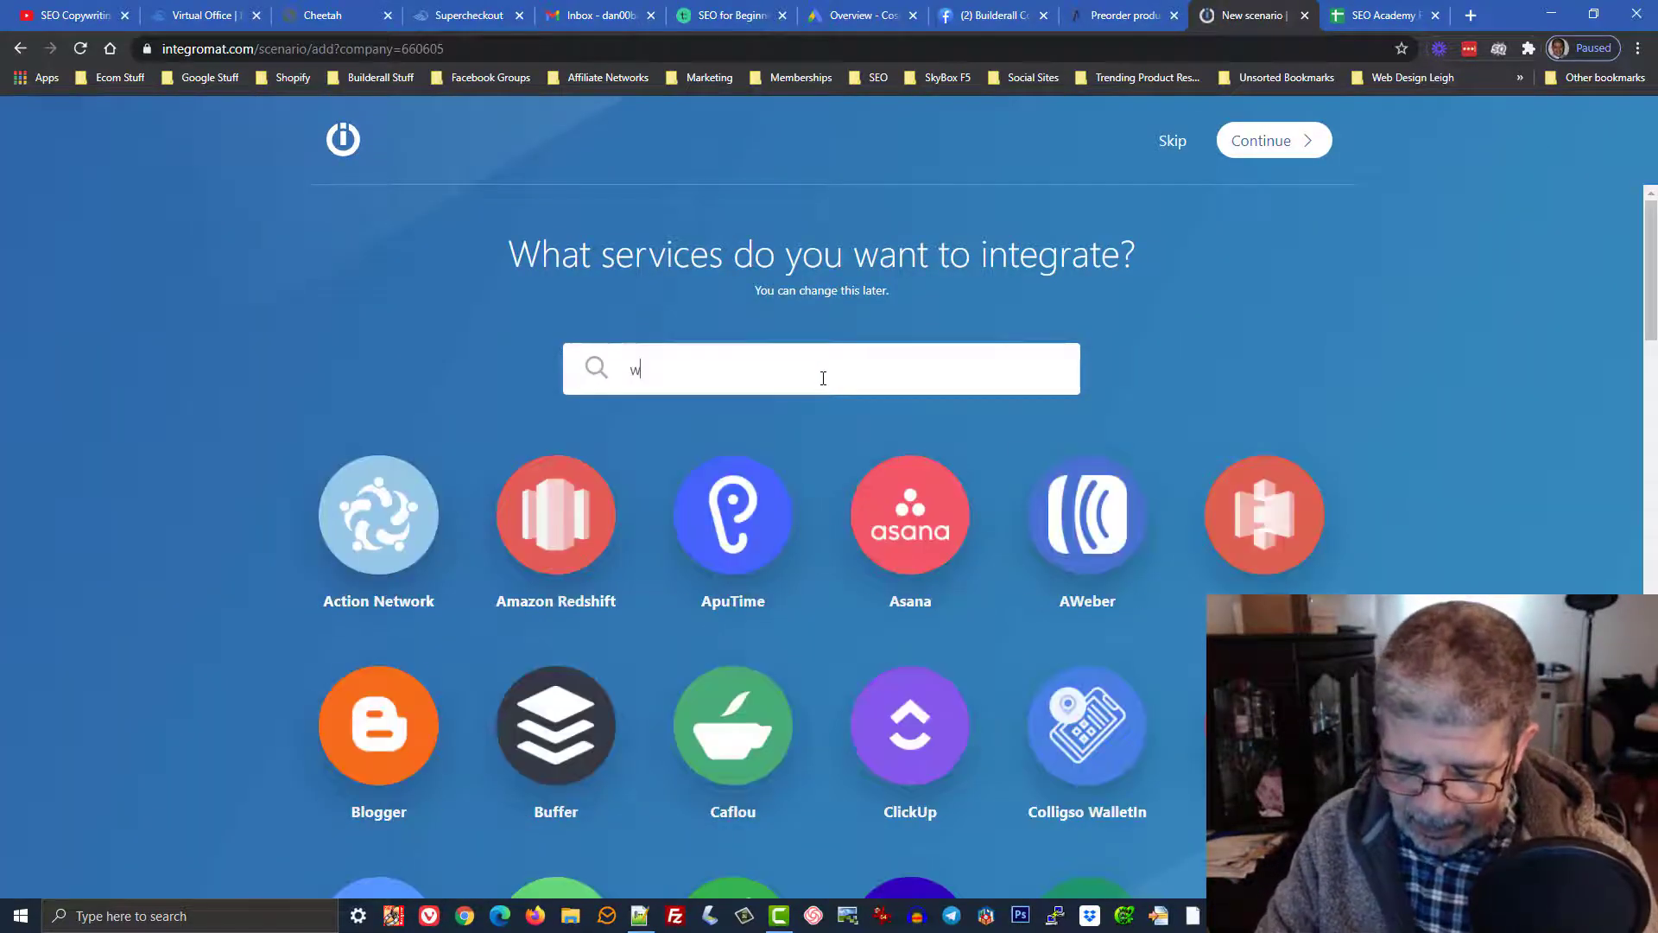
pyautogui.write('ebhook')
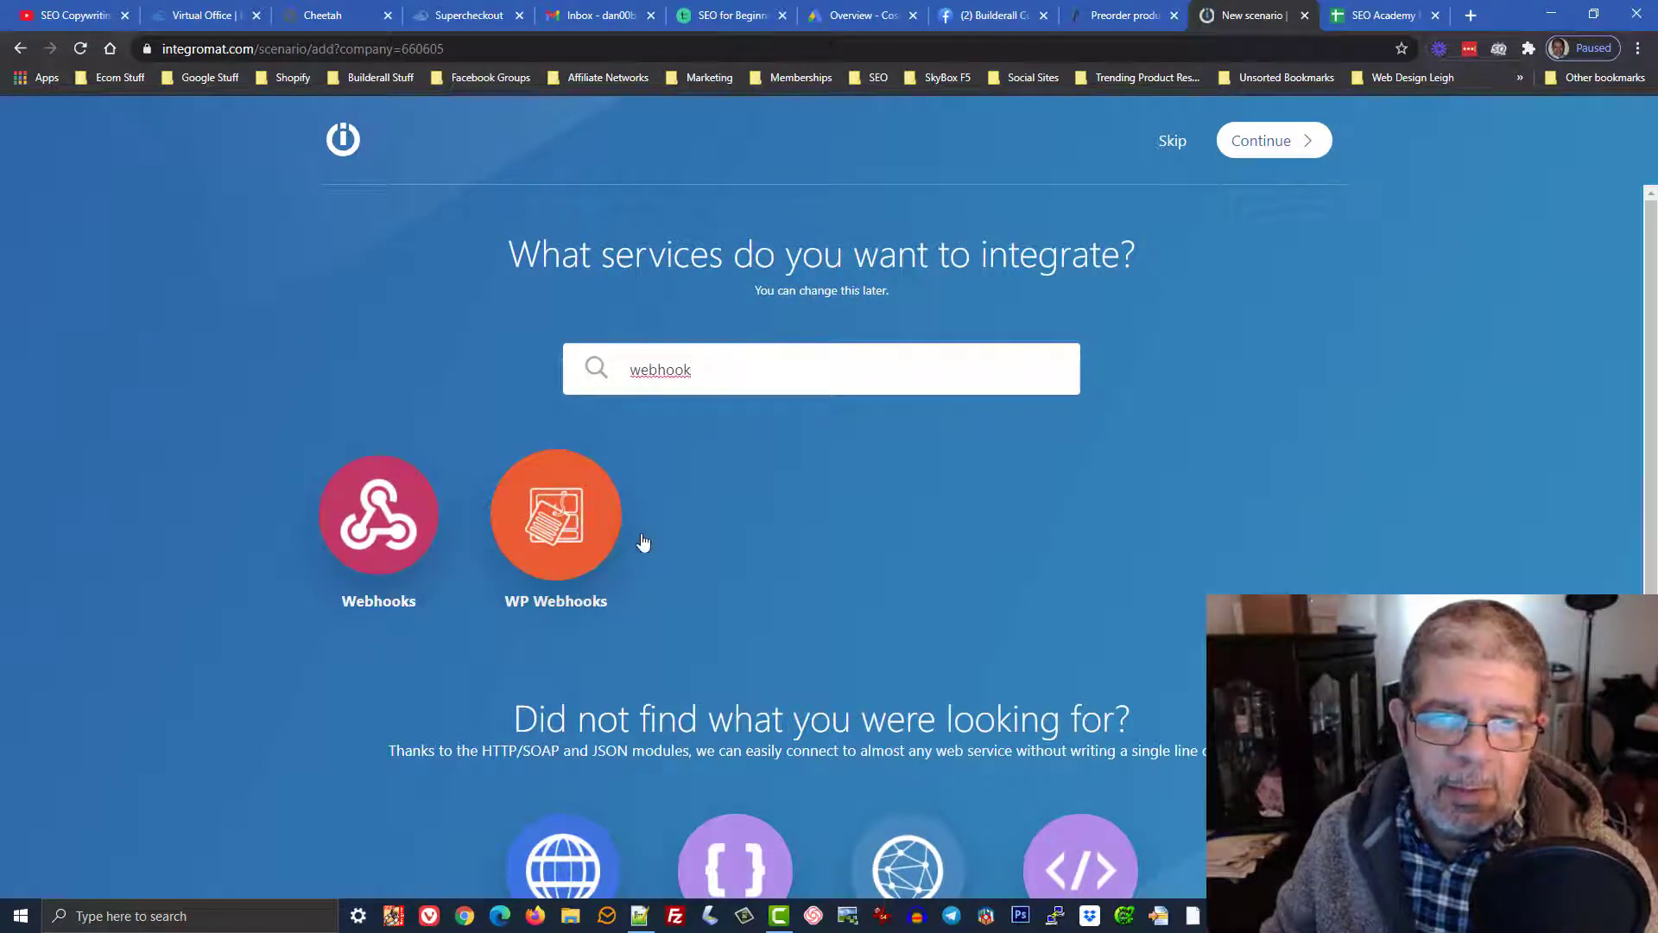
pyautogui.click(379, 531)
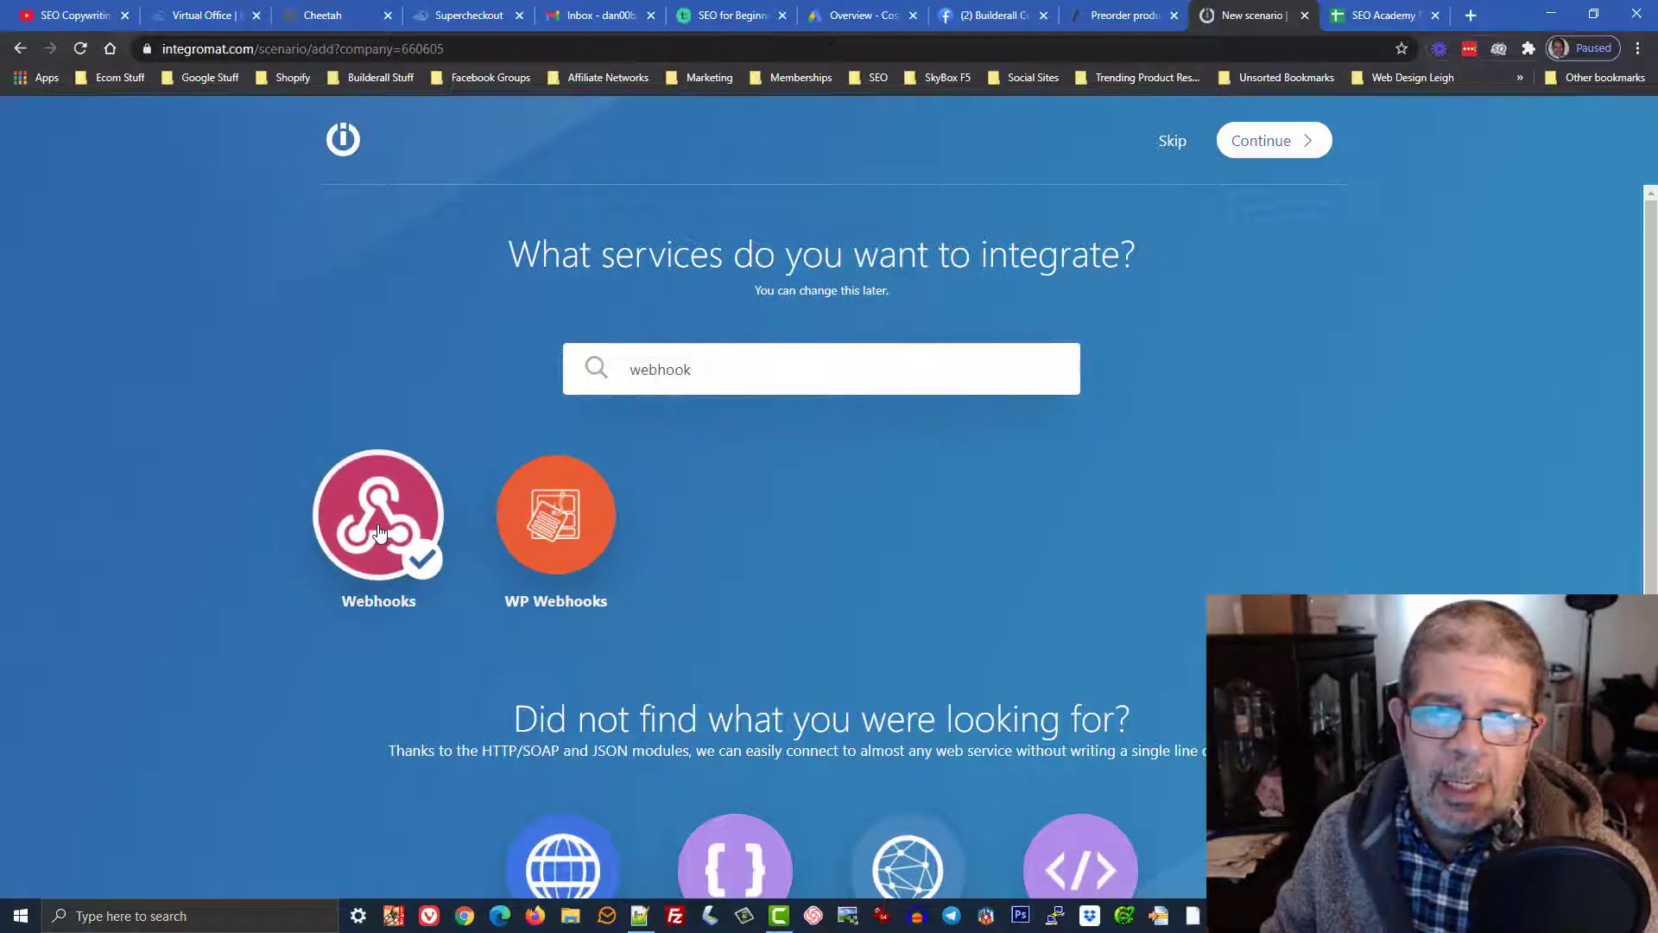
pyautogui.click(1275, 147)
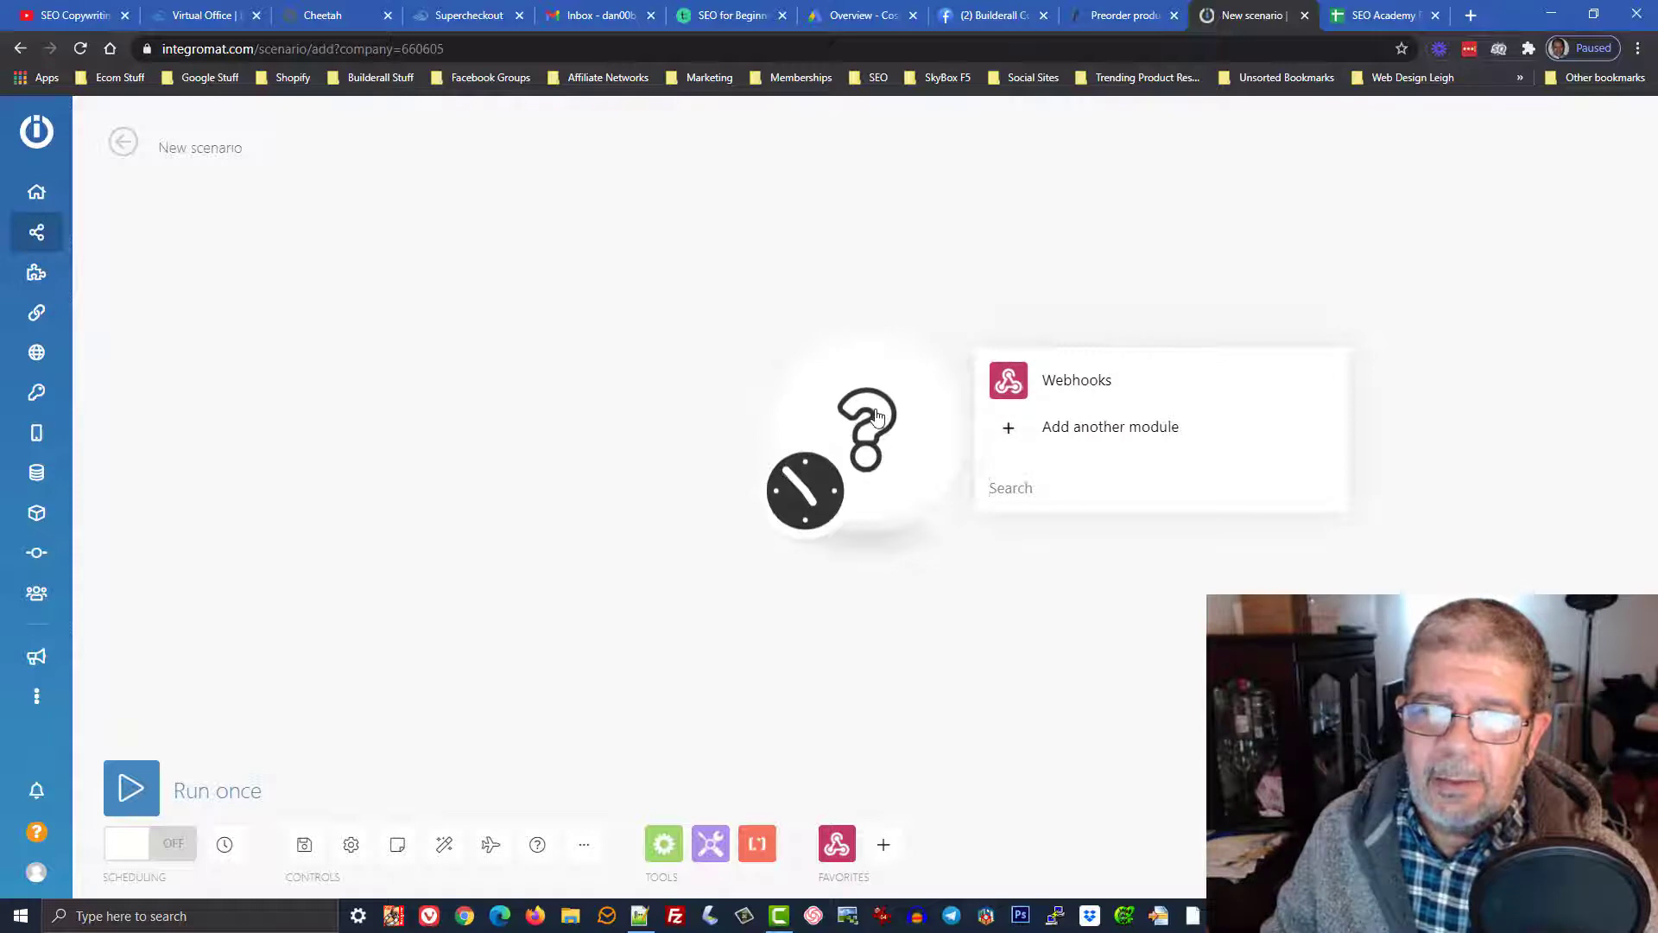
# Set the first module to a Custom webhook trigger and create a new hook for it named "My gateway-webhook 2"
pyautogui.click(1019, 385)
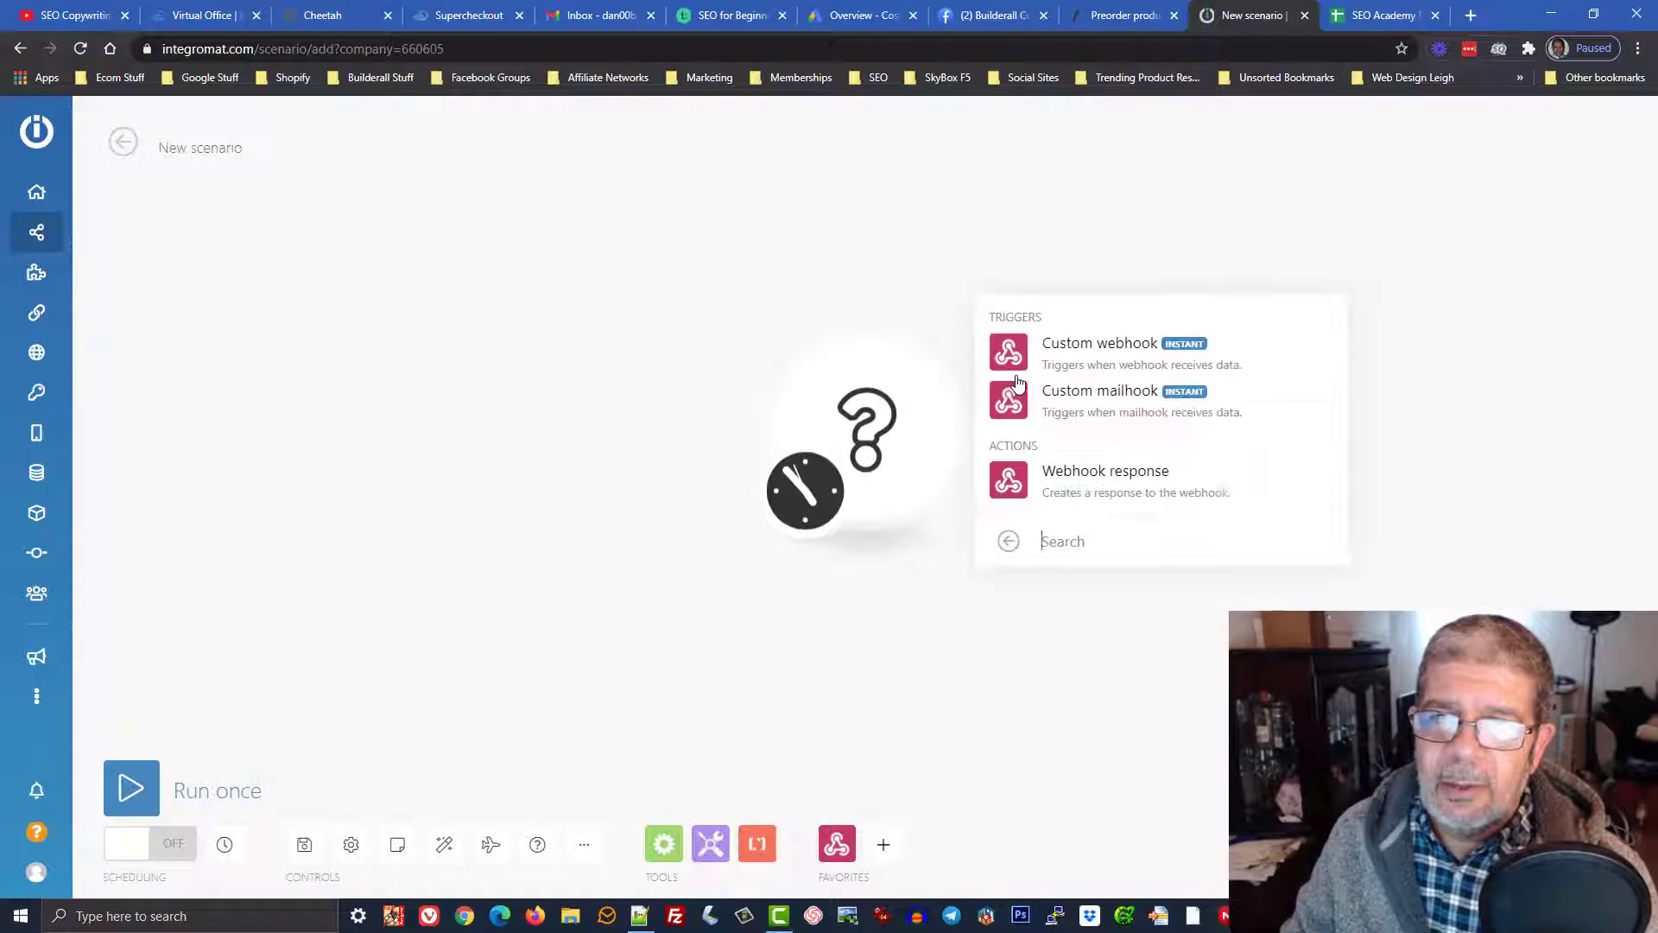
pyautogui.click(1101, 345)
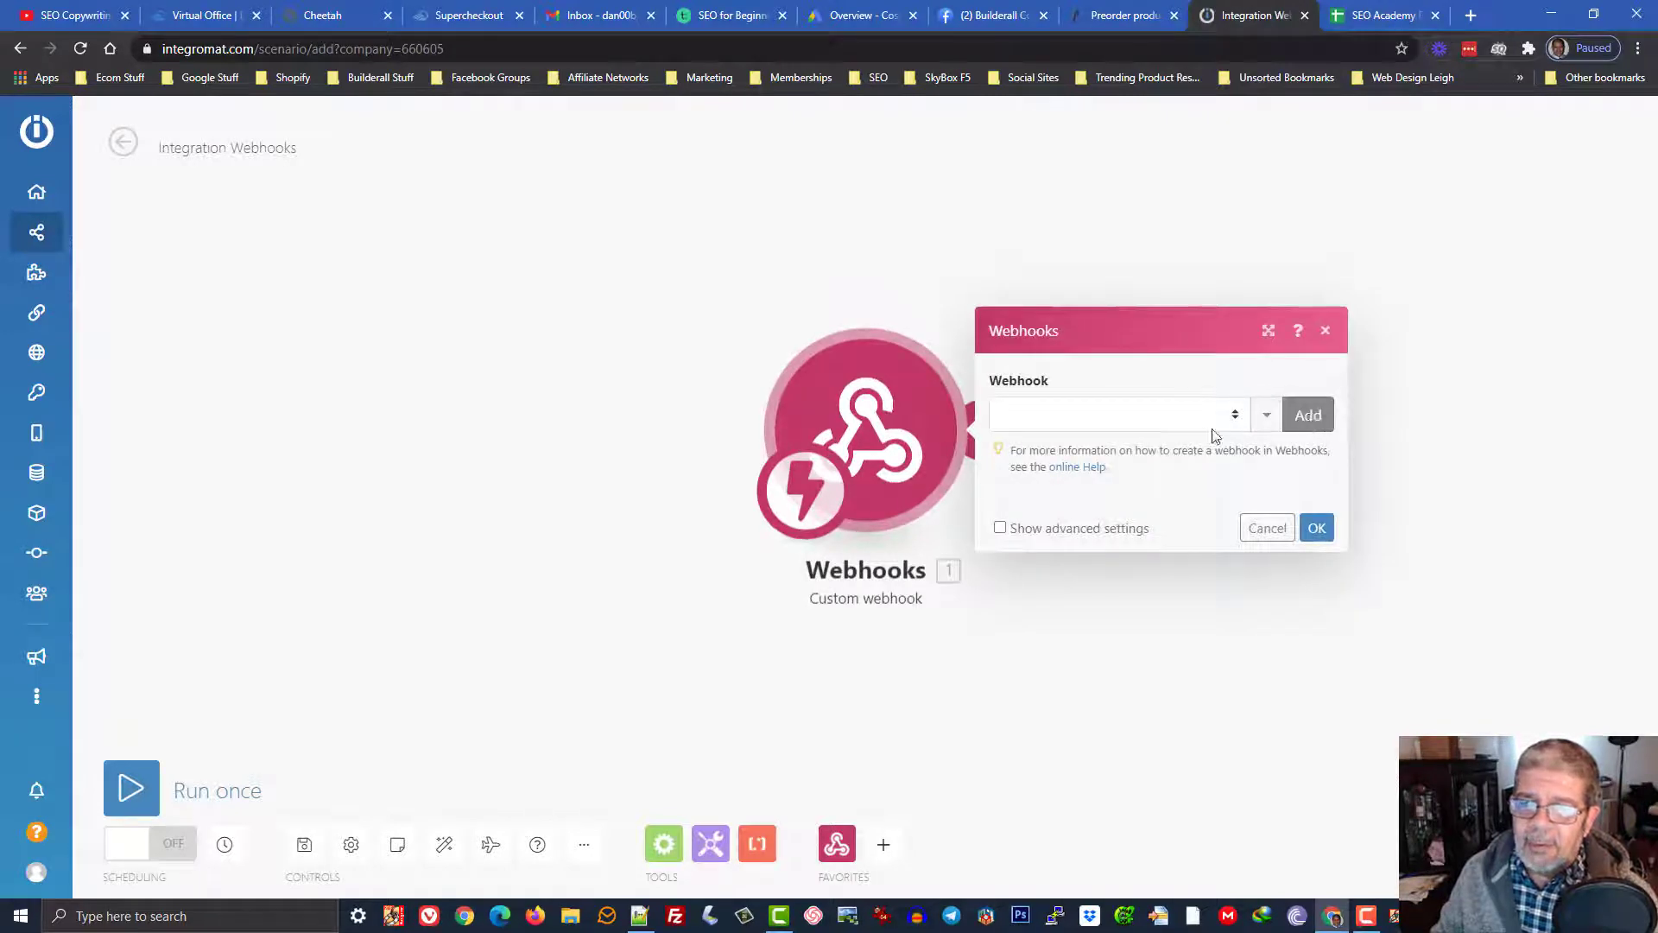
pyautogui.click(1133, 423)
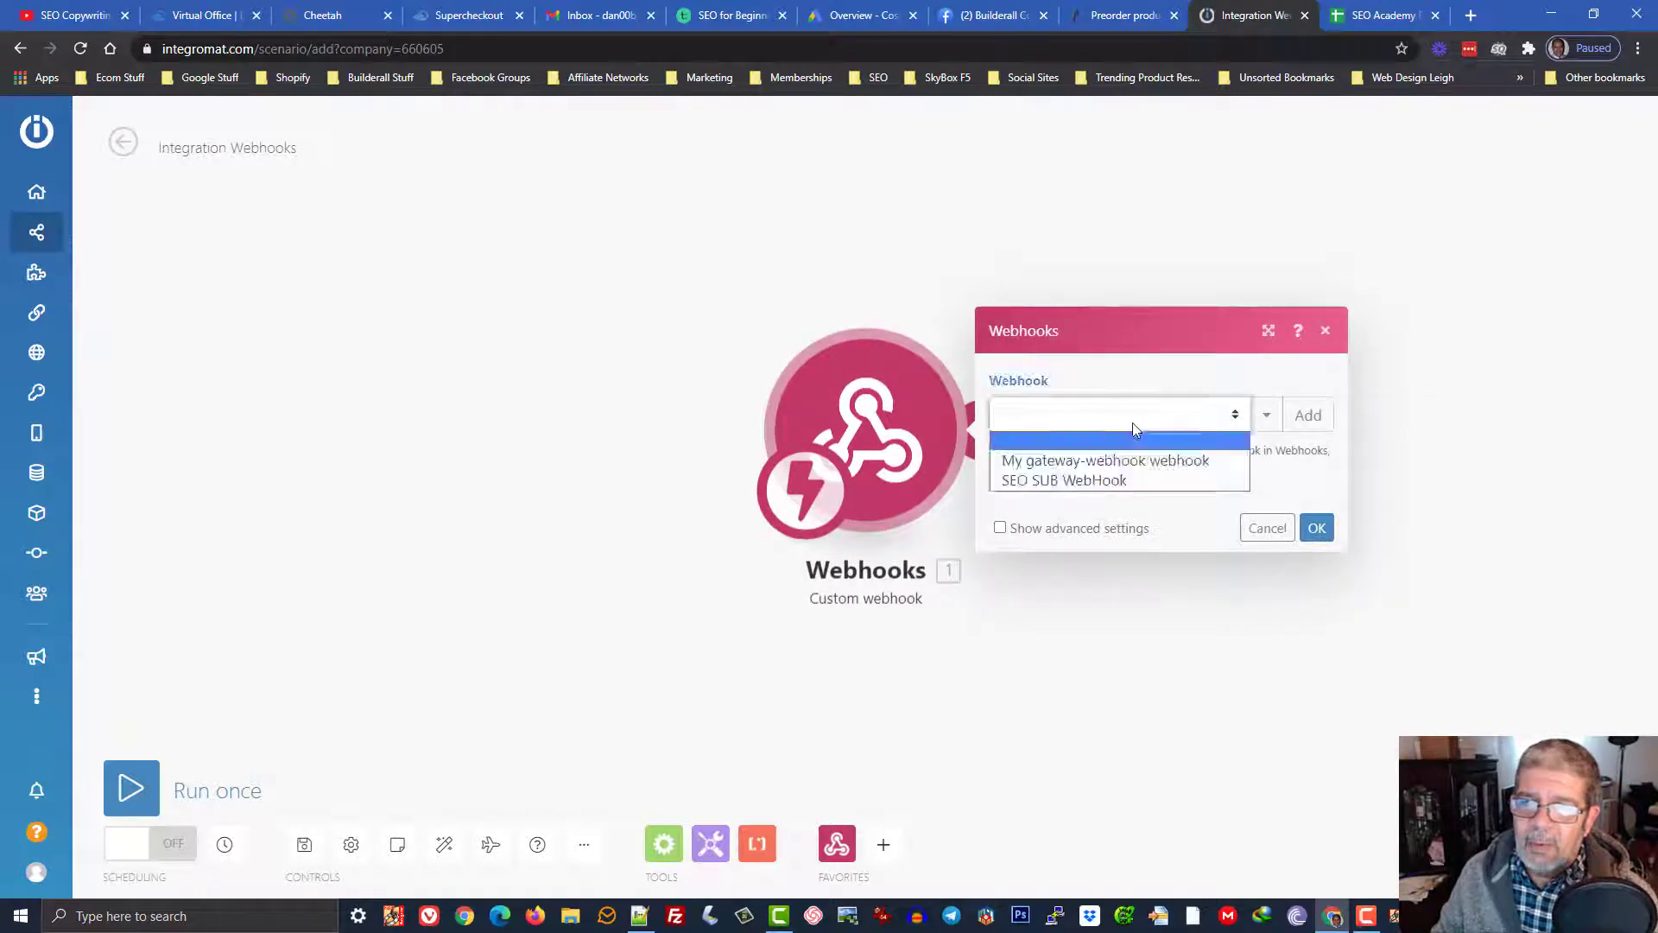
pyautogui.click(1152, 427)
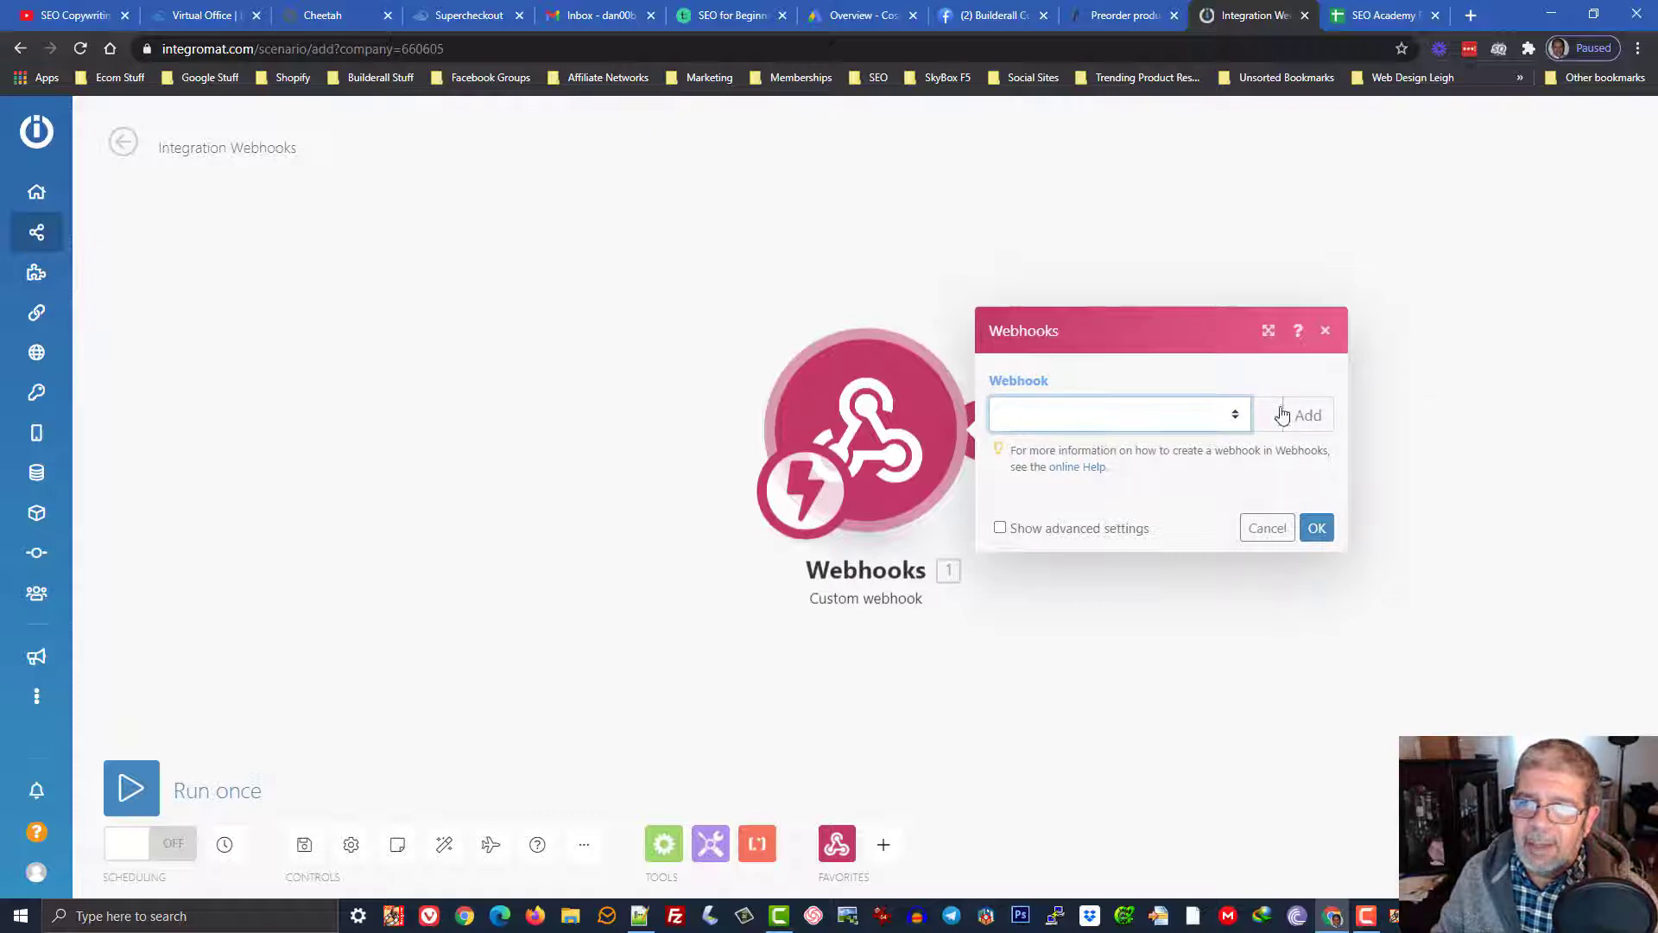
pyautogui.click(1309, 416)
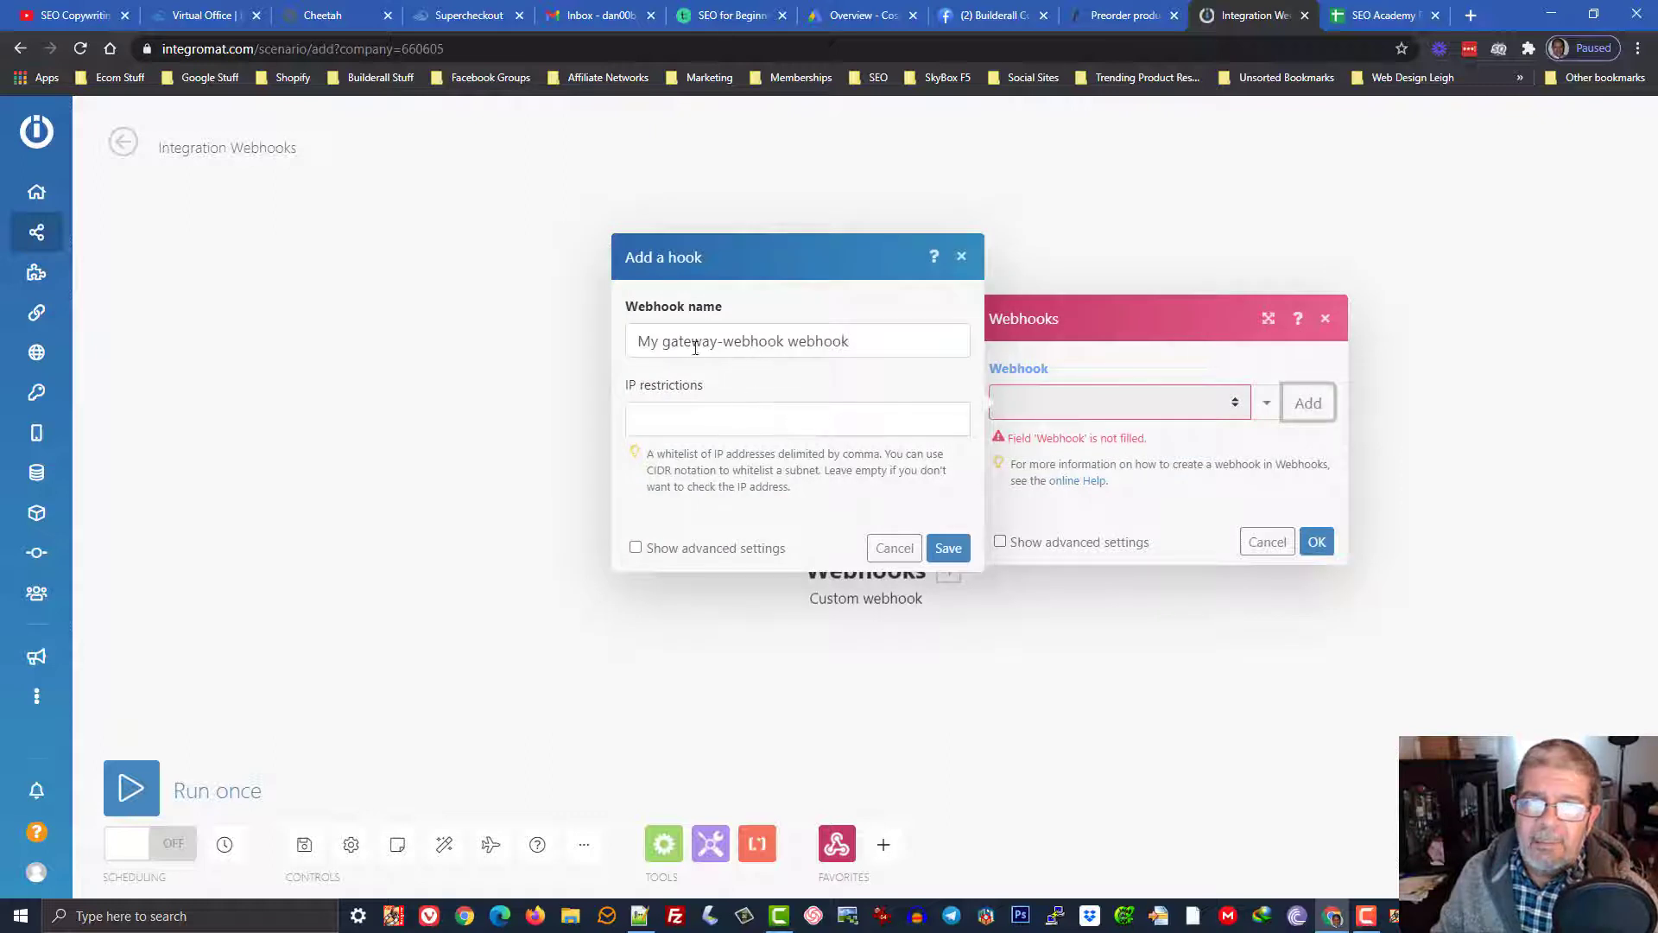
pyautogui.click(666, 341)
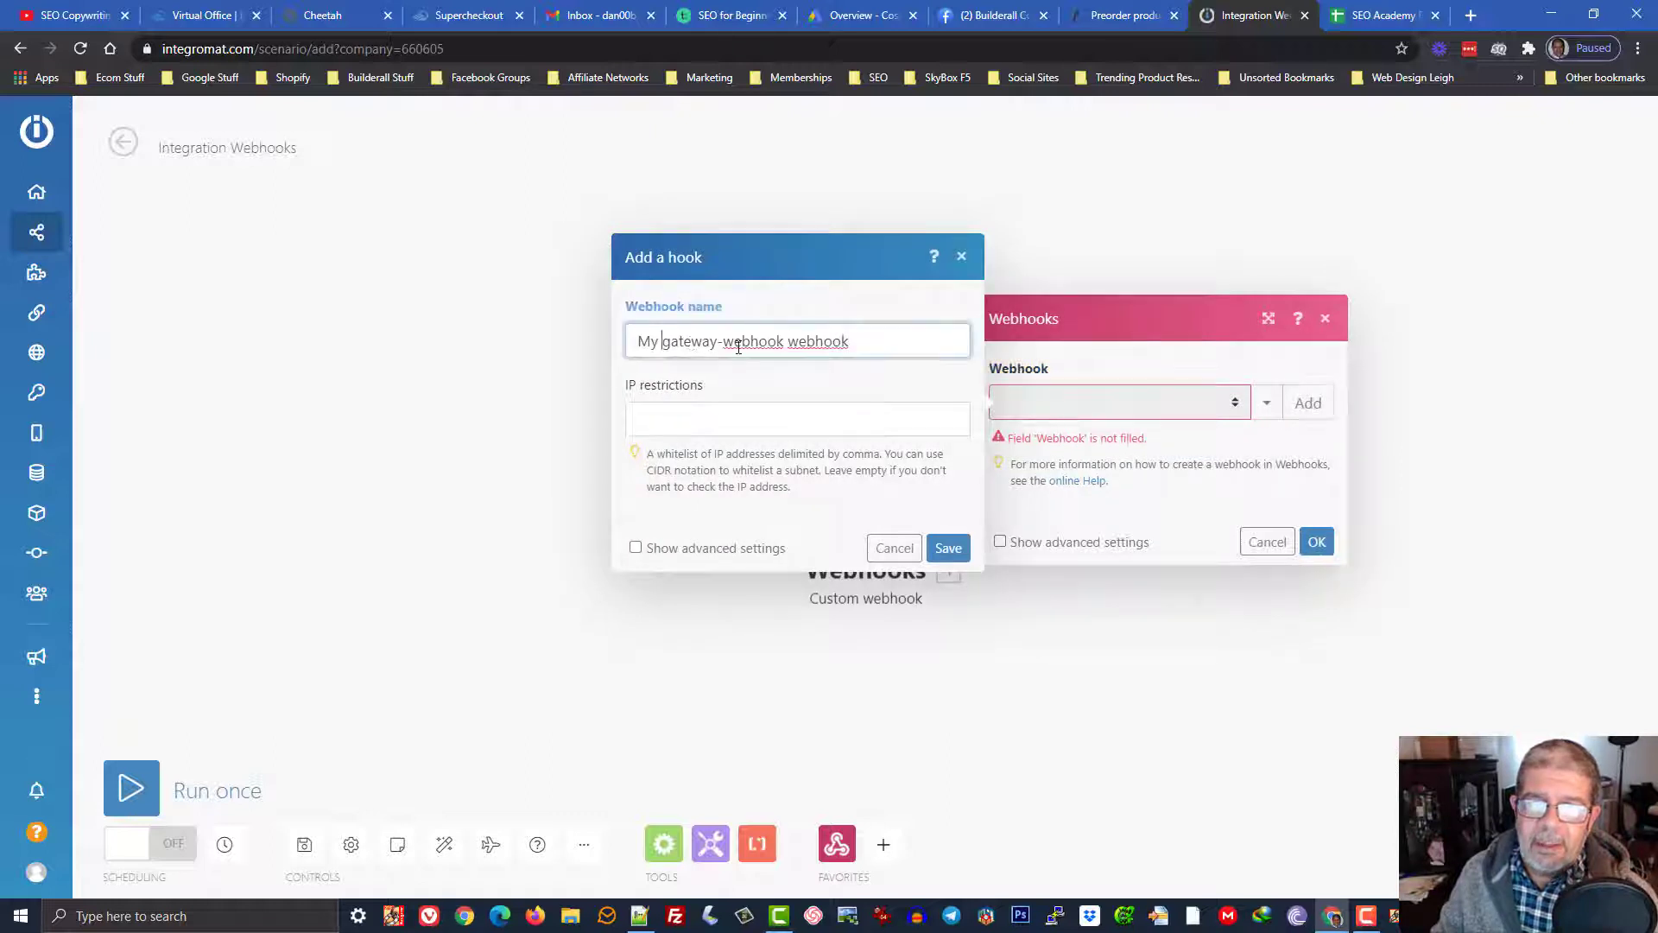
pyautogui.moveTo(791, 340); pyautogui.dragTo(907, 329)
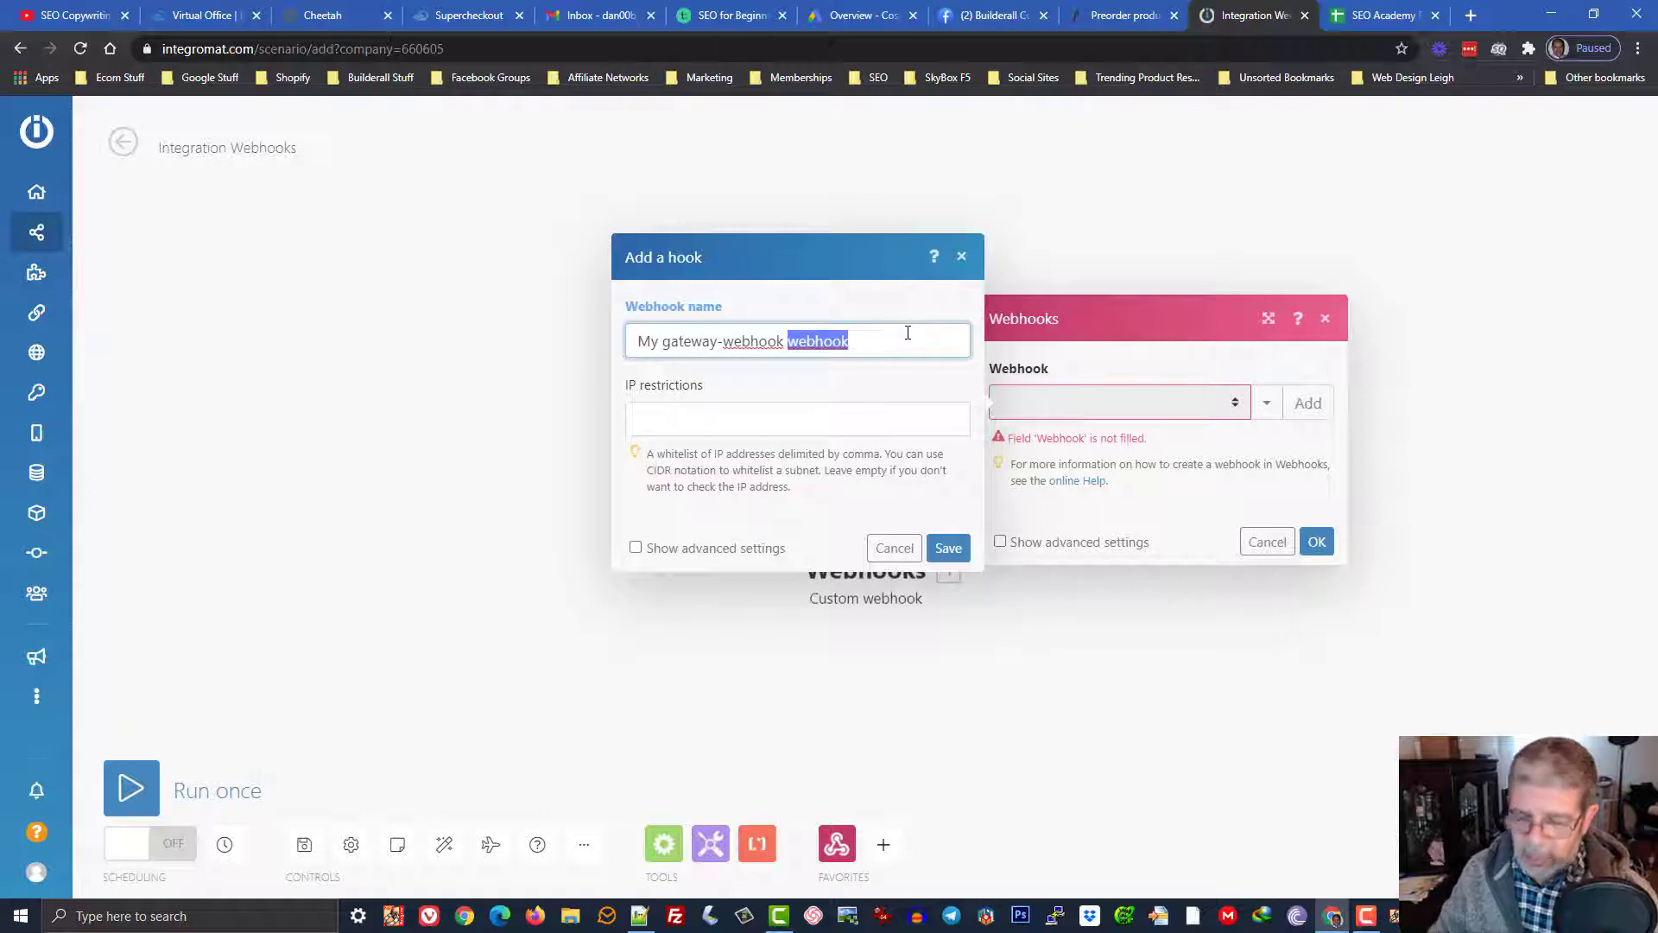
pyautogui.press('BackSpace')
pyautogui.write('2')
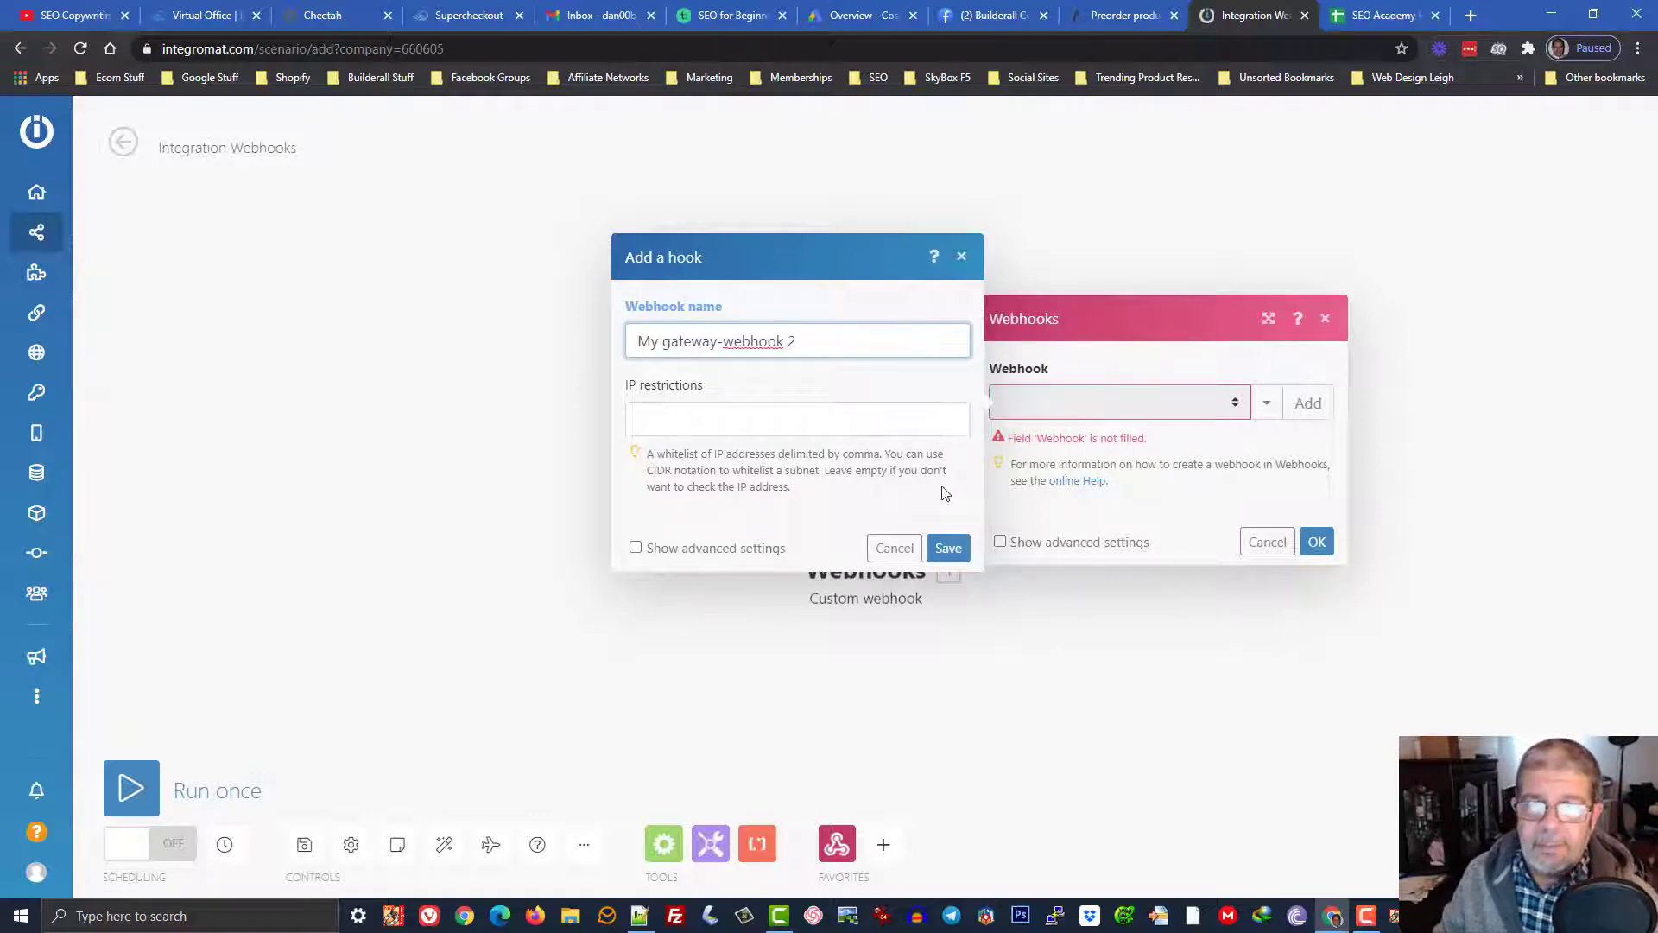
pyautogui.click(949, 547)
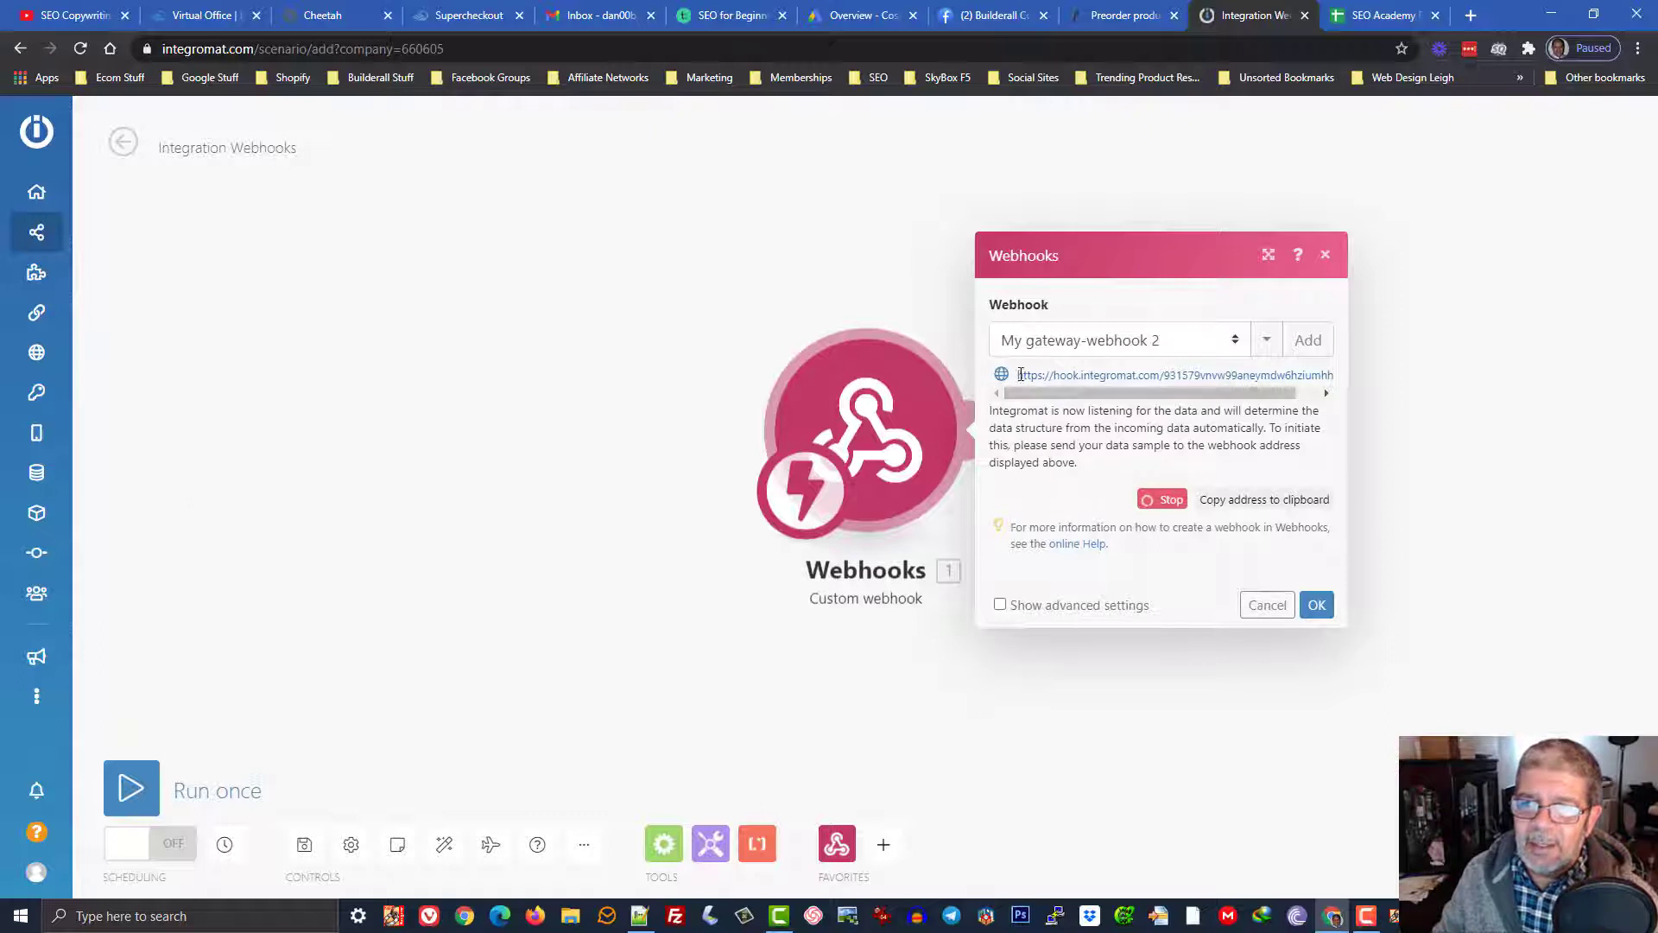
# Copy the full address of the My gateway-webhook 2 hook to the clipboard
pyautogui.click(1131, 380)
pyautogui.hotkey('ctrl', 'c')
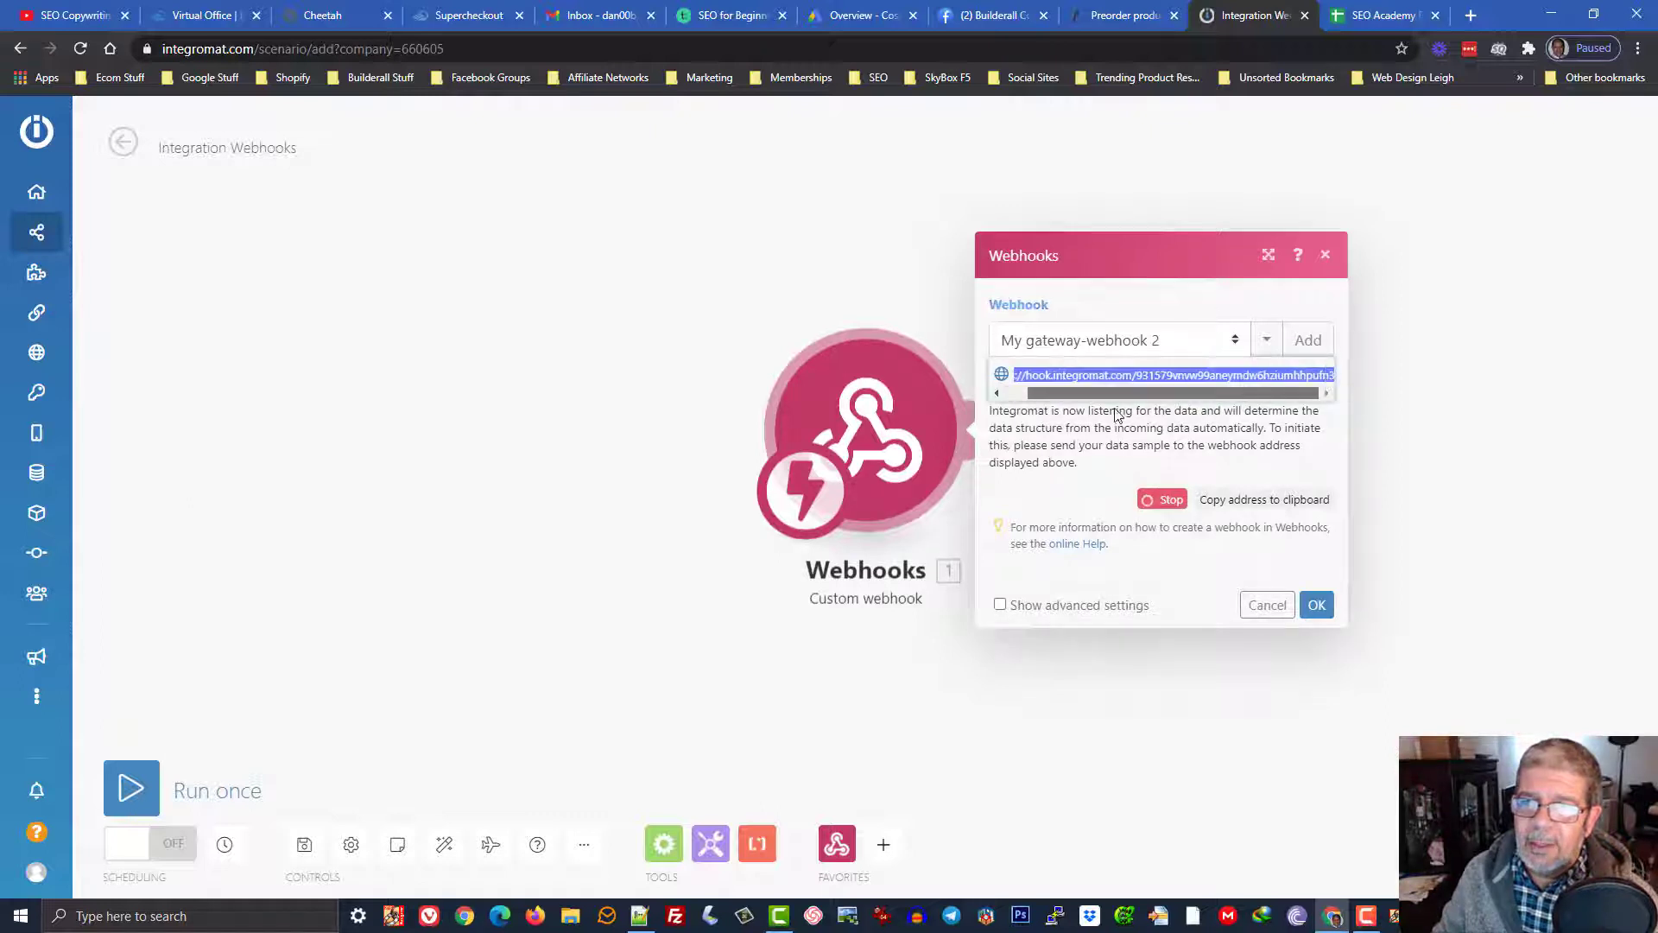
pyautogui.moveTo(1039, 395); pyautogui.dragTo(1015, 394)
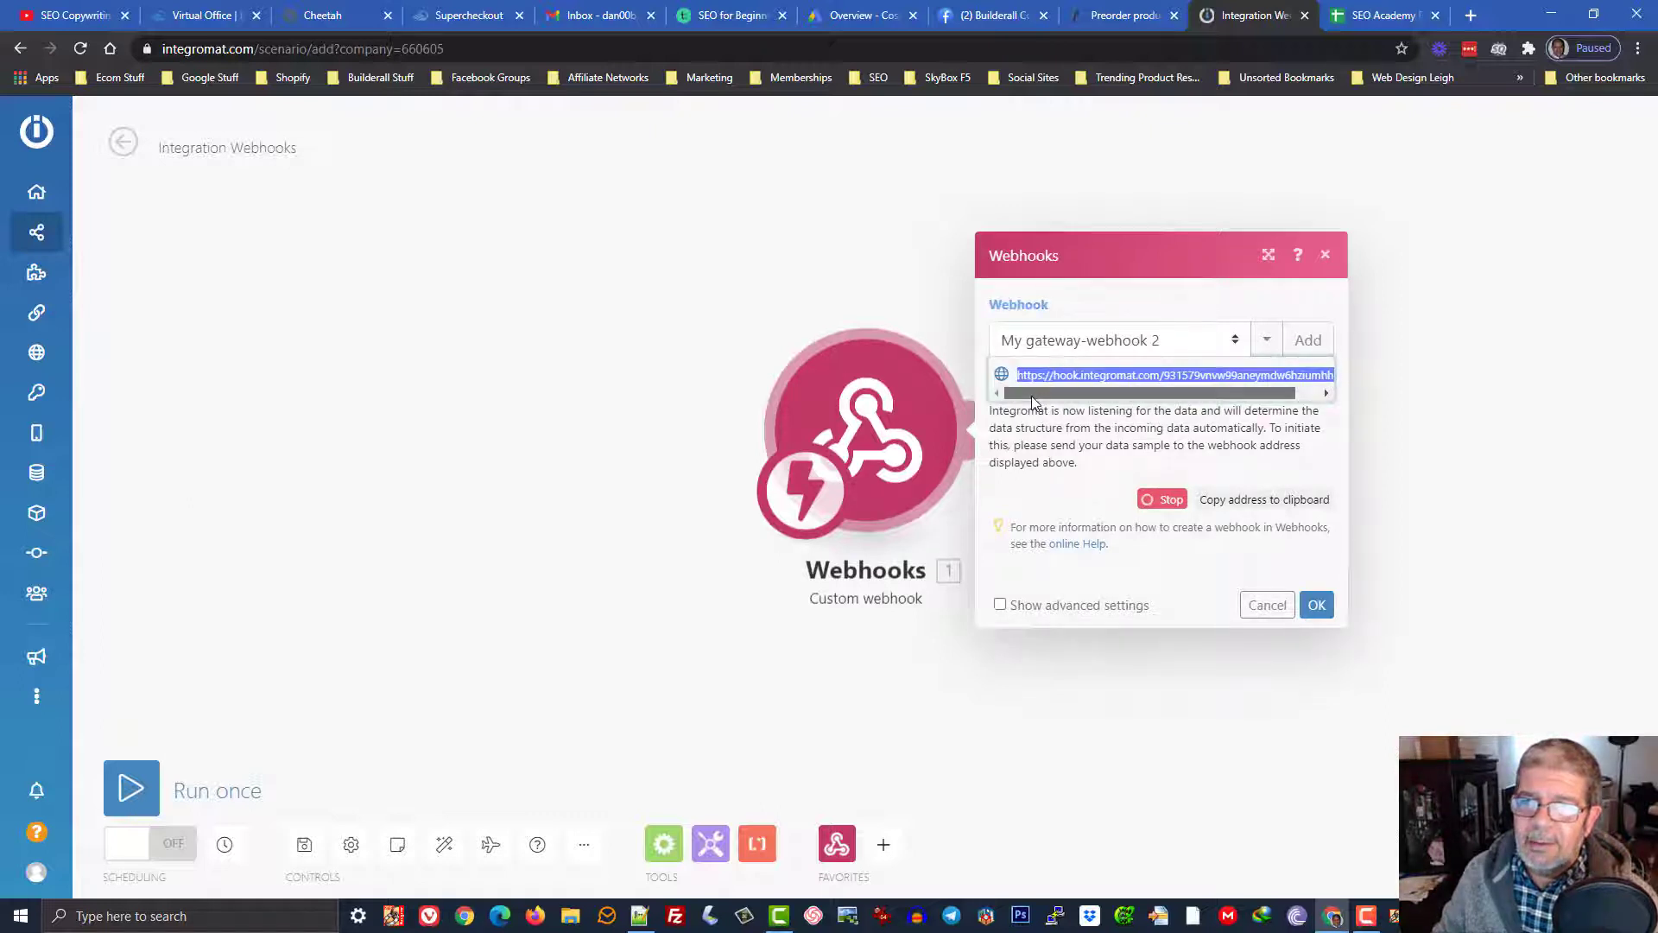
pyautogui.click(1237, 507)
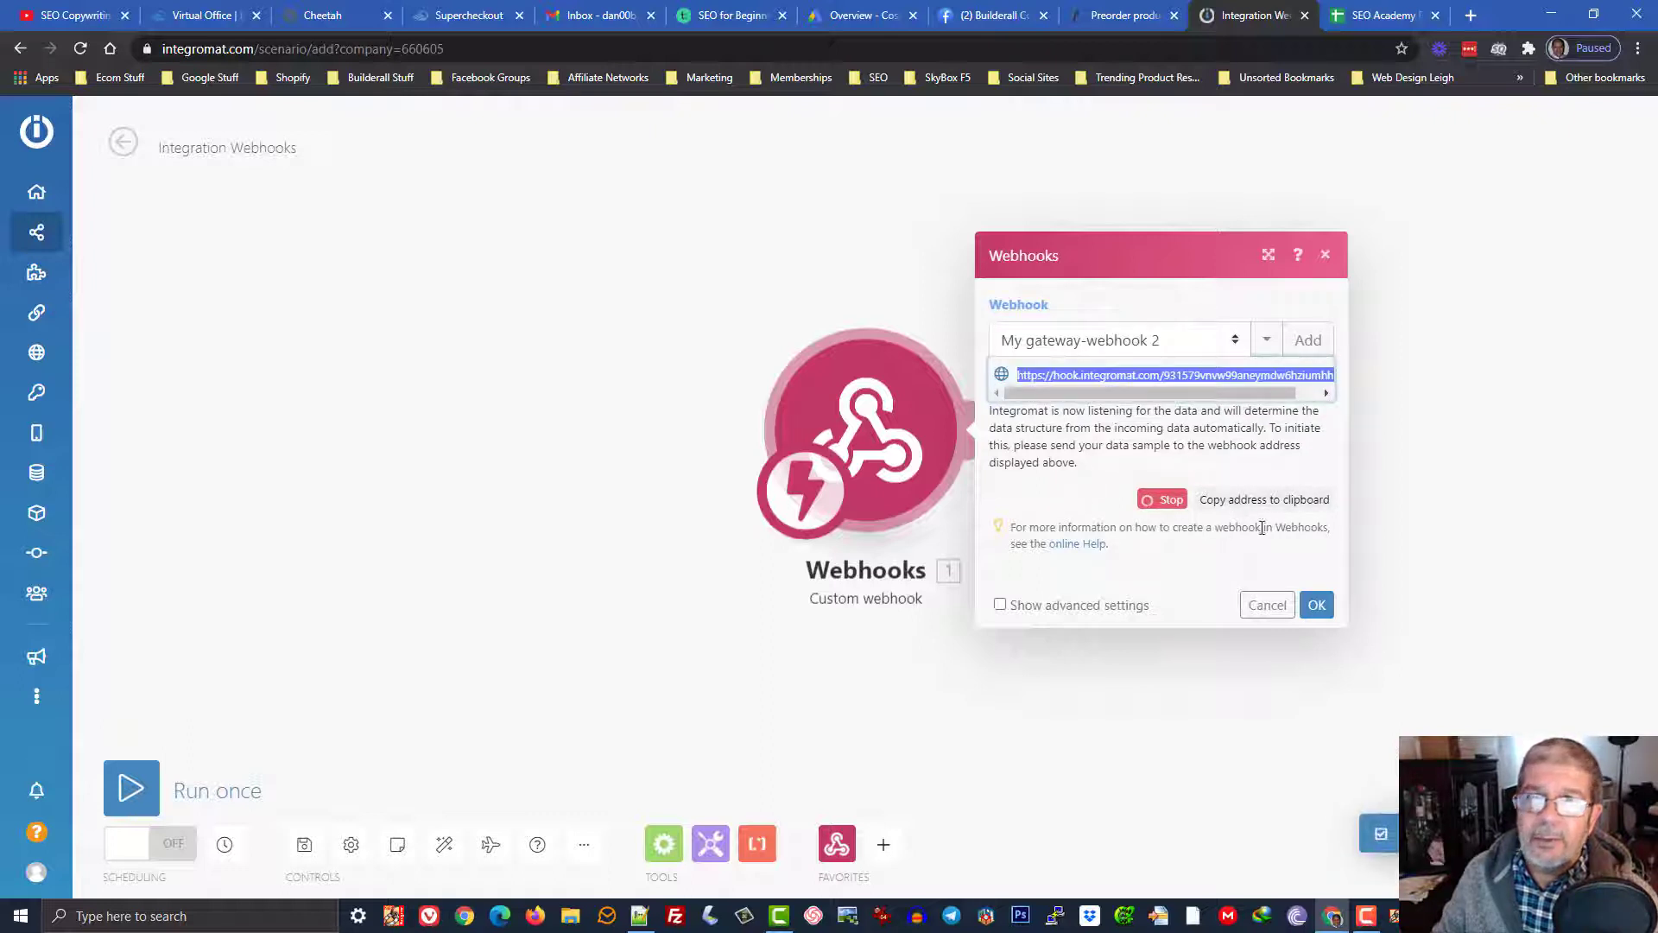
# Switch to Supercheckout, enable the webhook in the Ecom AcademyTesting product's integrations and paste the copied hook address as its URL
pyautogui.click(474, 19)
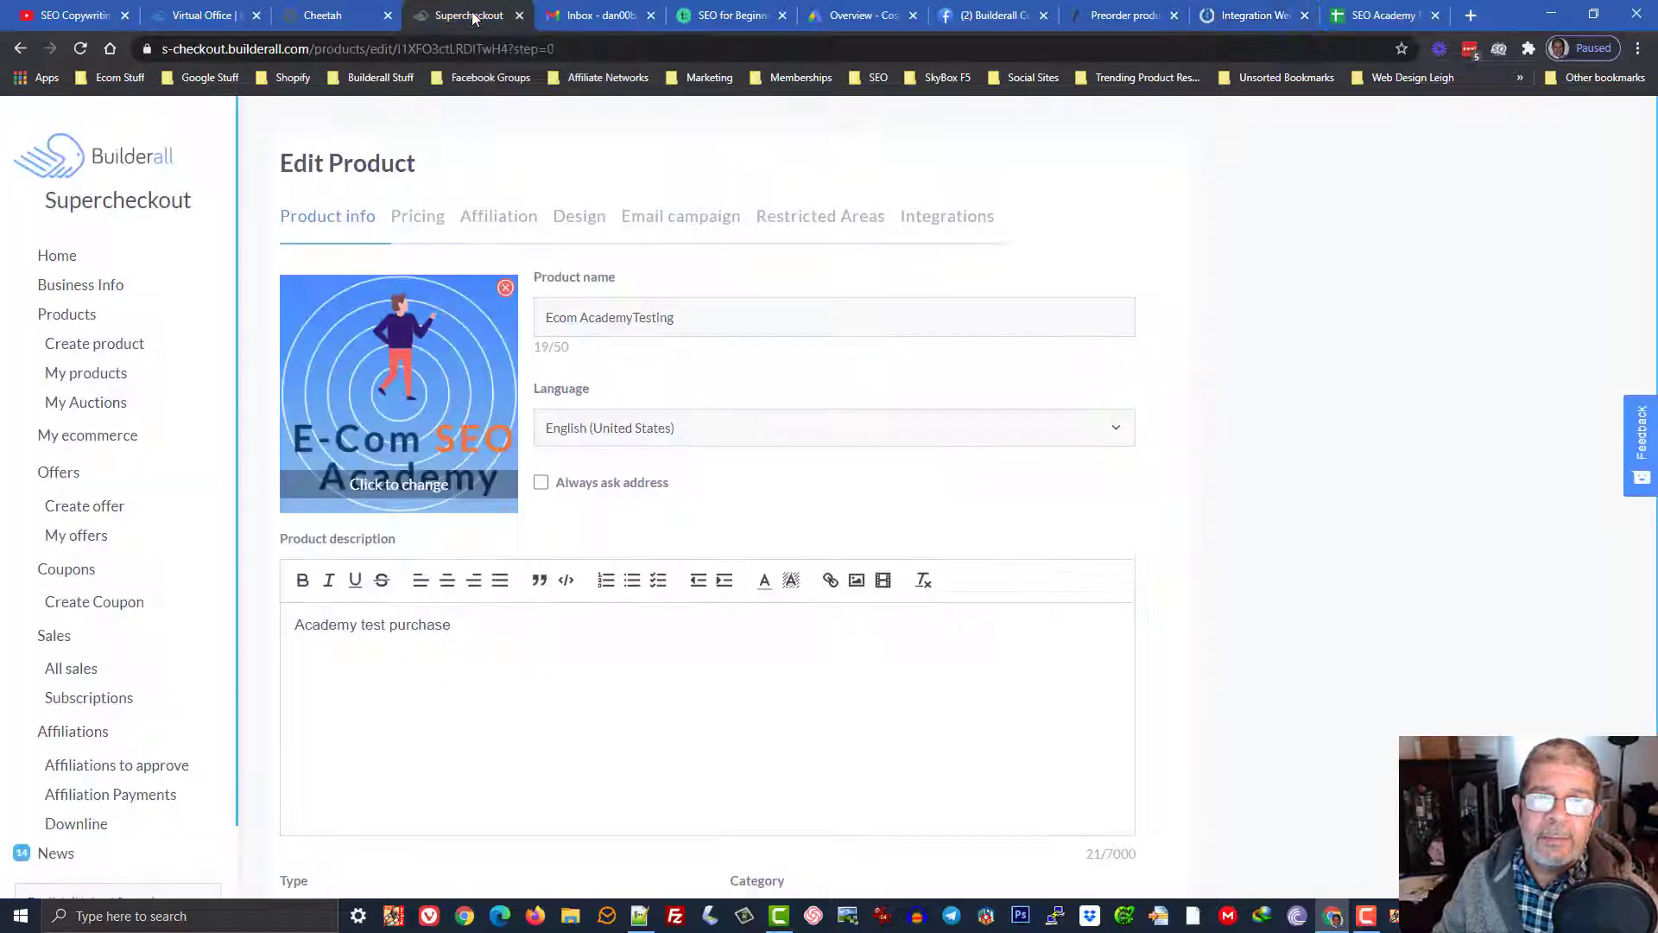
pyautogui.click(960, 223)
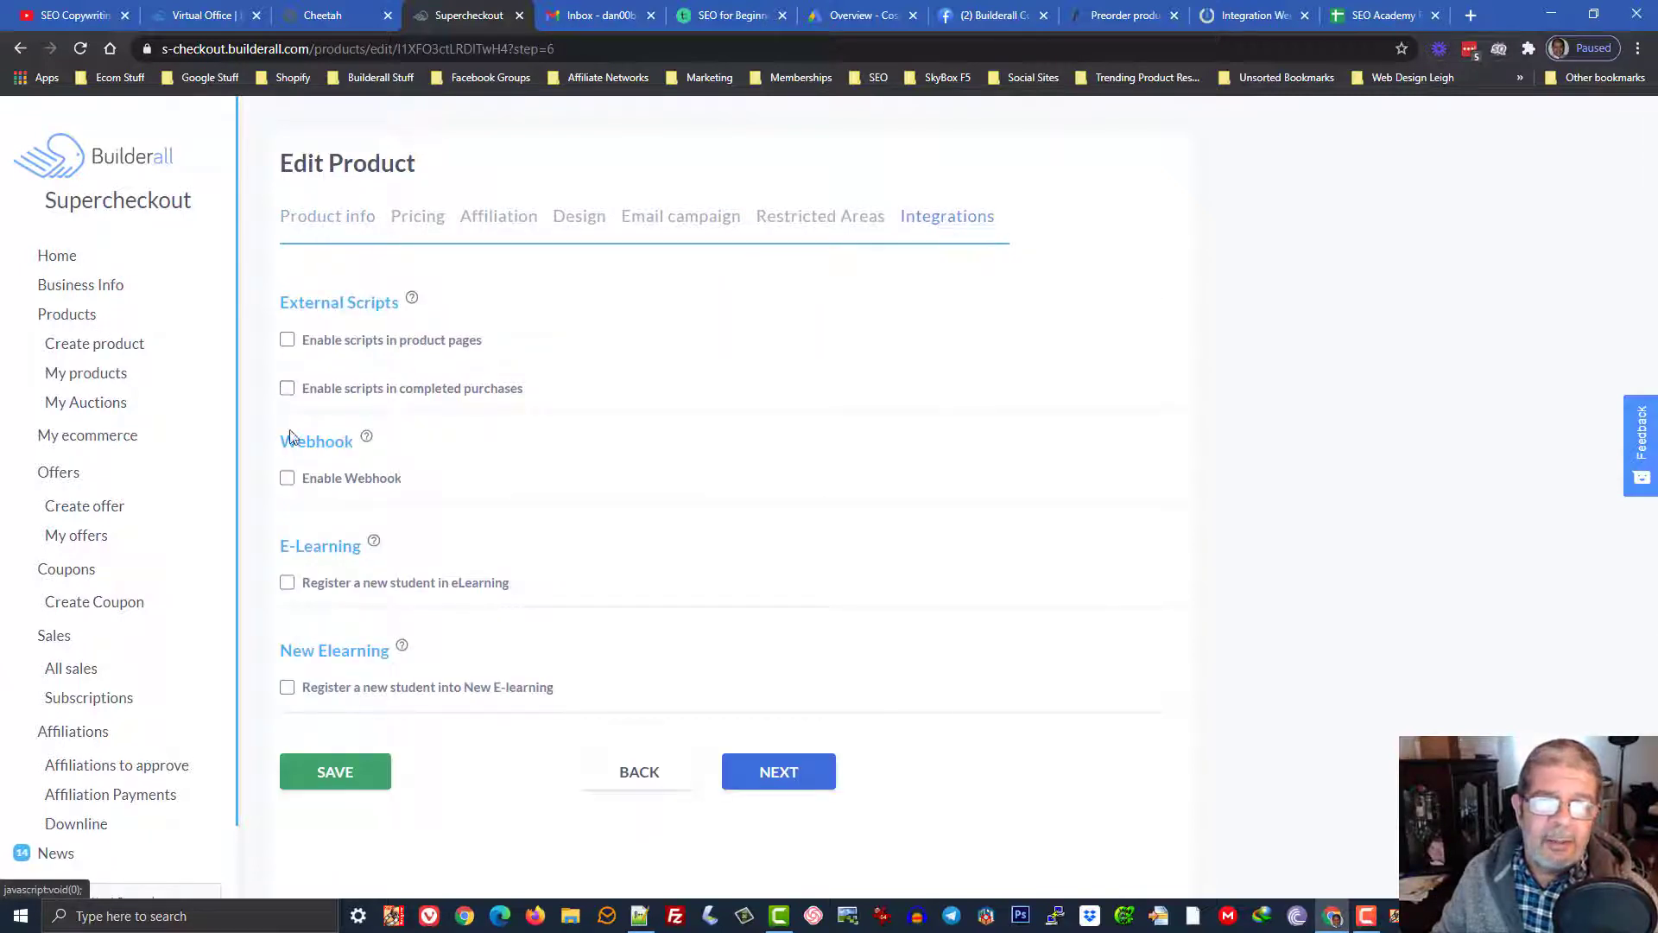
pyautogui.click(286, 479)
pyautogui.click(354, 578)
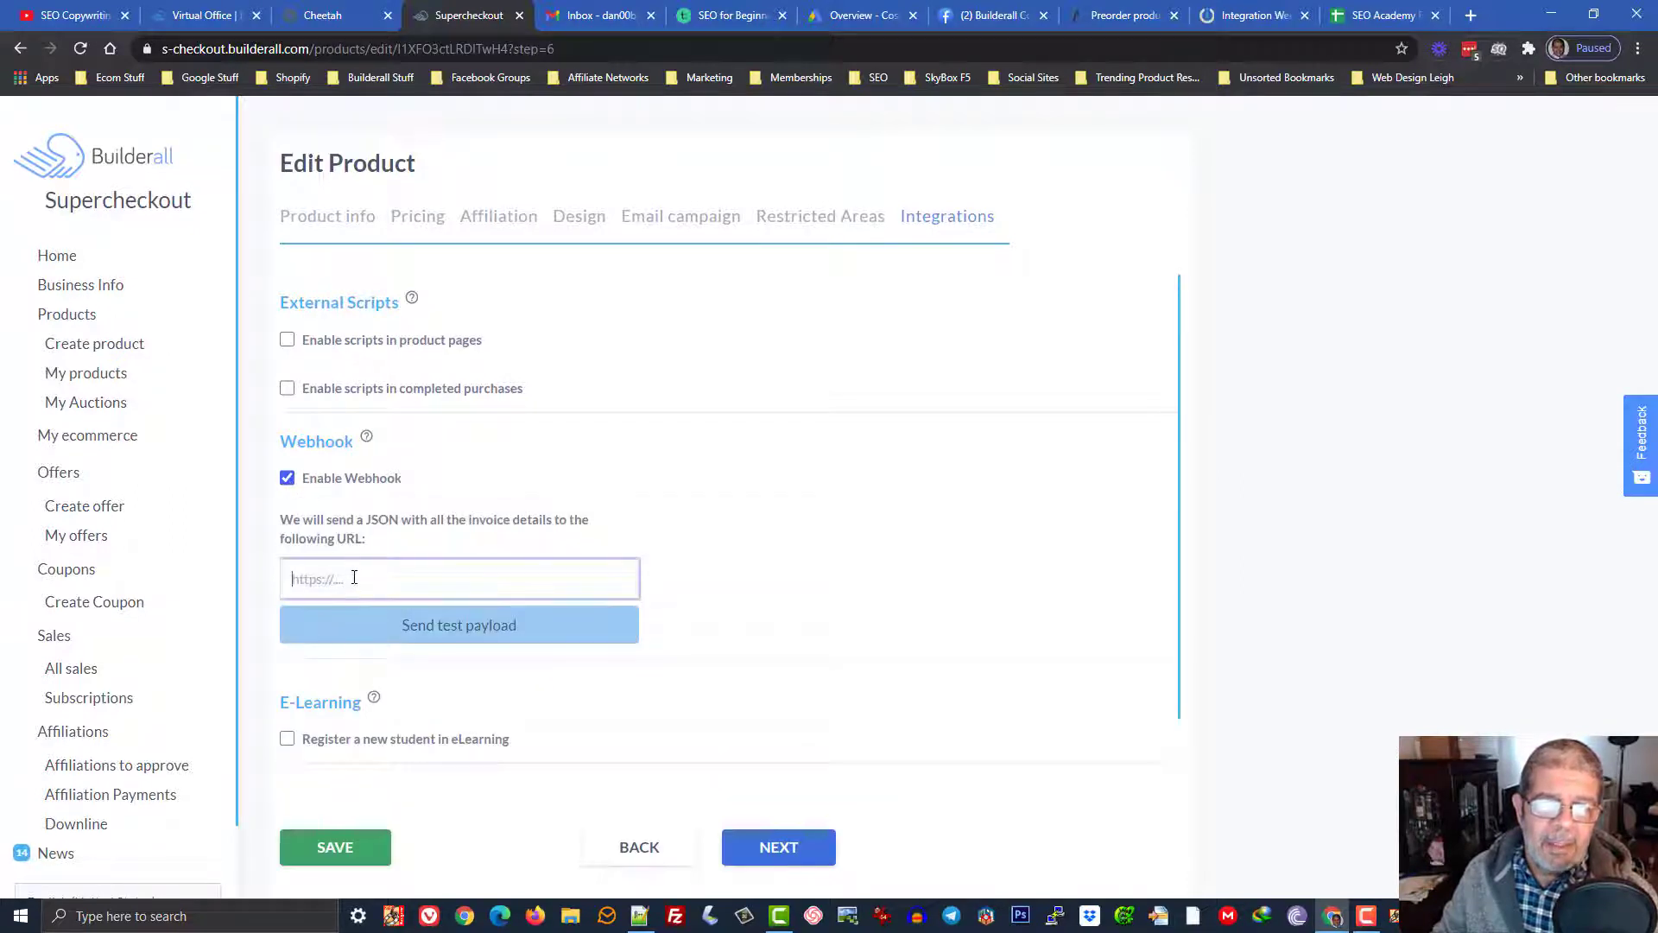
pyautogui.rightClick(354, 578)
pyautogui.click(422, 361)
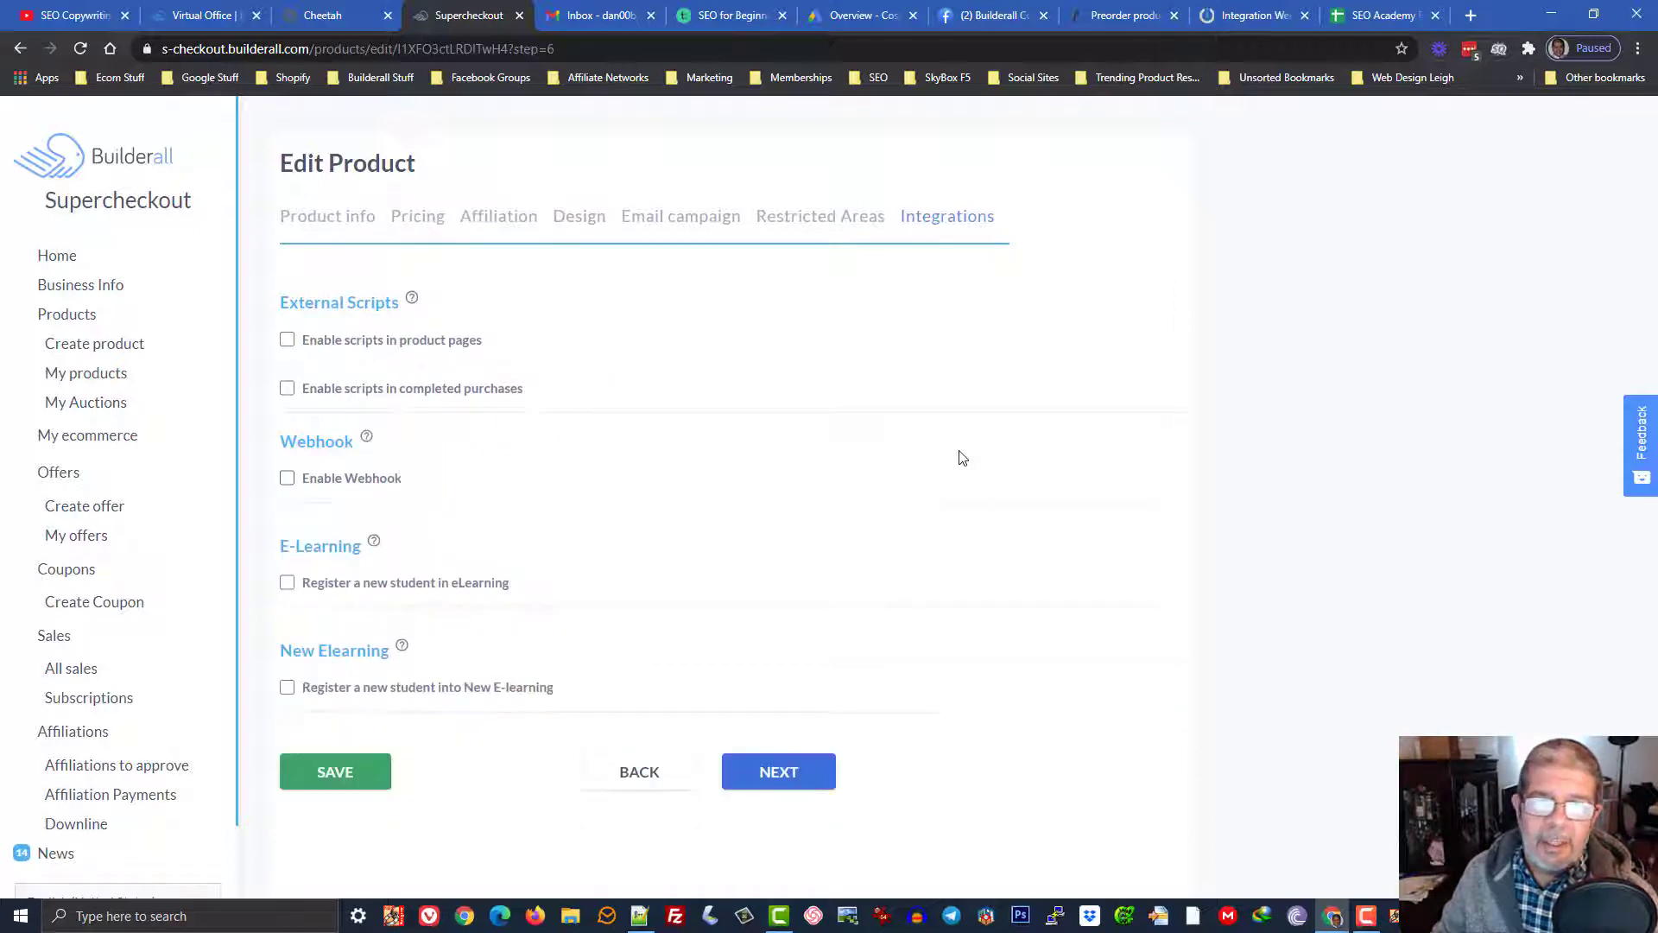
pyautogui.click(287, 478)
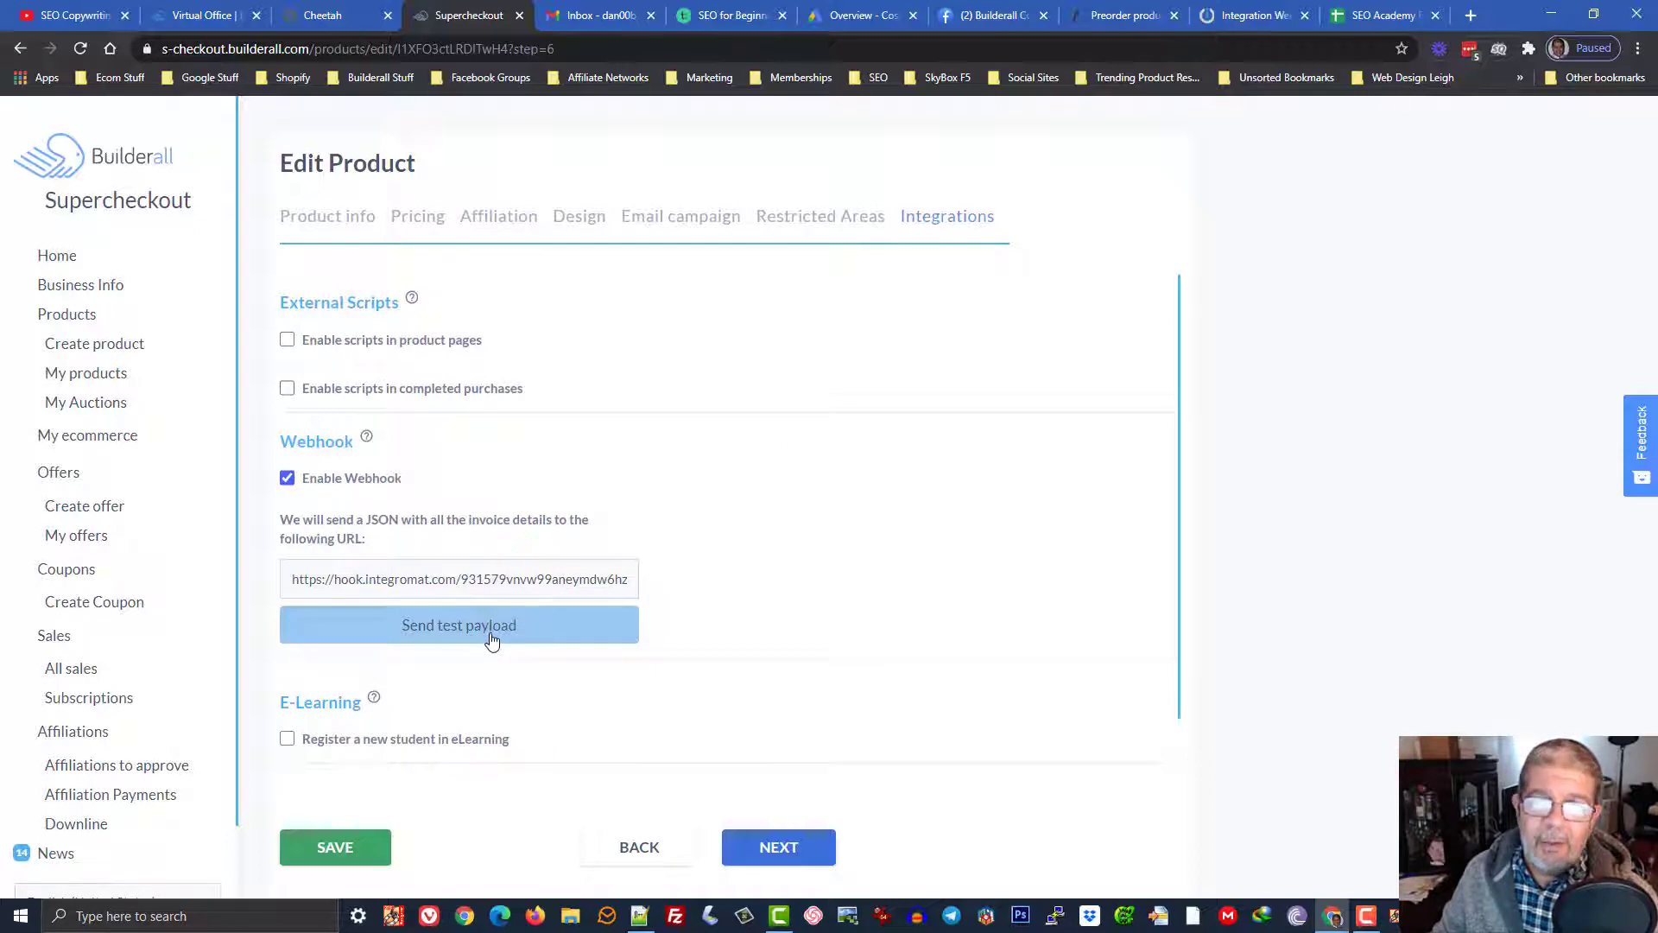
# Send a test payload from Supercheckout to the hook, then accept the Webhooks module settings in Integromat
pyautogui.click(1257, 18)
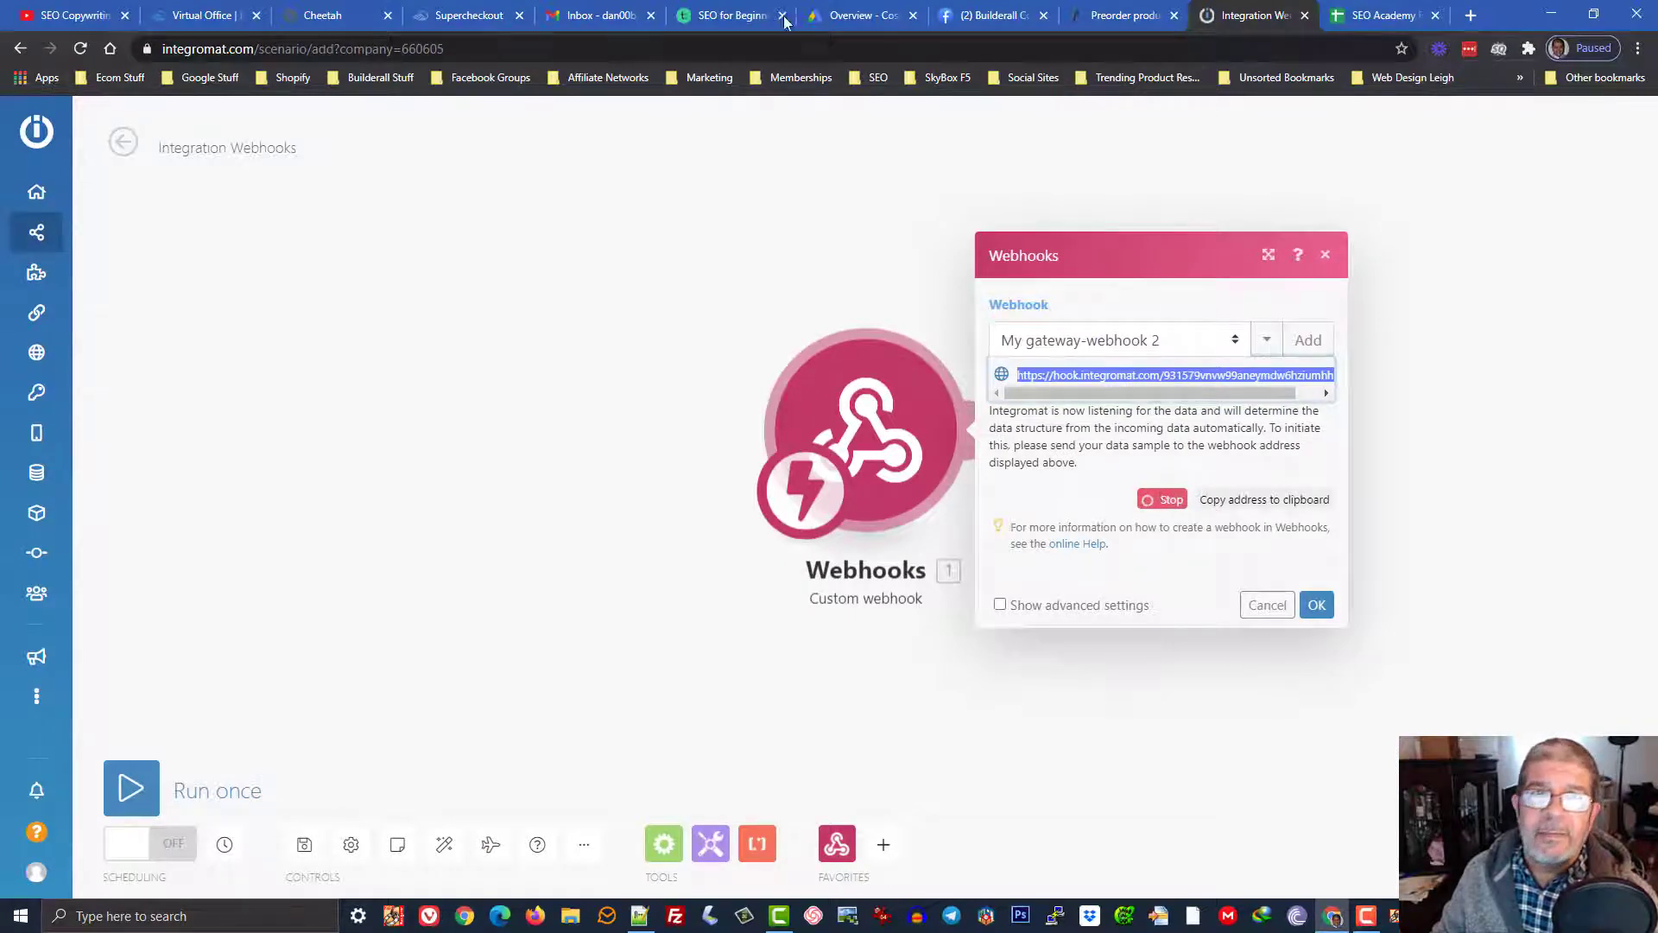
pyautogui.click(455, 21)
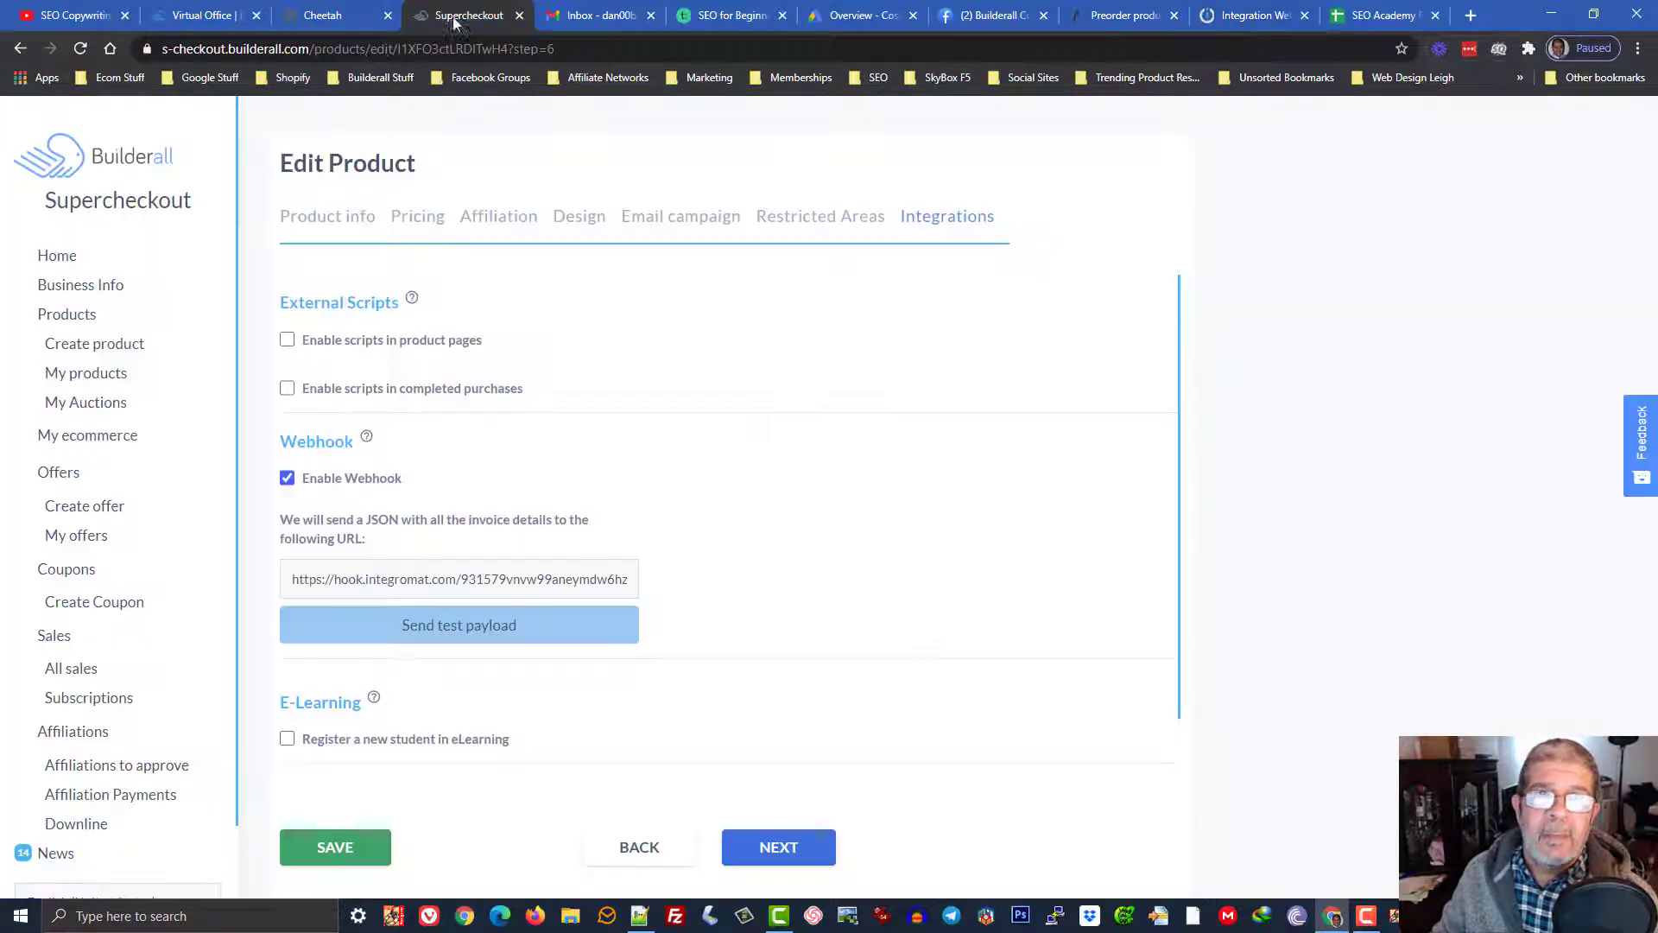
pyautogui.click(468, 634)
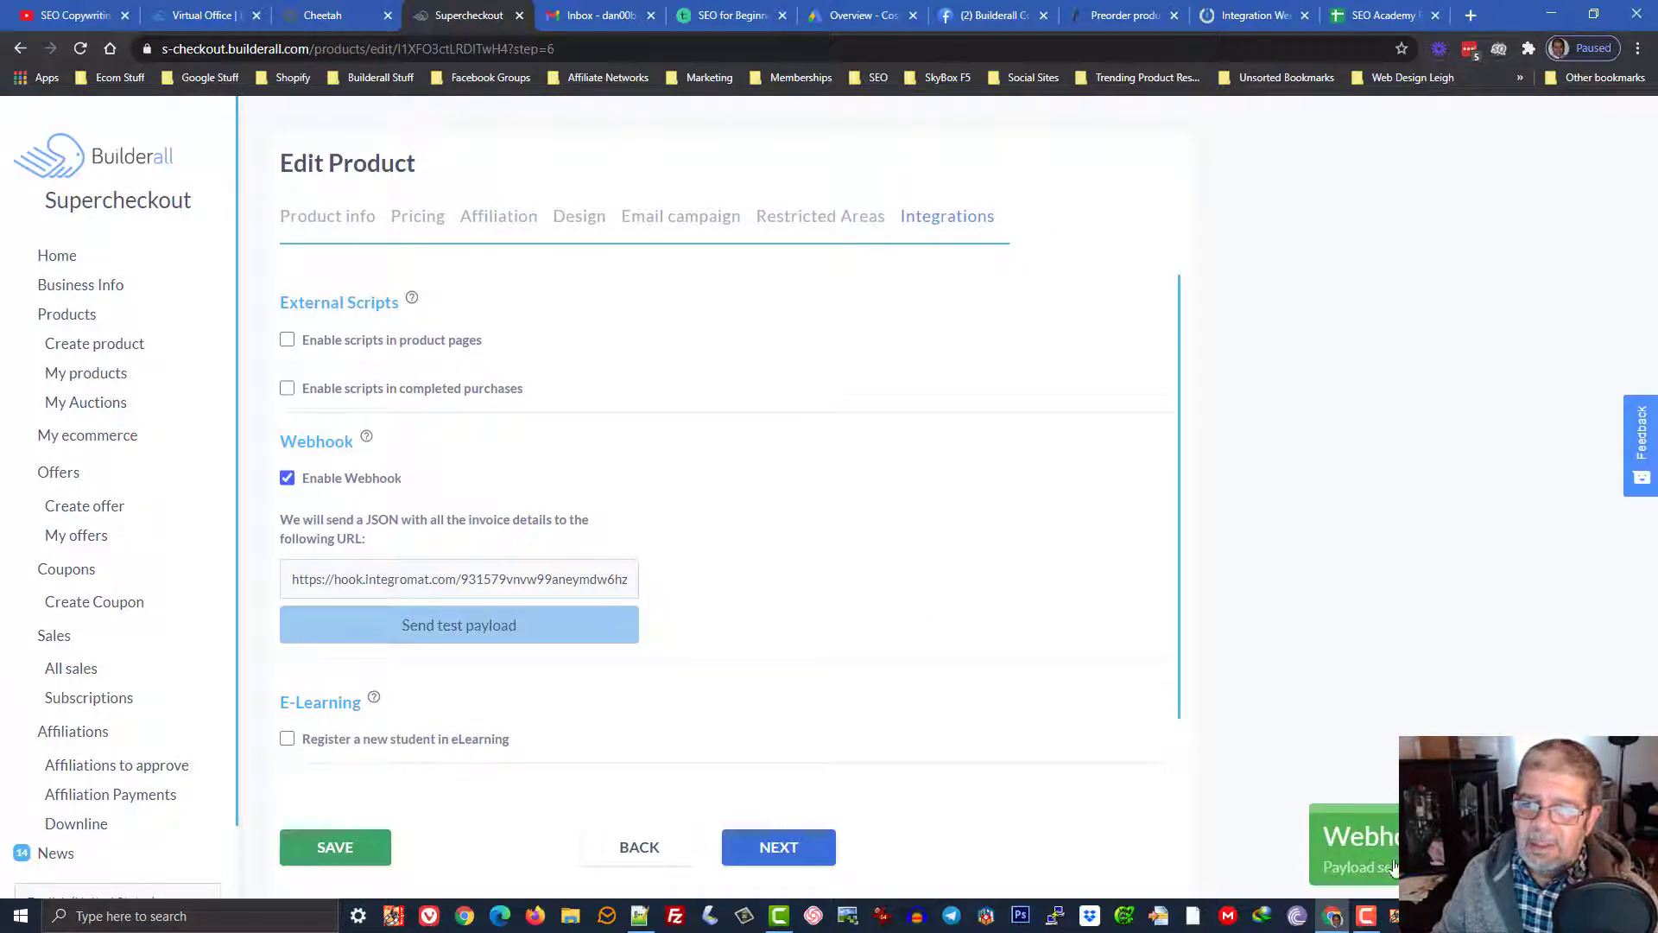
pyautogui.click(1259, 16)
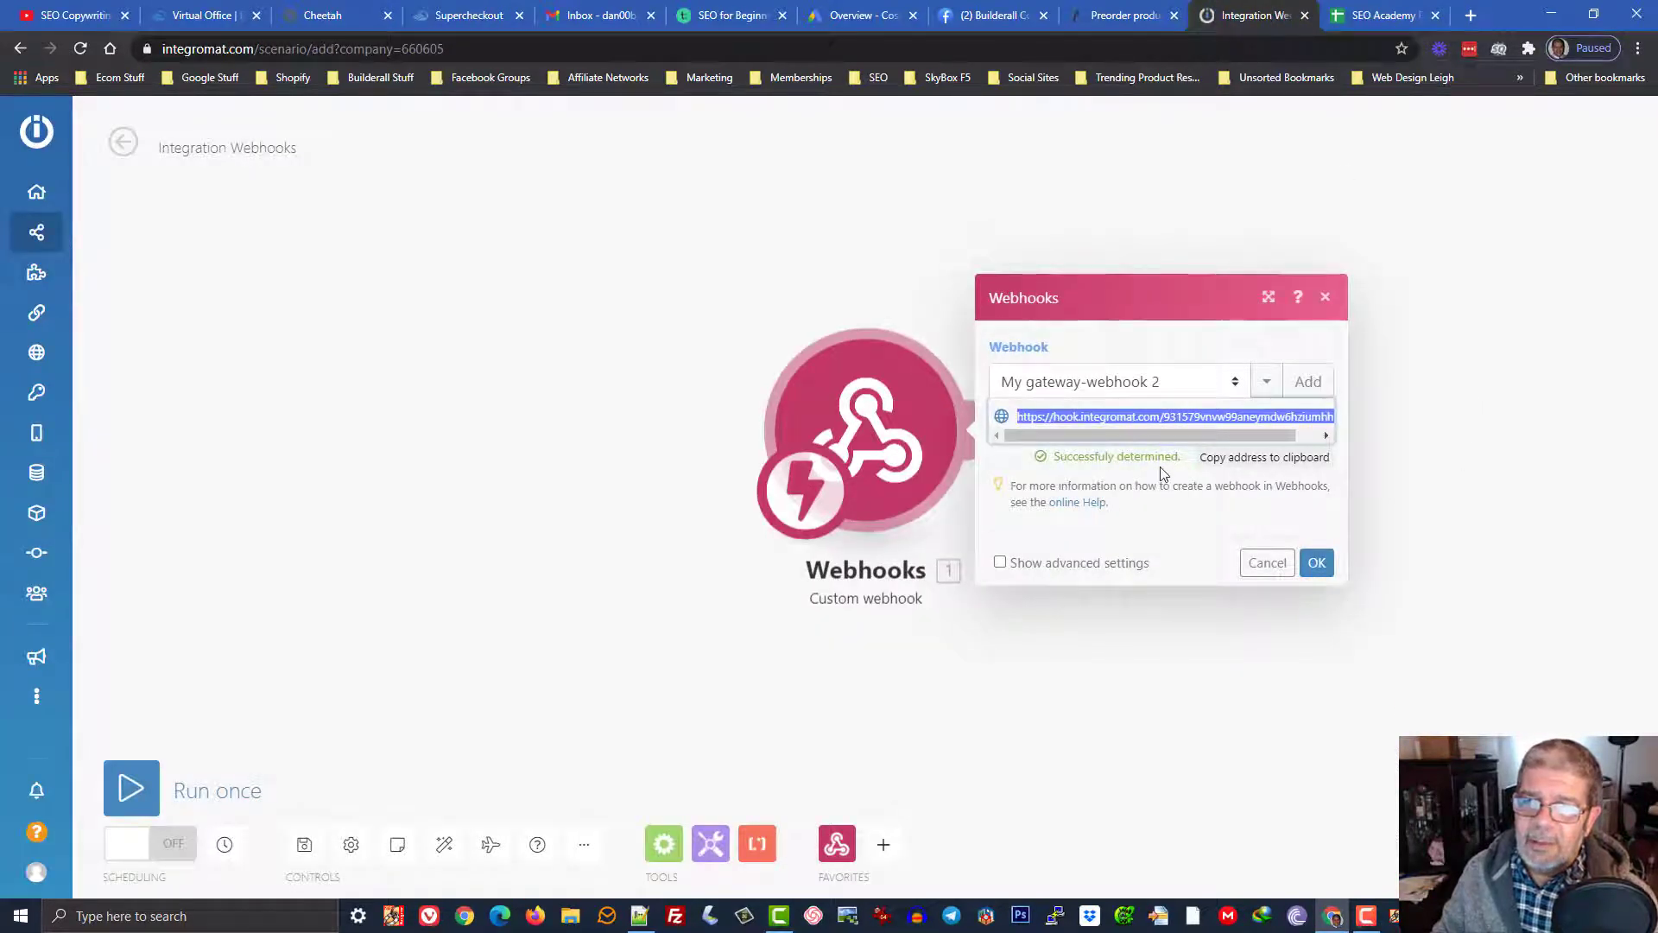
pyautogui.click(1317, 564)
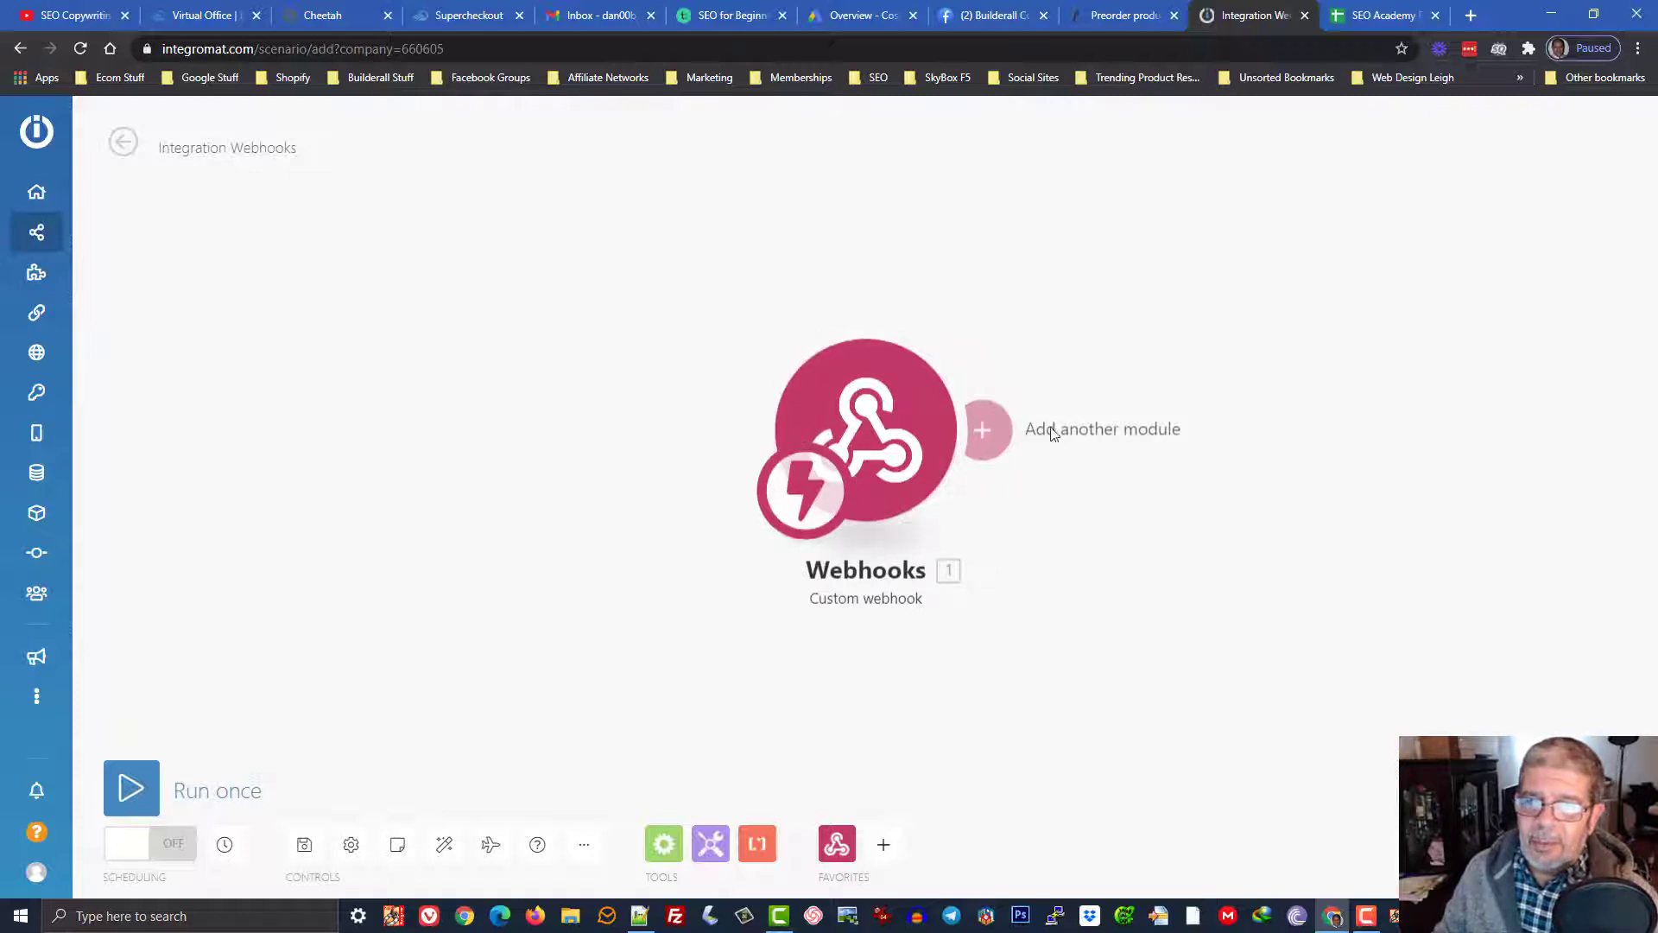
# Add a Google Sheets module with the Add a Row action after the Webhooks module
pyautogui.click(1002, 430)
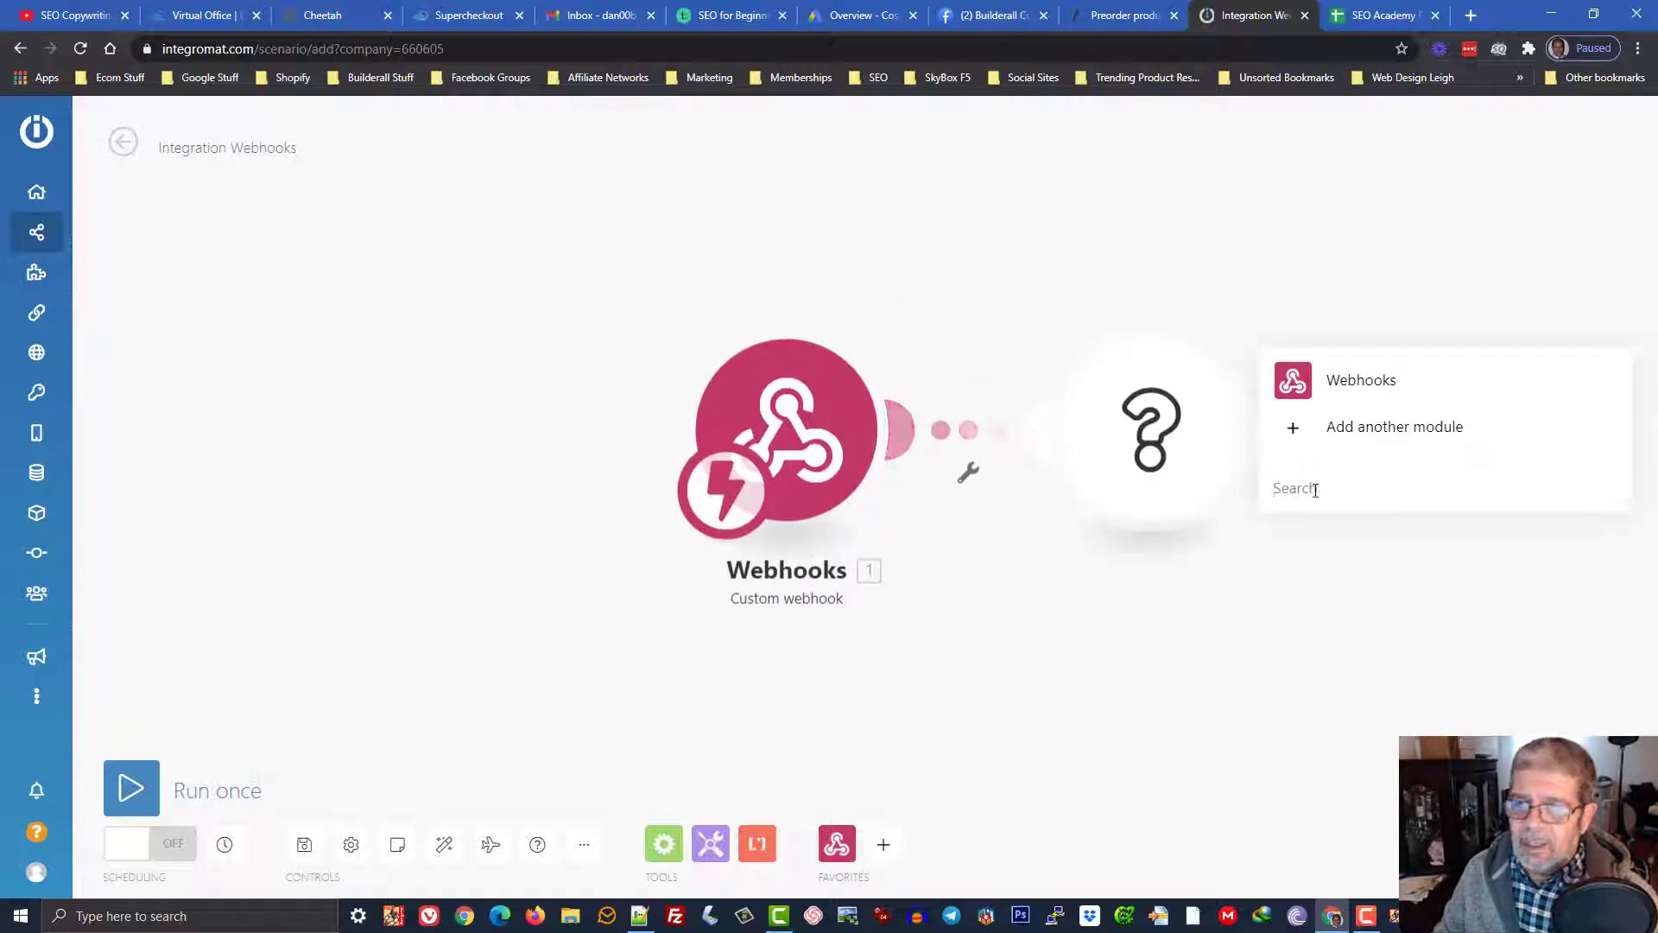
pyautogui.write('s')
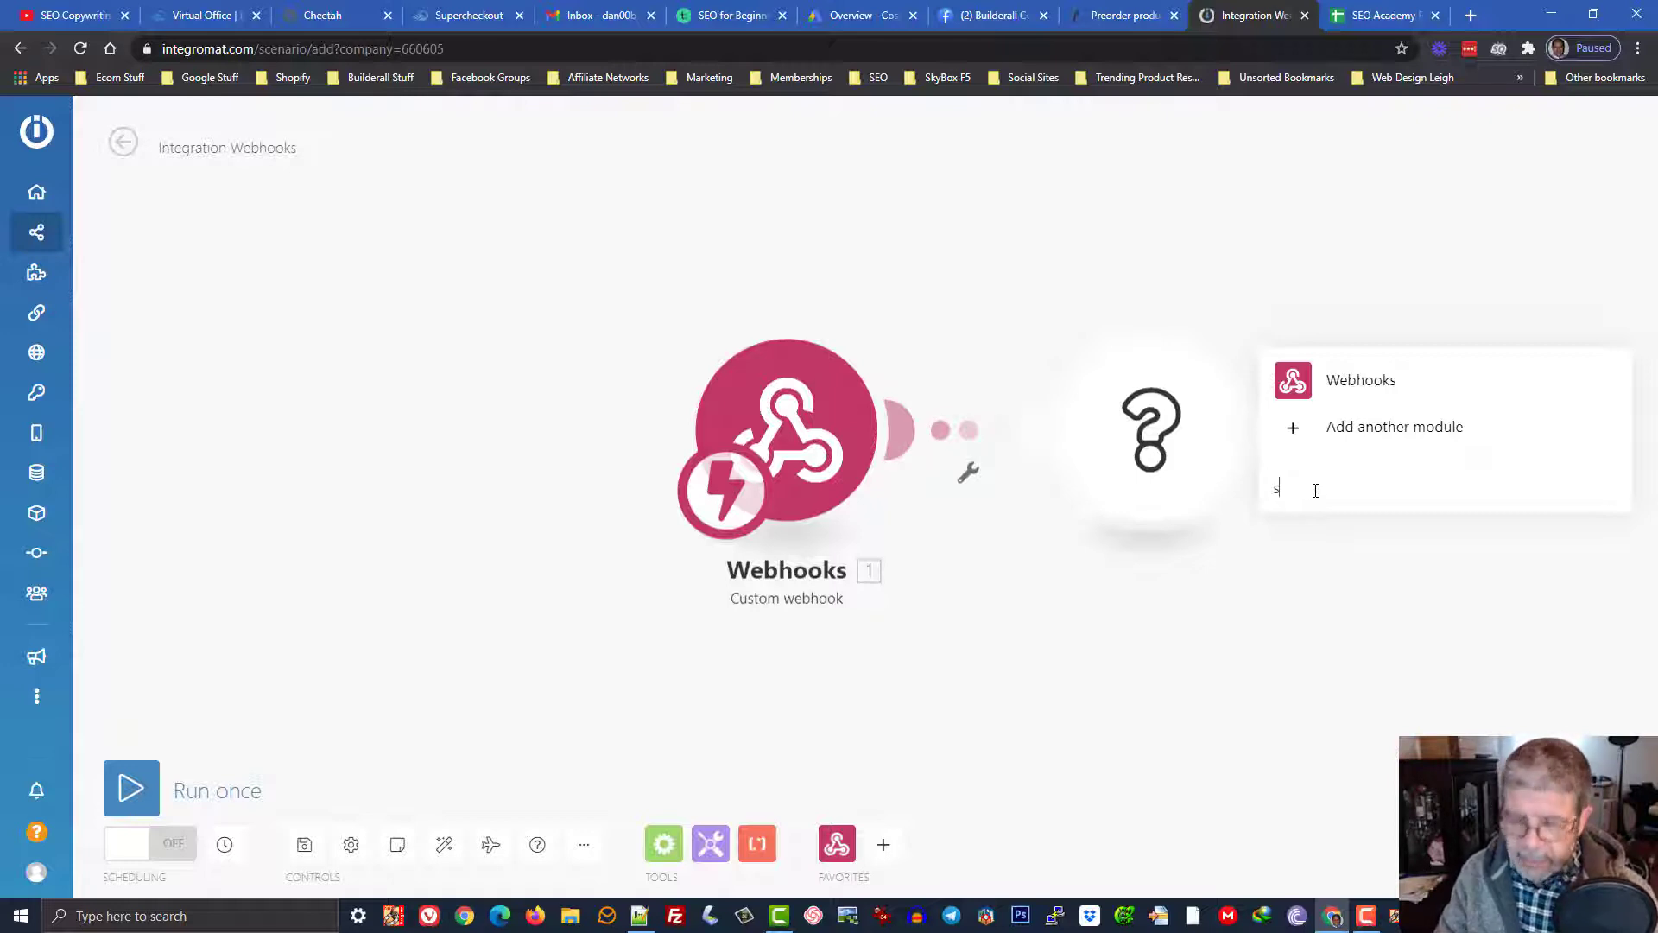
pyautogui.write('heet')
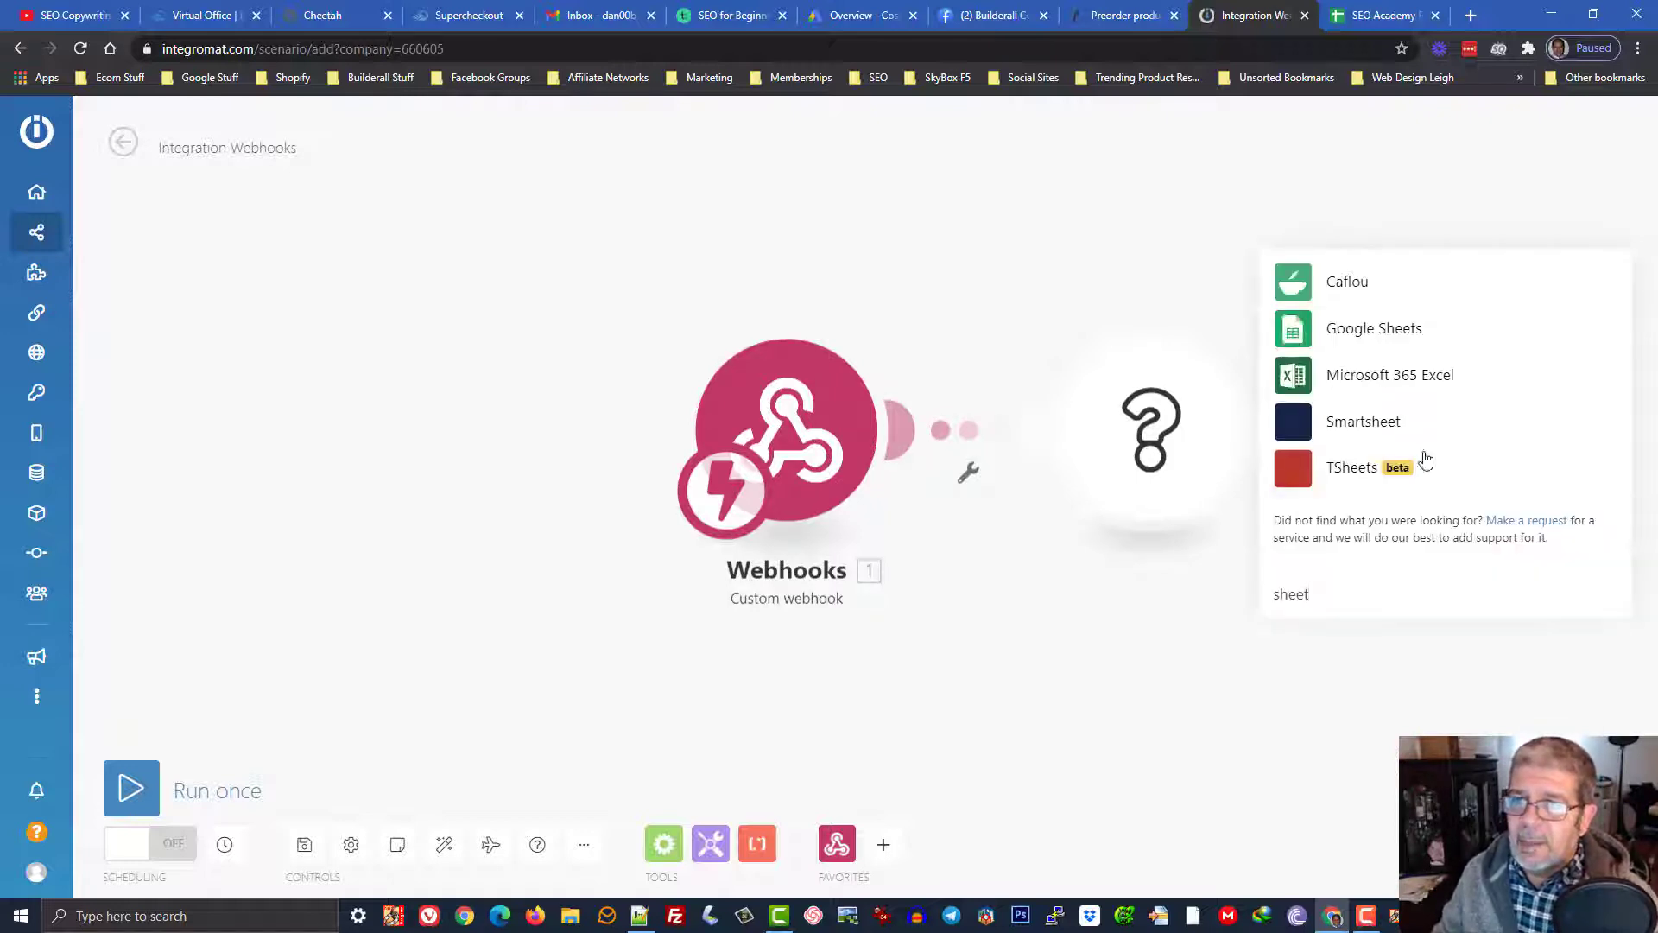
pyautogui.click(1365, 339)
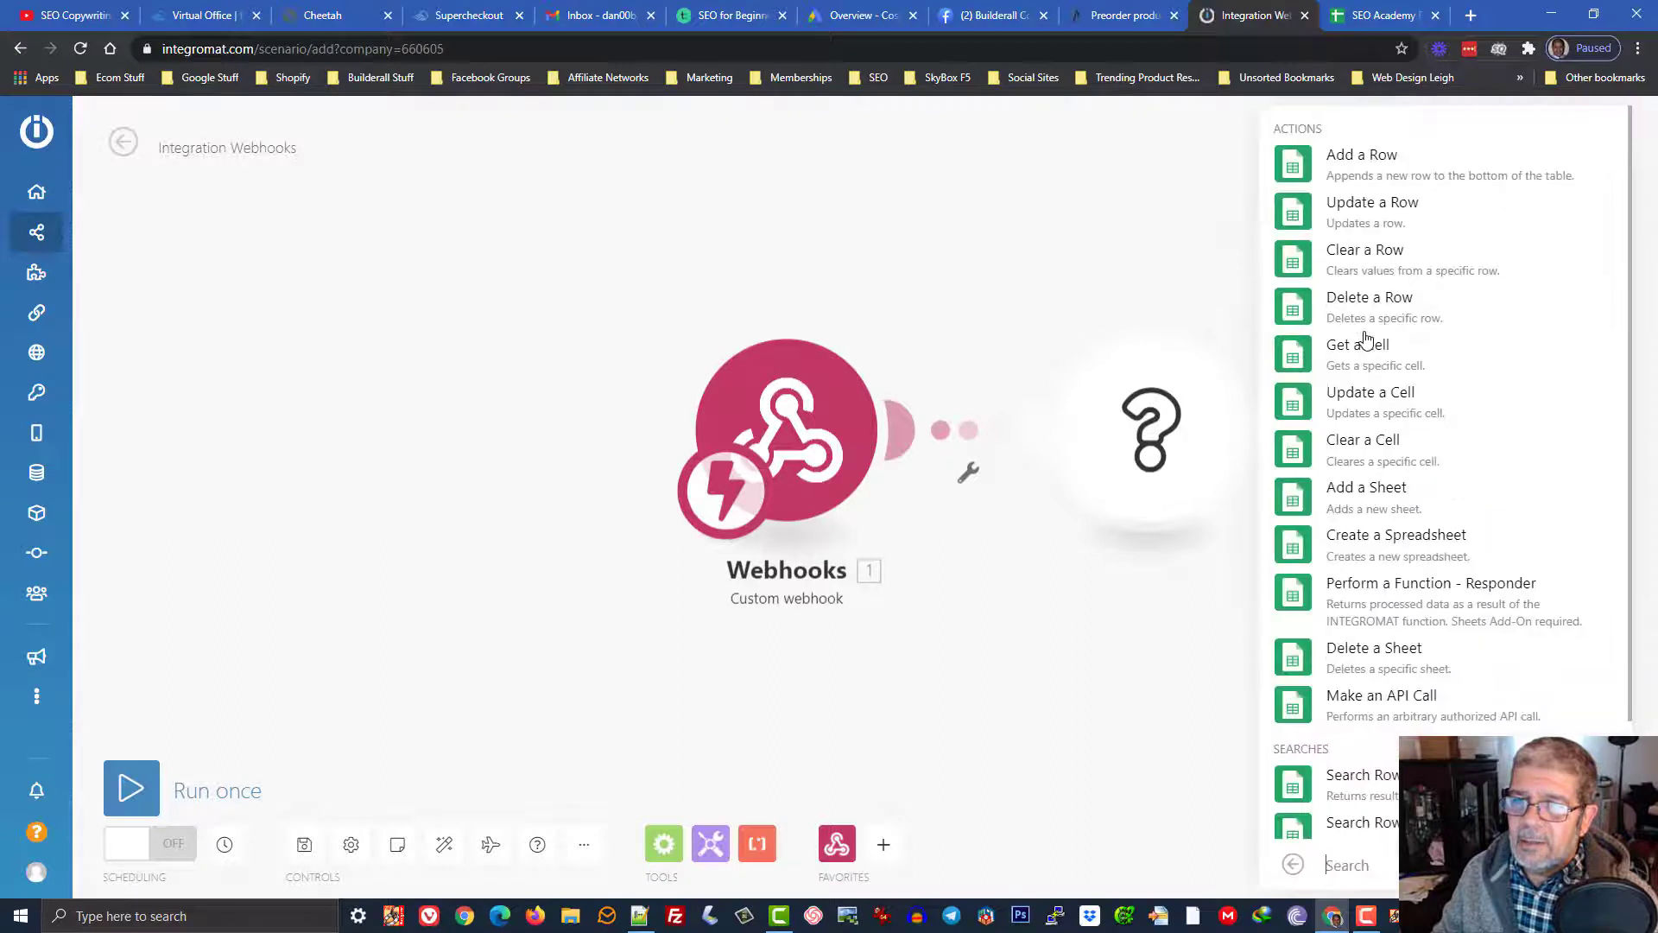
pyautogui.click(1345, 164)
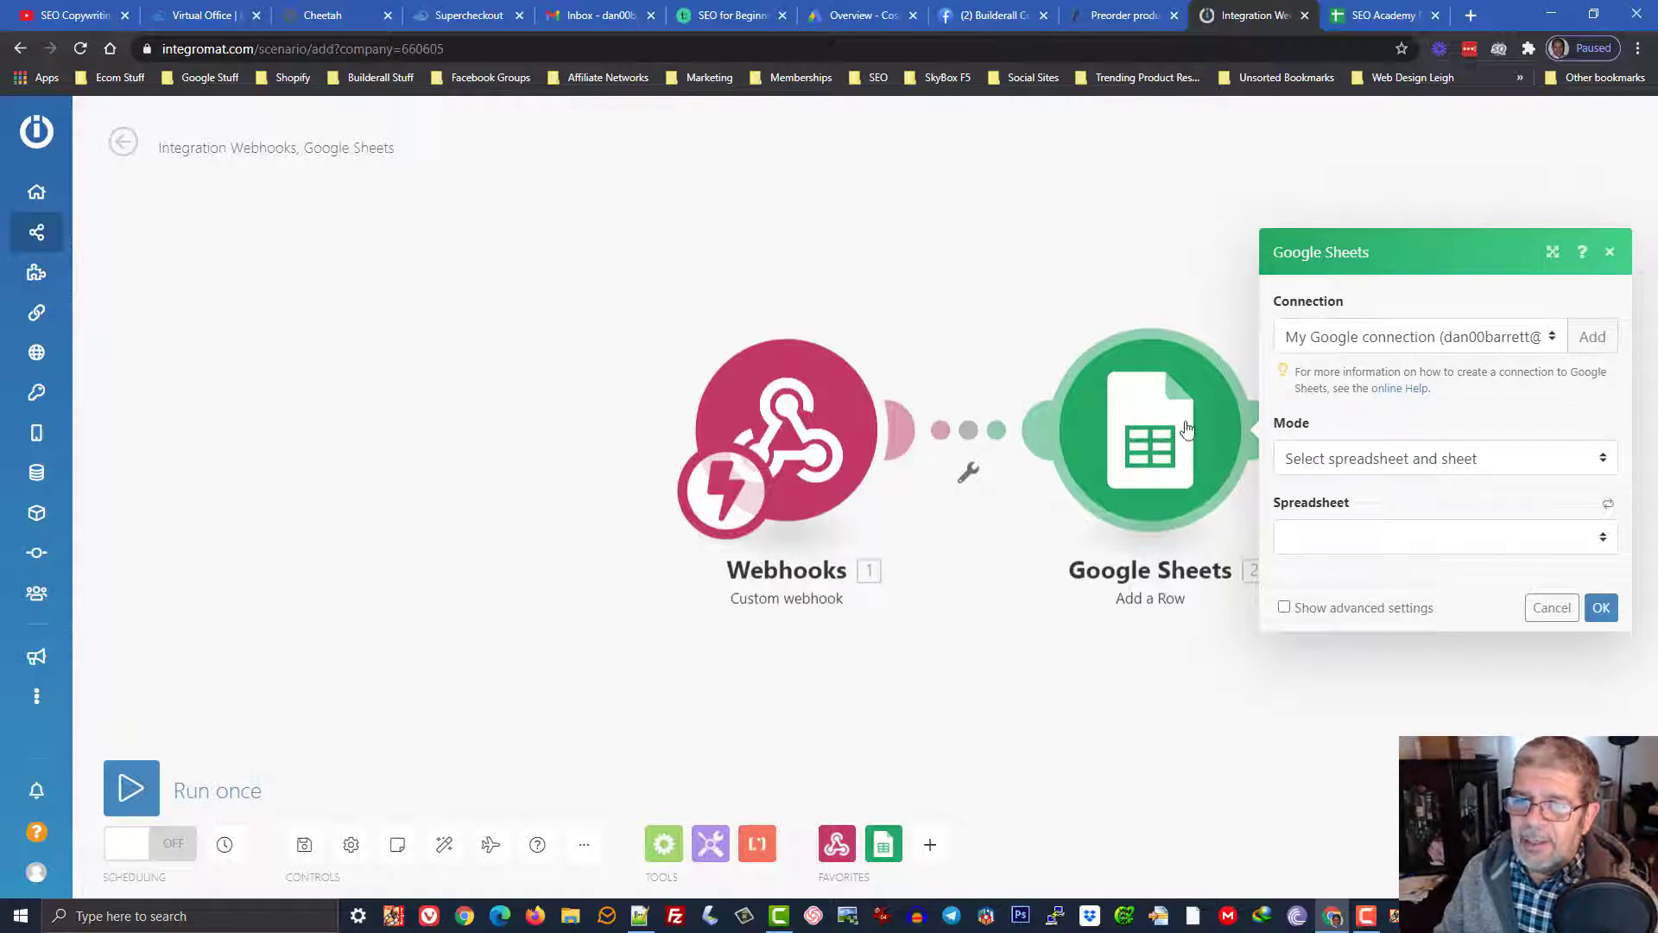
pyautogui.click(1596, 340)
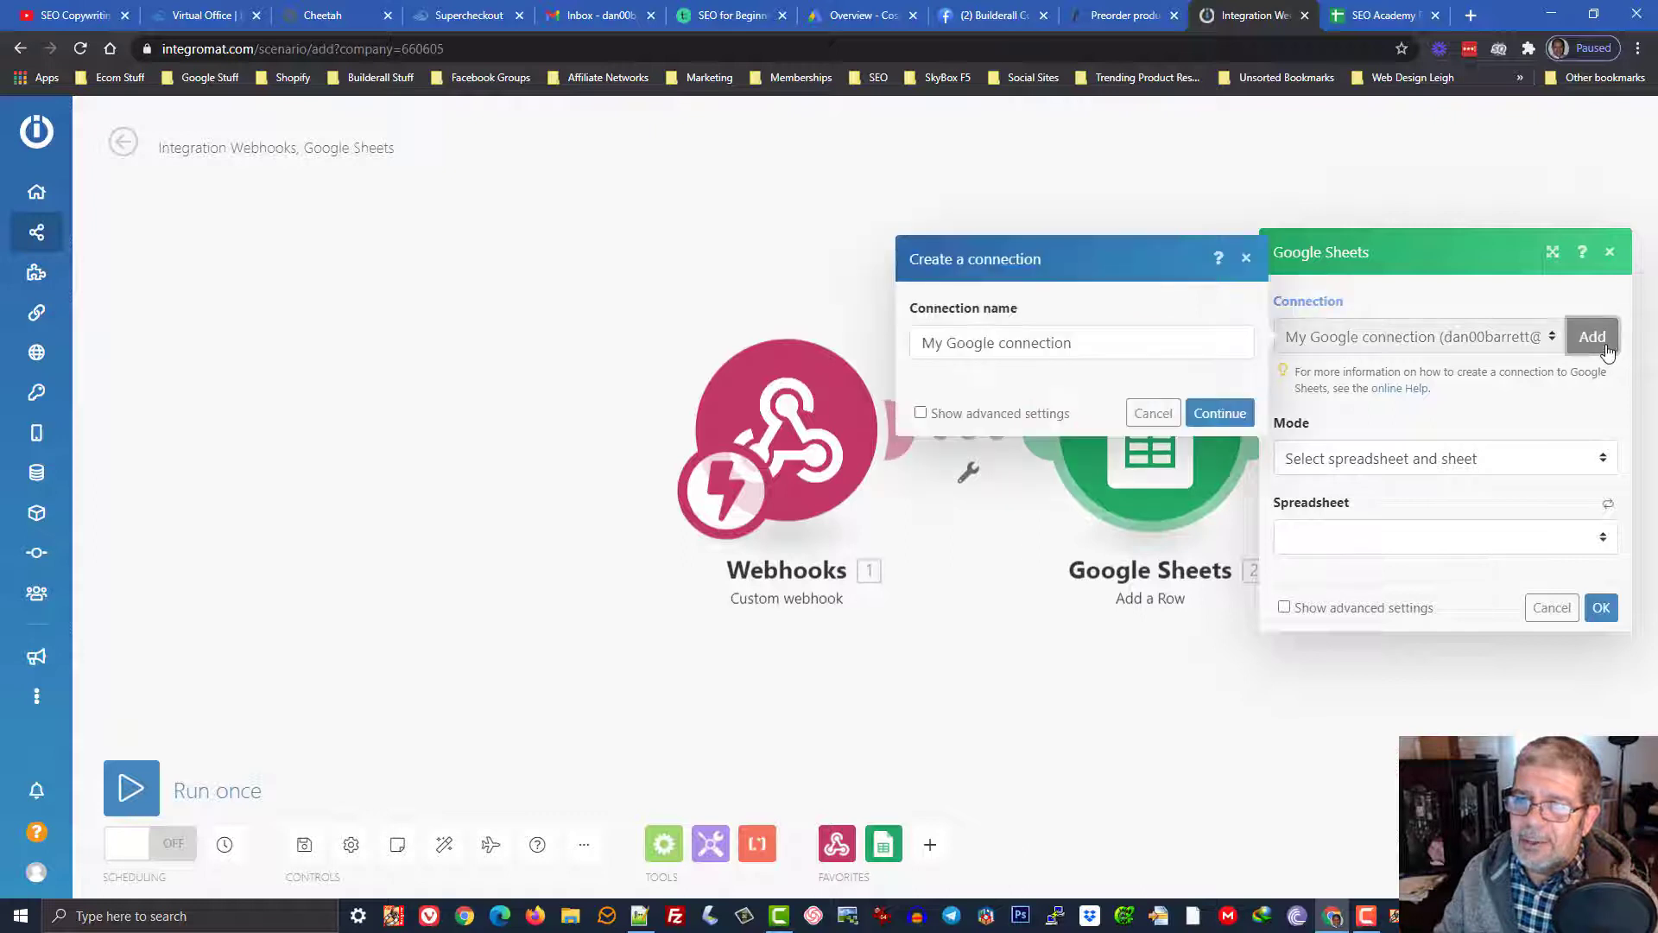
pyautogui.click(1220, 414)
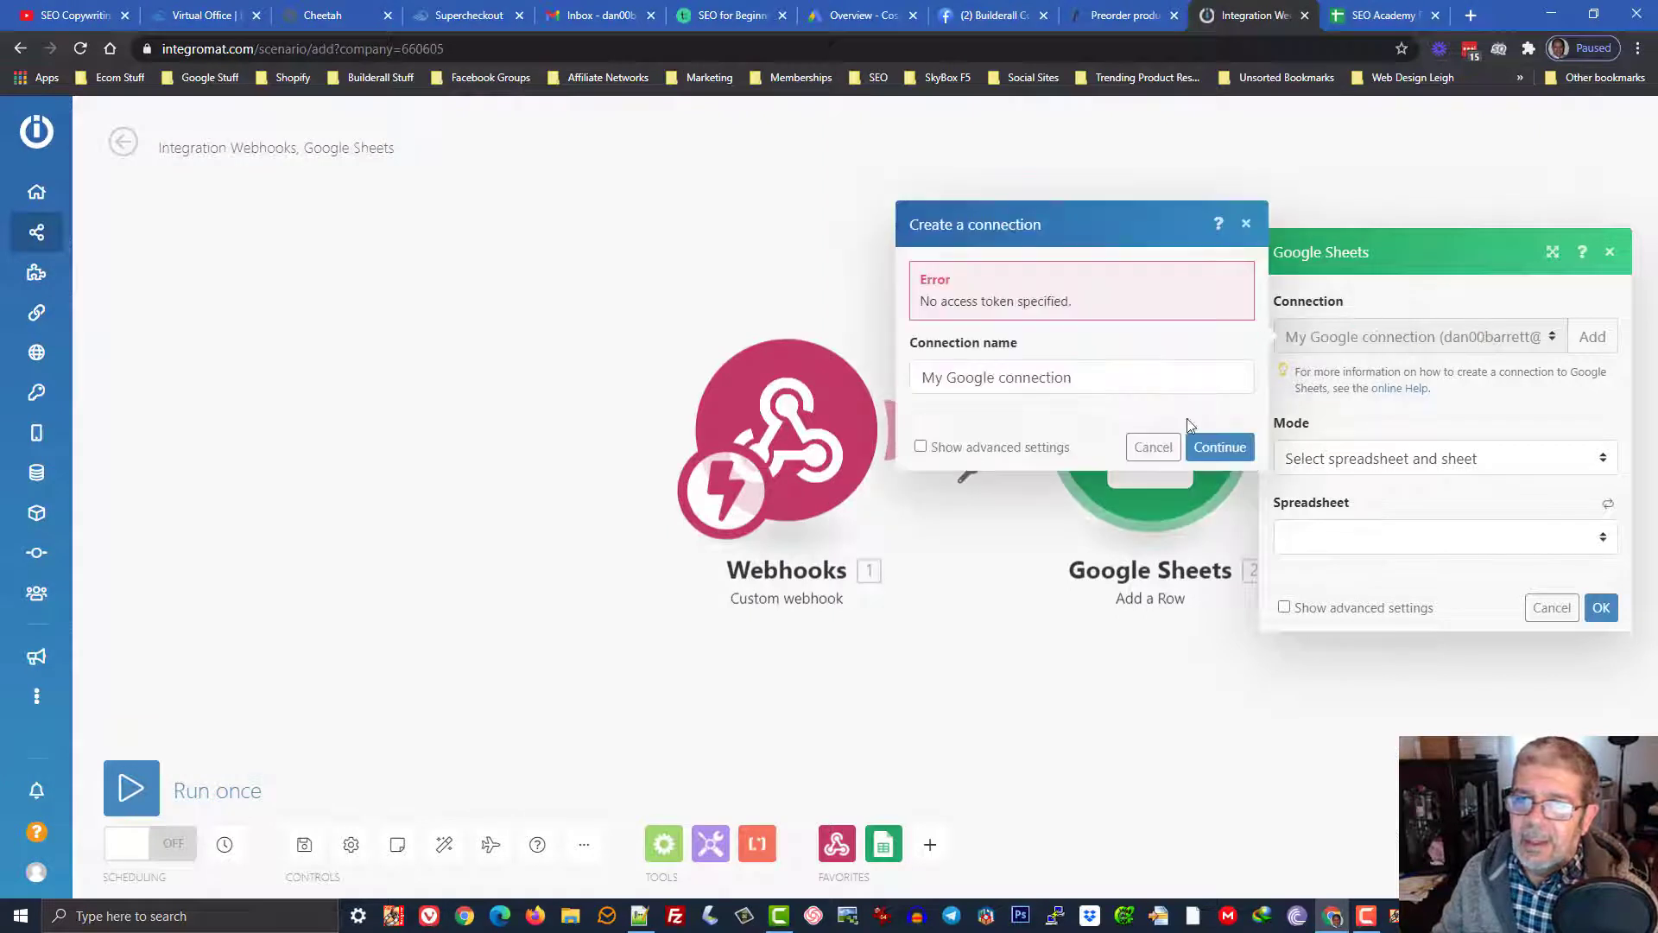
pyautogui.click(1153, 446)
# Using the existing Google connection, set the row's destination to Sheet2 of the SEO Academy Free Member Access spreadsheet
pyautogui.click(1341, 341)
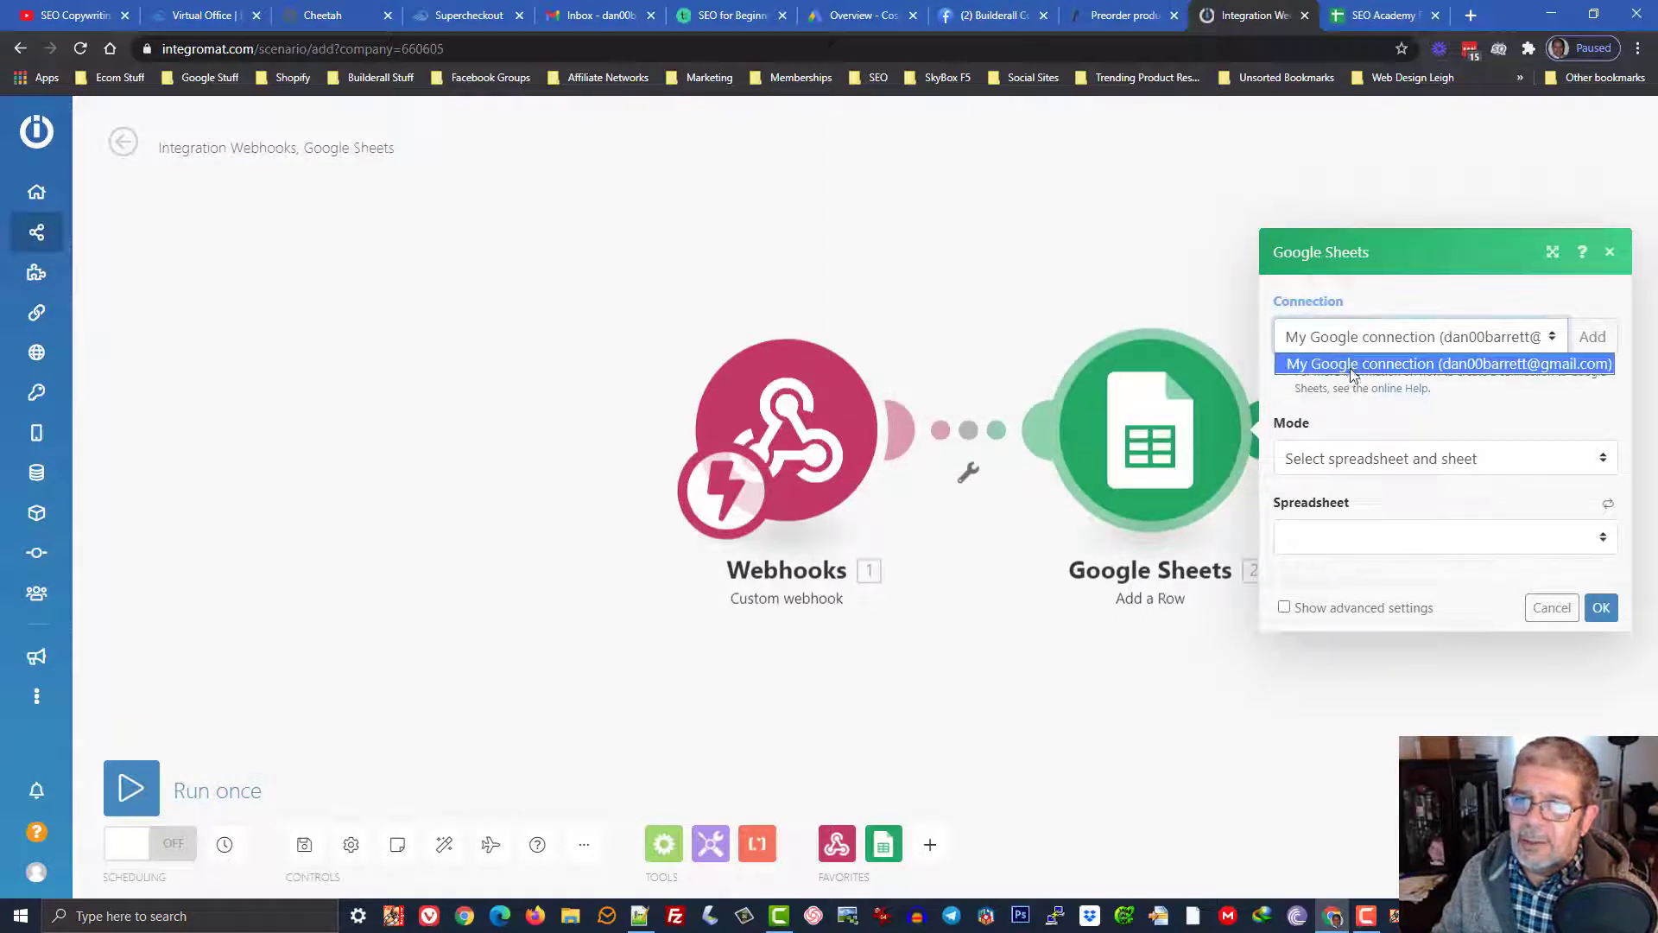
pyautogui.click(1347, 363)
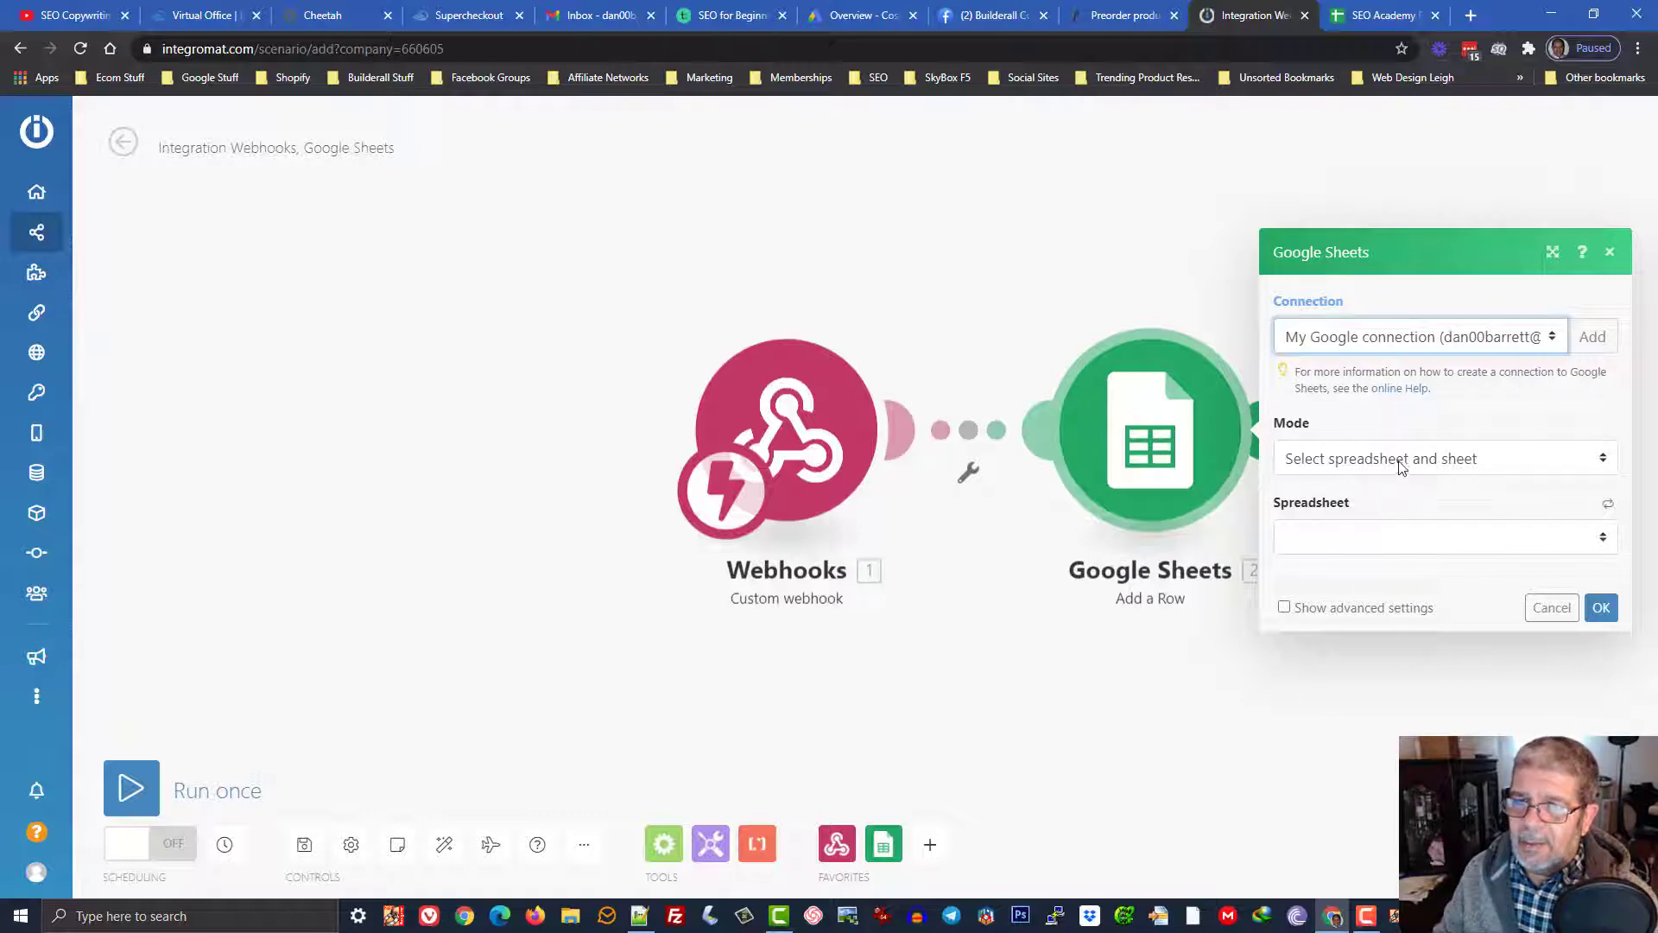
pyautogui.click(1416, 543)
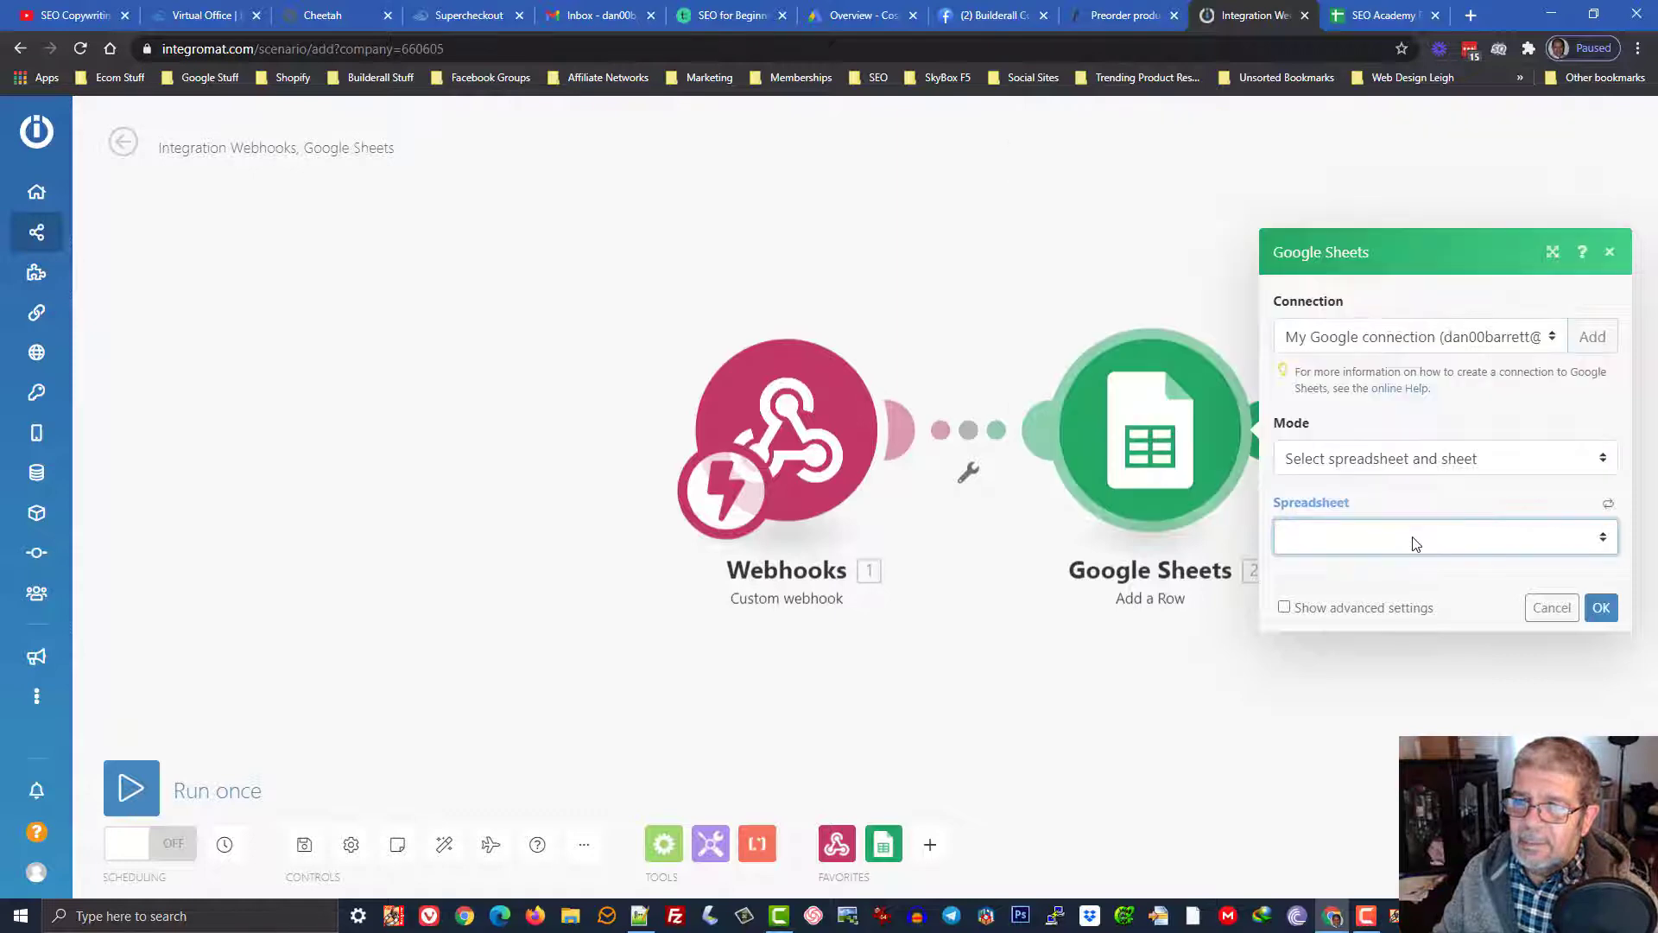
pyautogui.click(1416, 543)
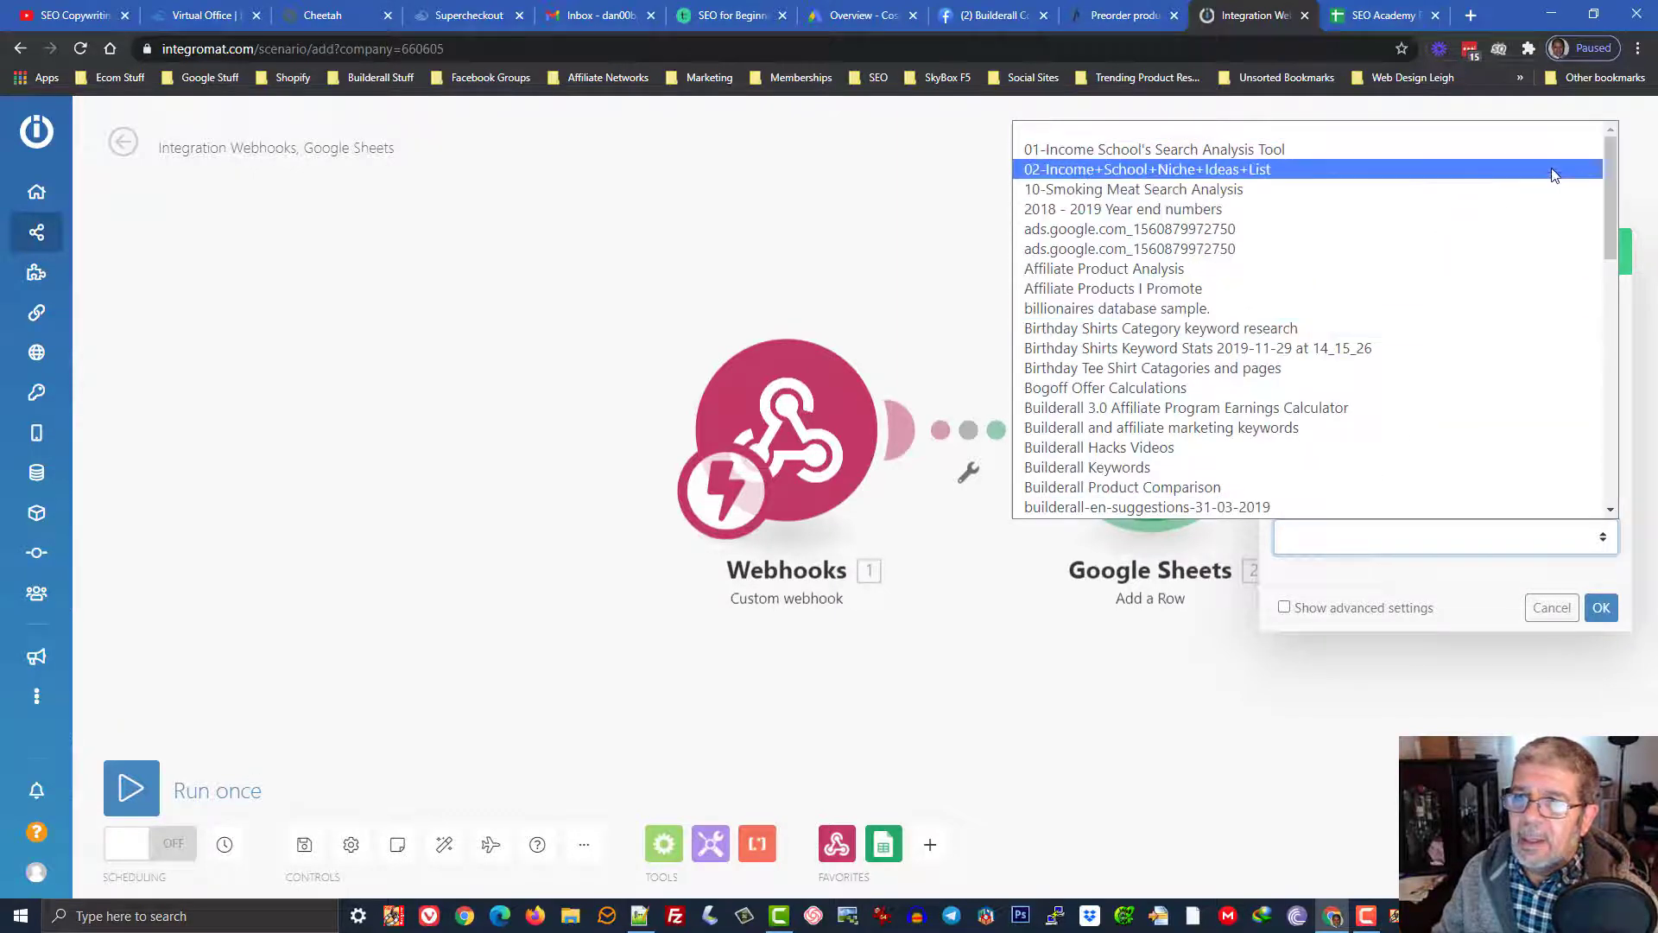
pyautogui.moveTo(1614, 184); pyautogui.dragTo(1603, 423)
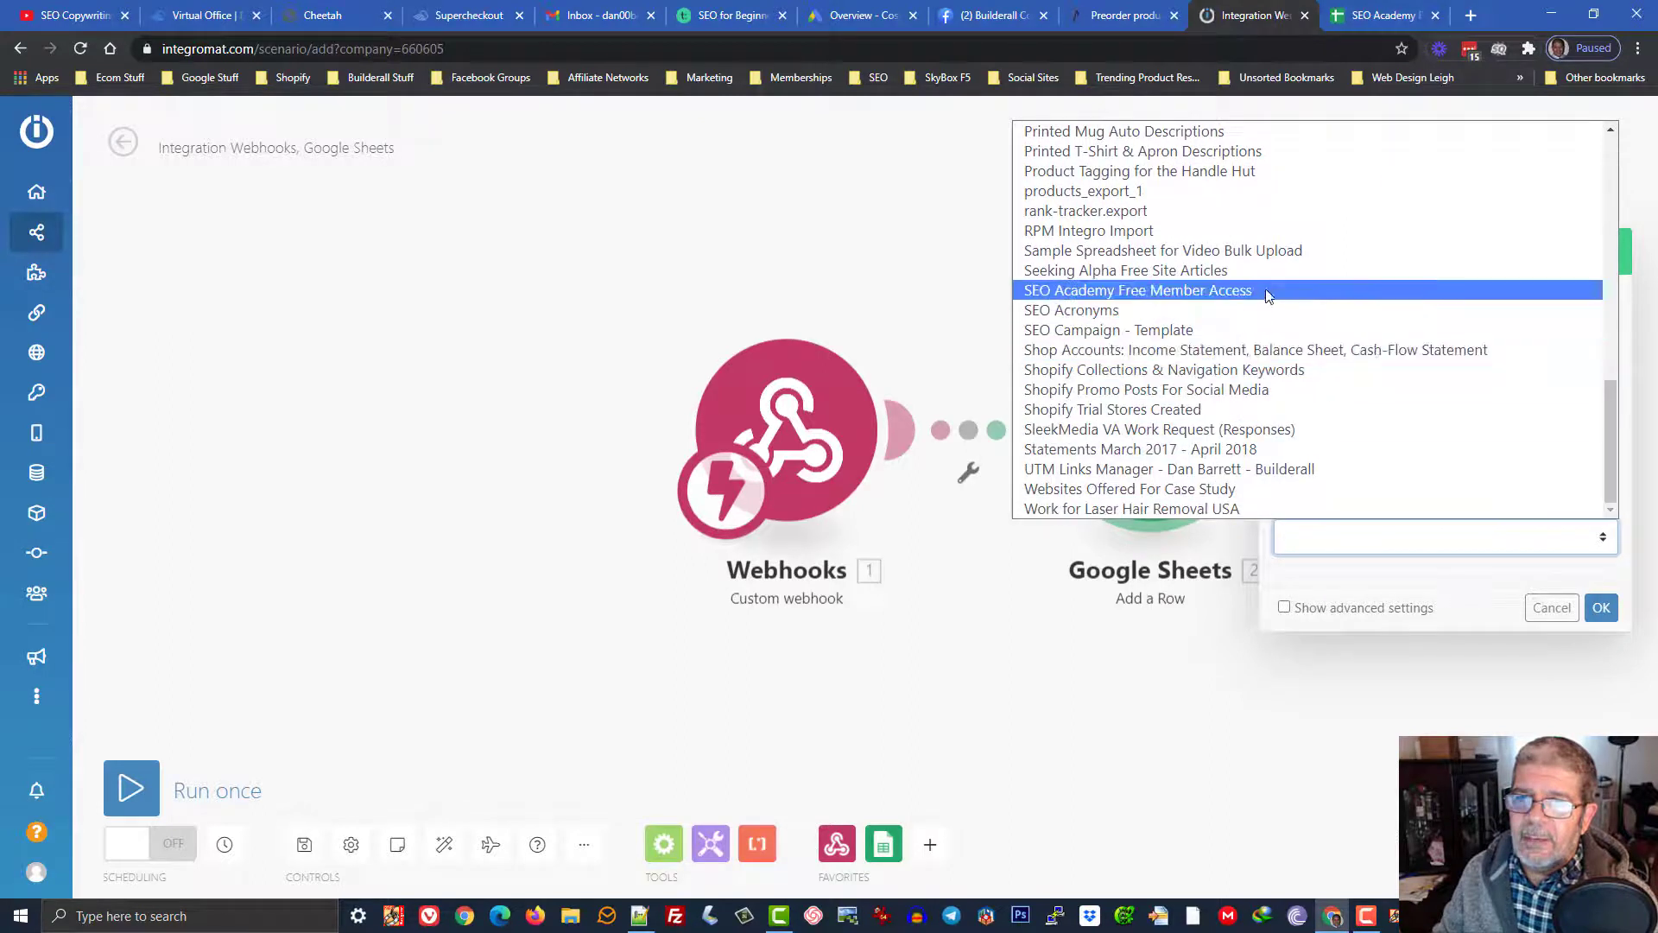
pyautogui.click(1267, 291)
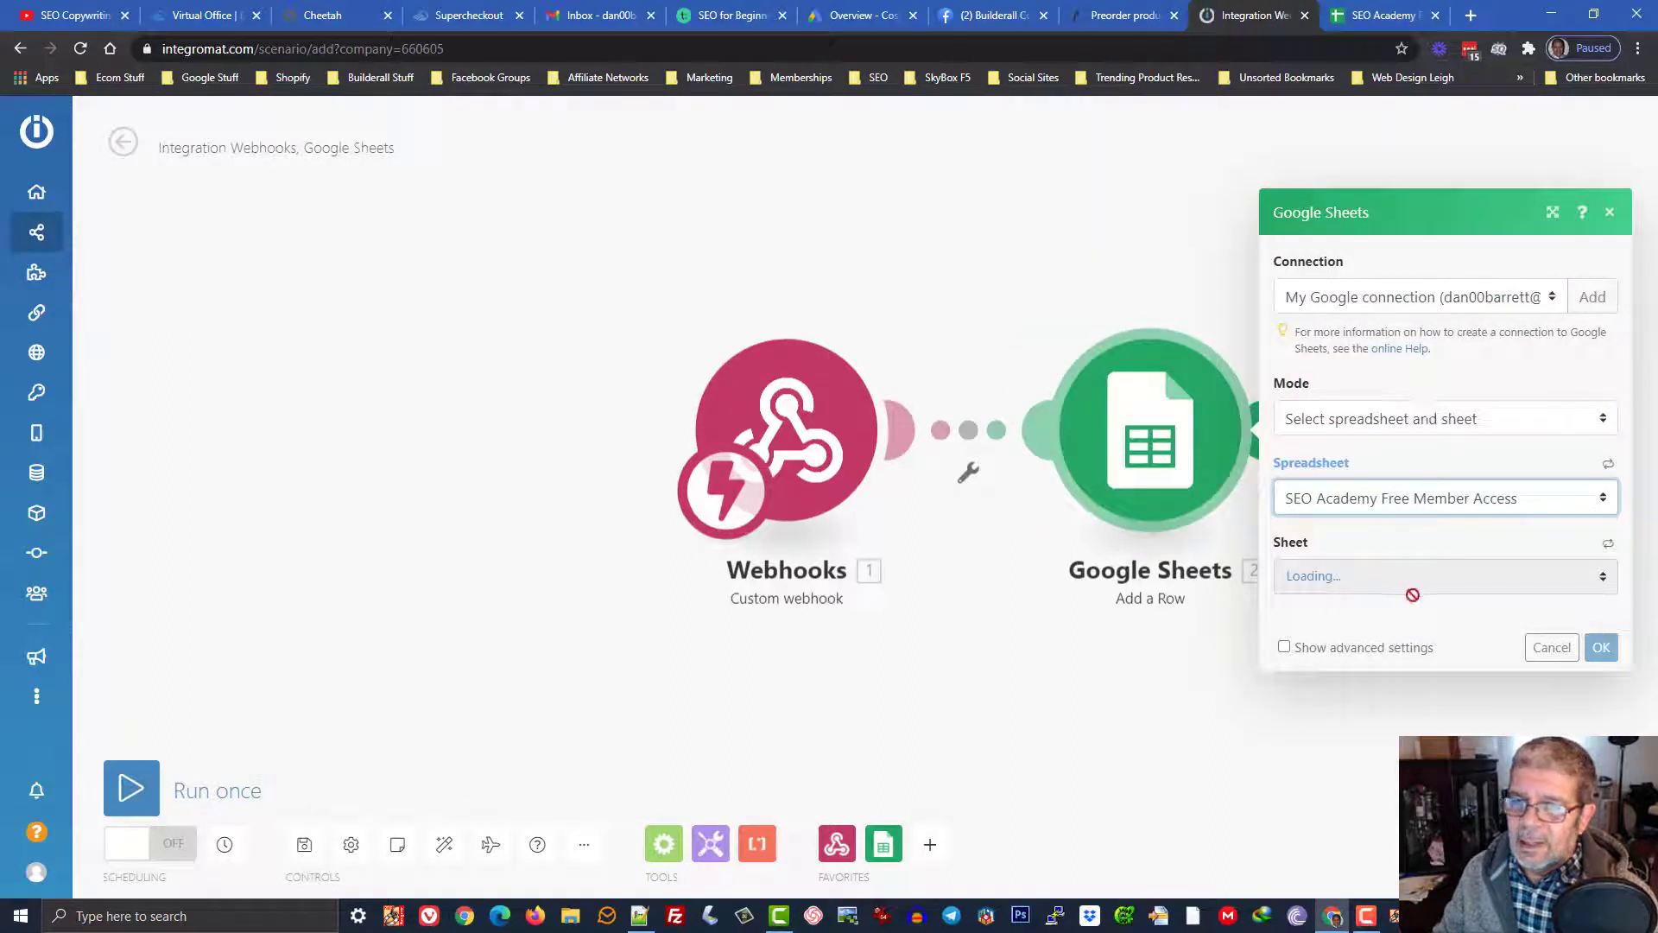
pyautogui.click(1462, 584)
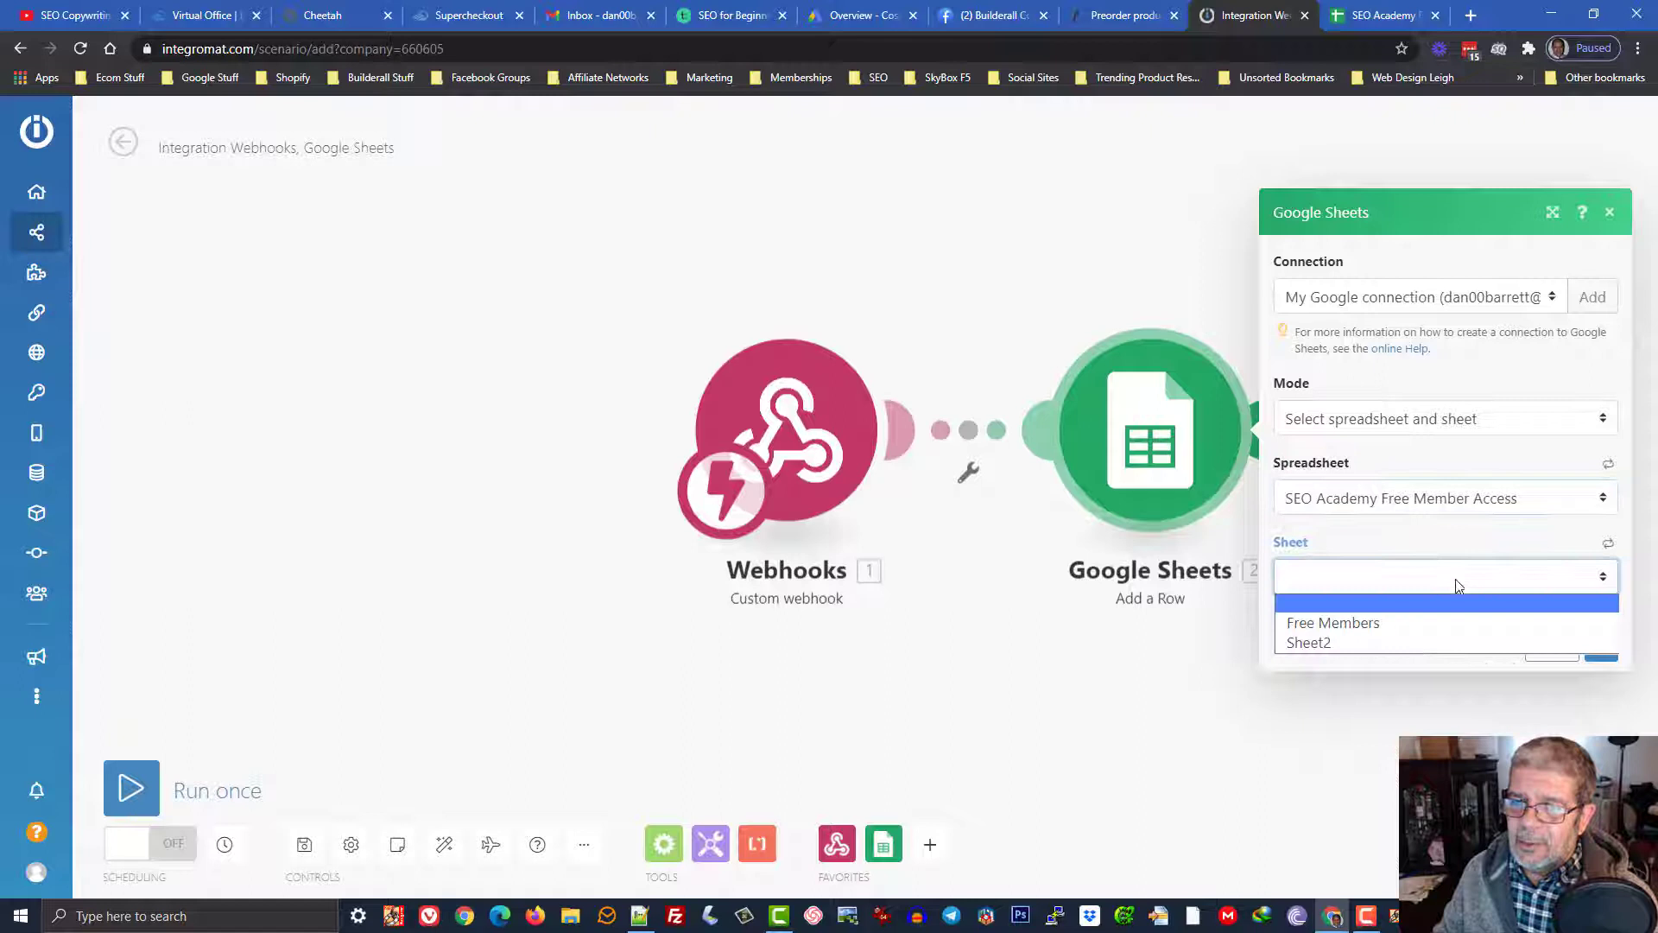
pyautogui.click(1392, 646)
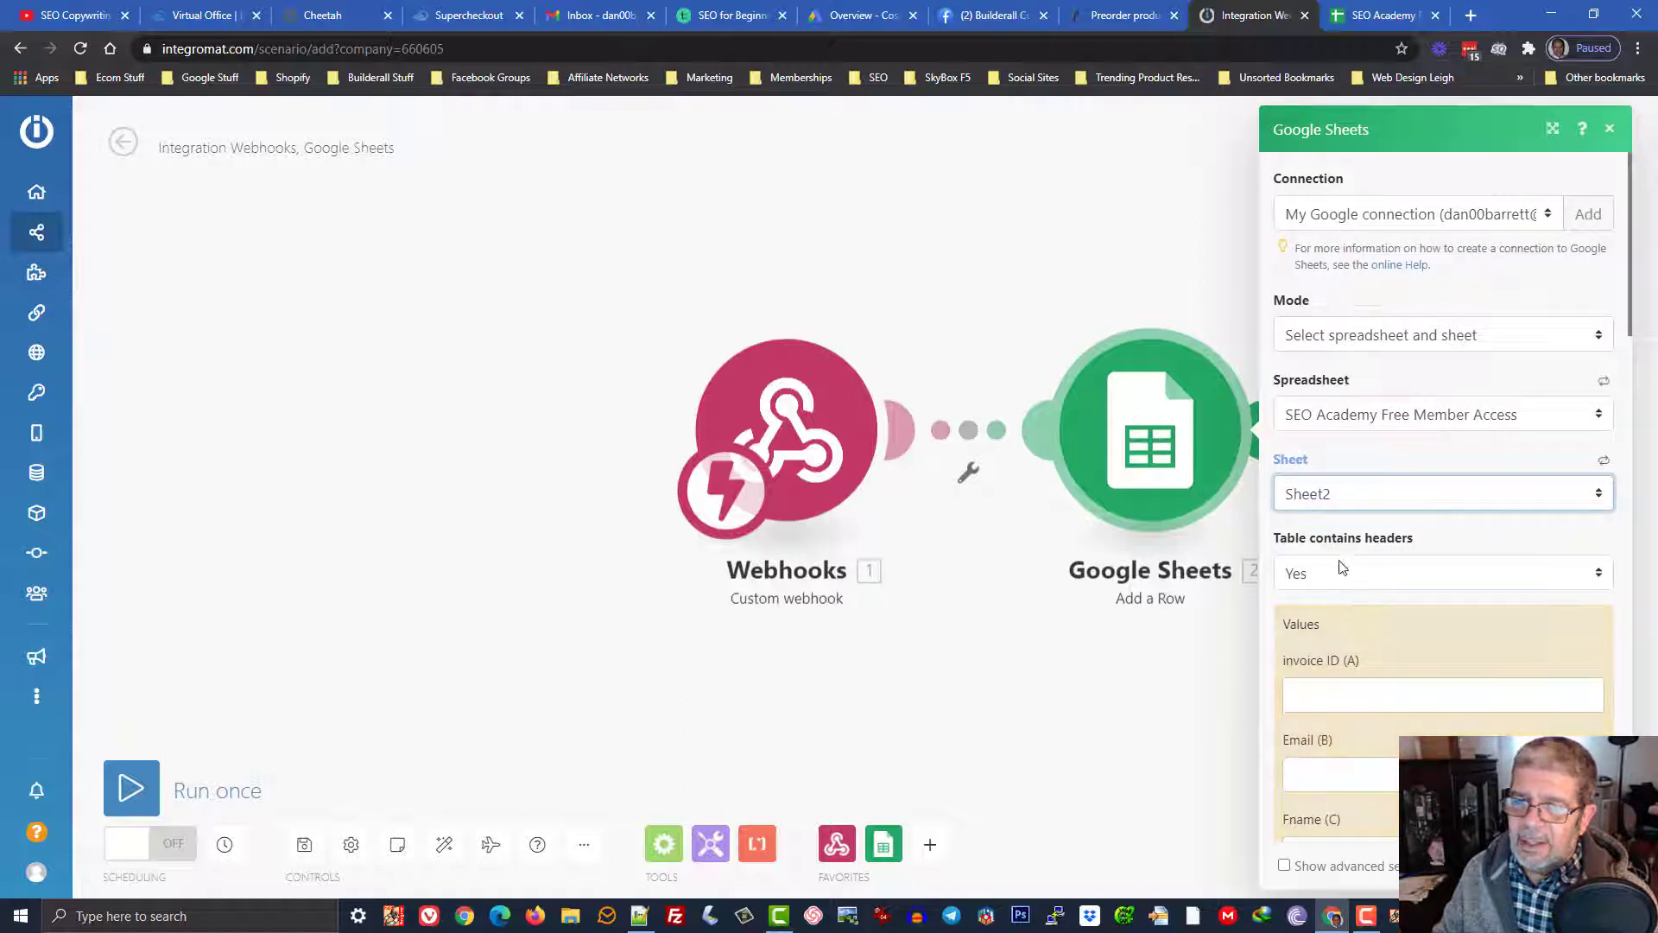
# Map the webhook's invoice_hash to the invoice ID column (A) and buyer_email to the Email column (B)
pyautogui.scroll(-2, 1378, 598)
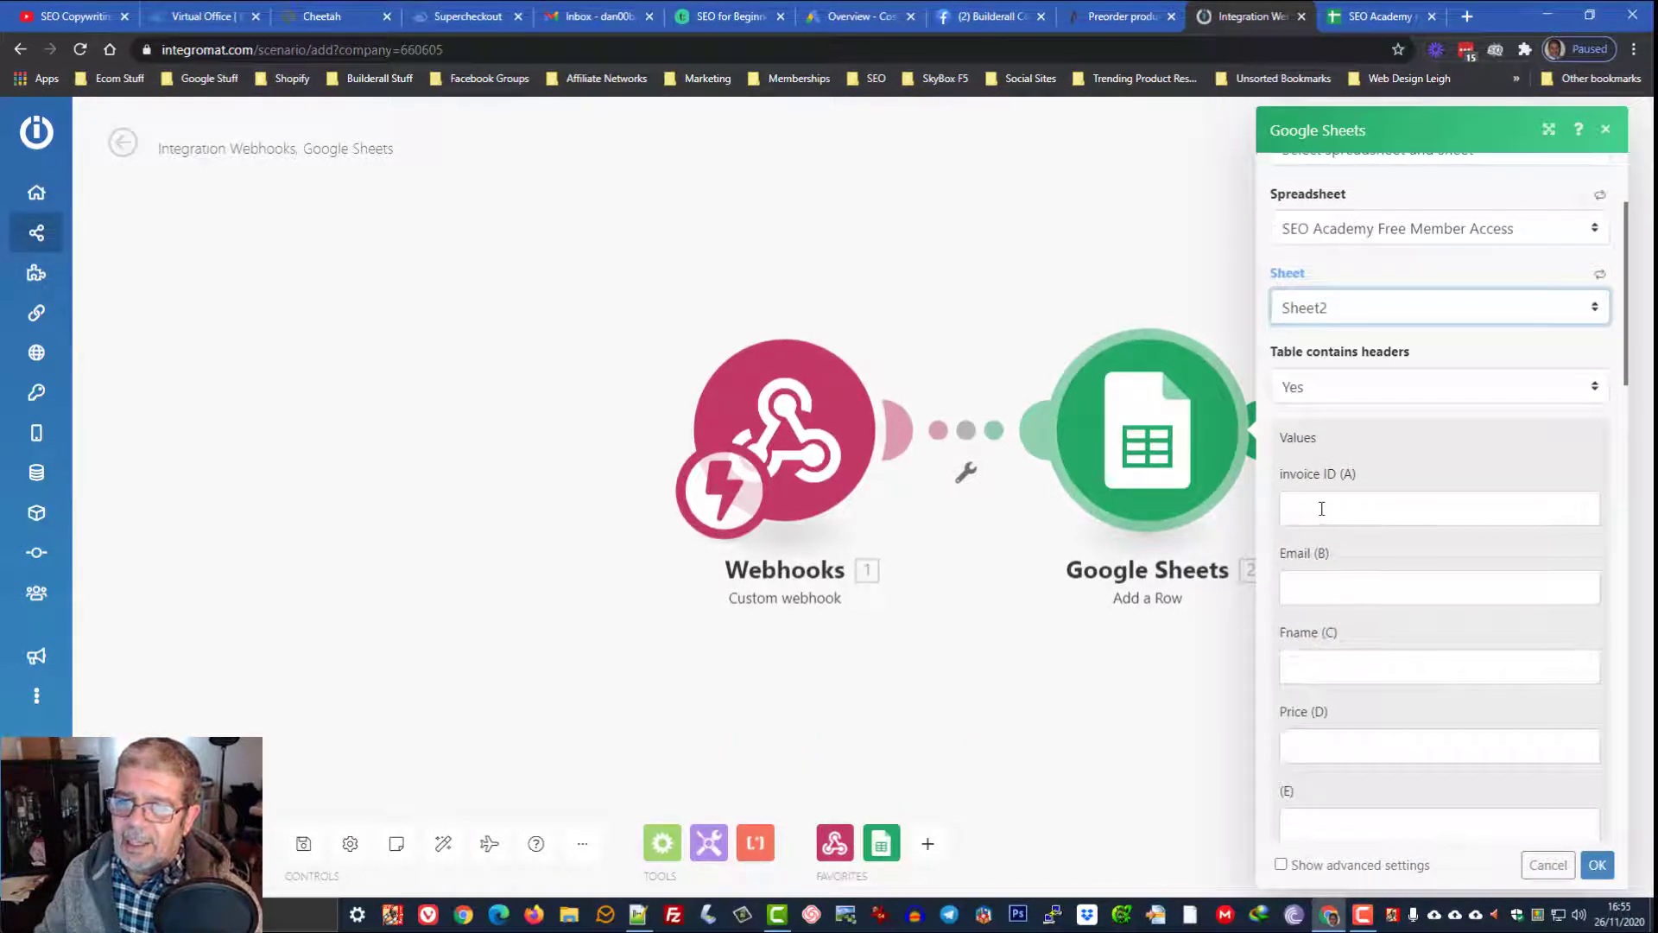
pyautogui.click(1321, 510)
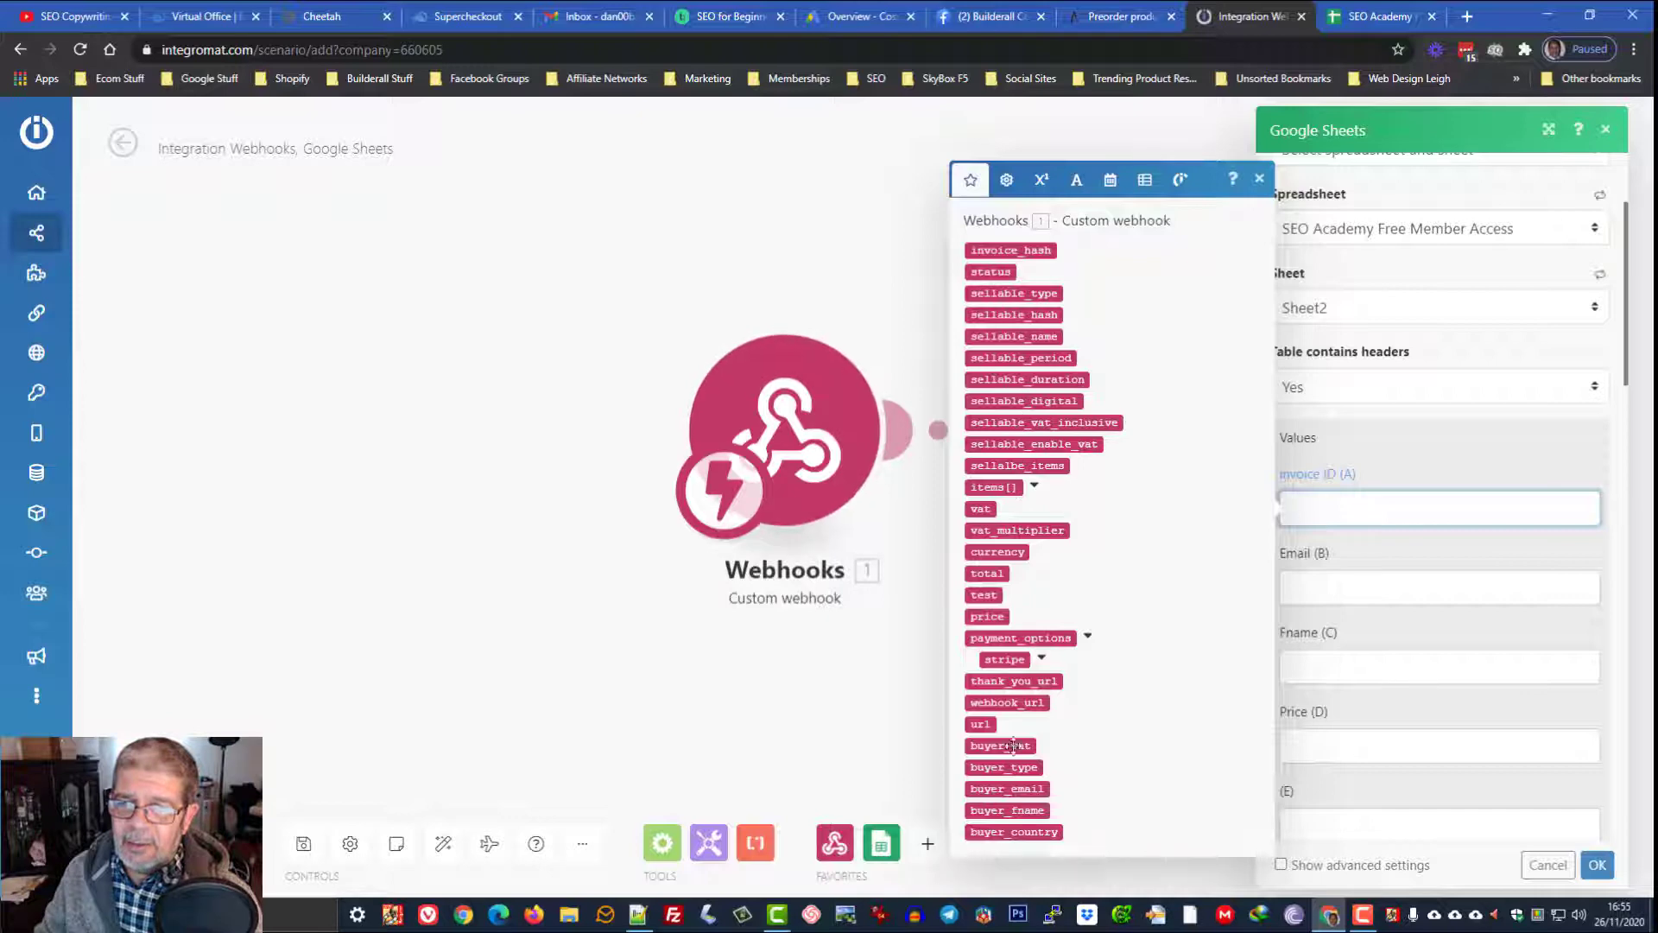
pyautogui.click(1033, 251)
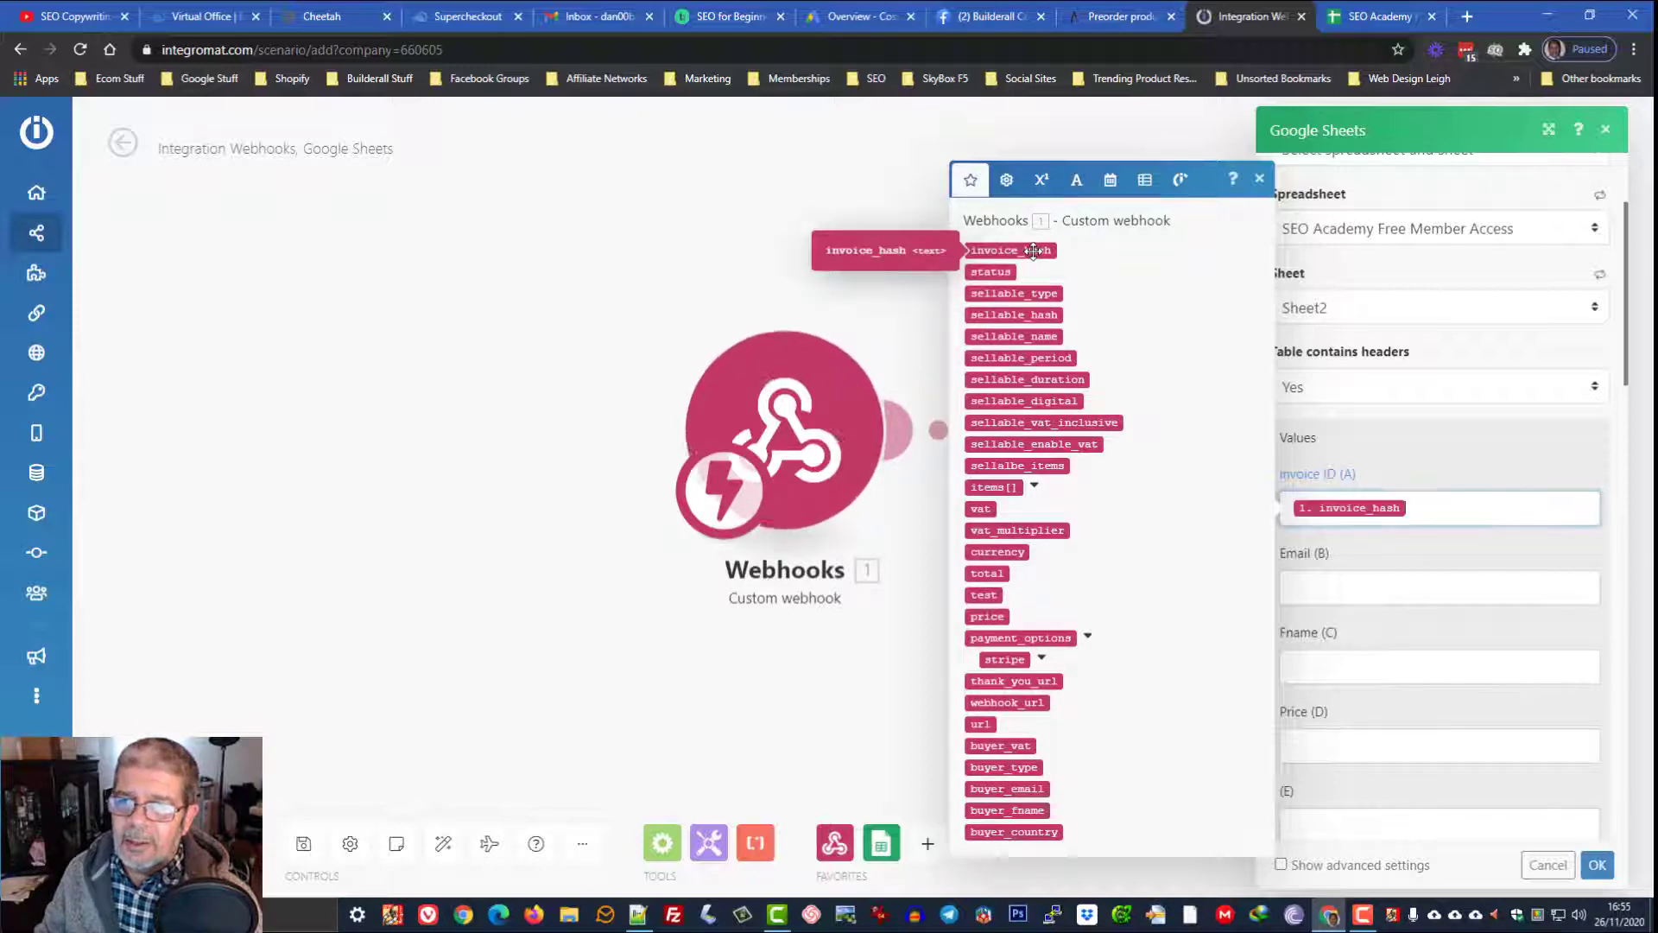
pyautogui.click(1354, 588)
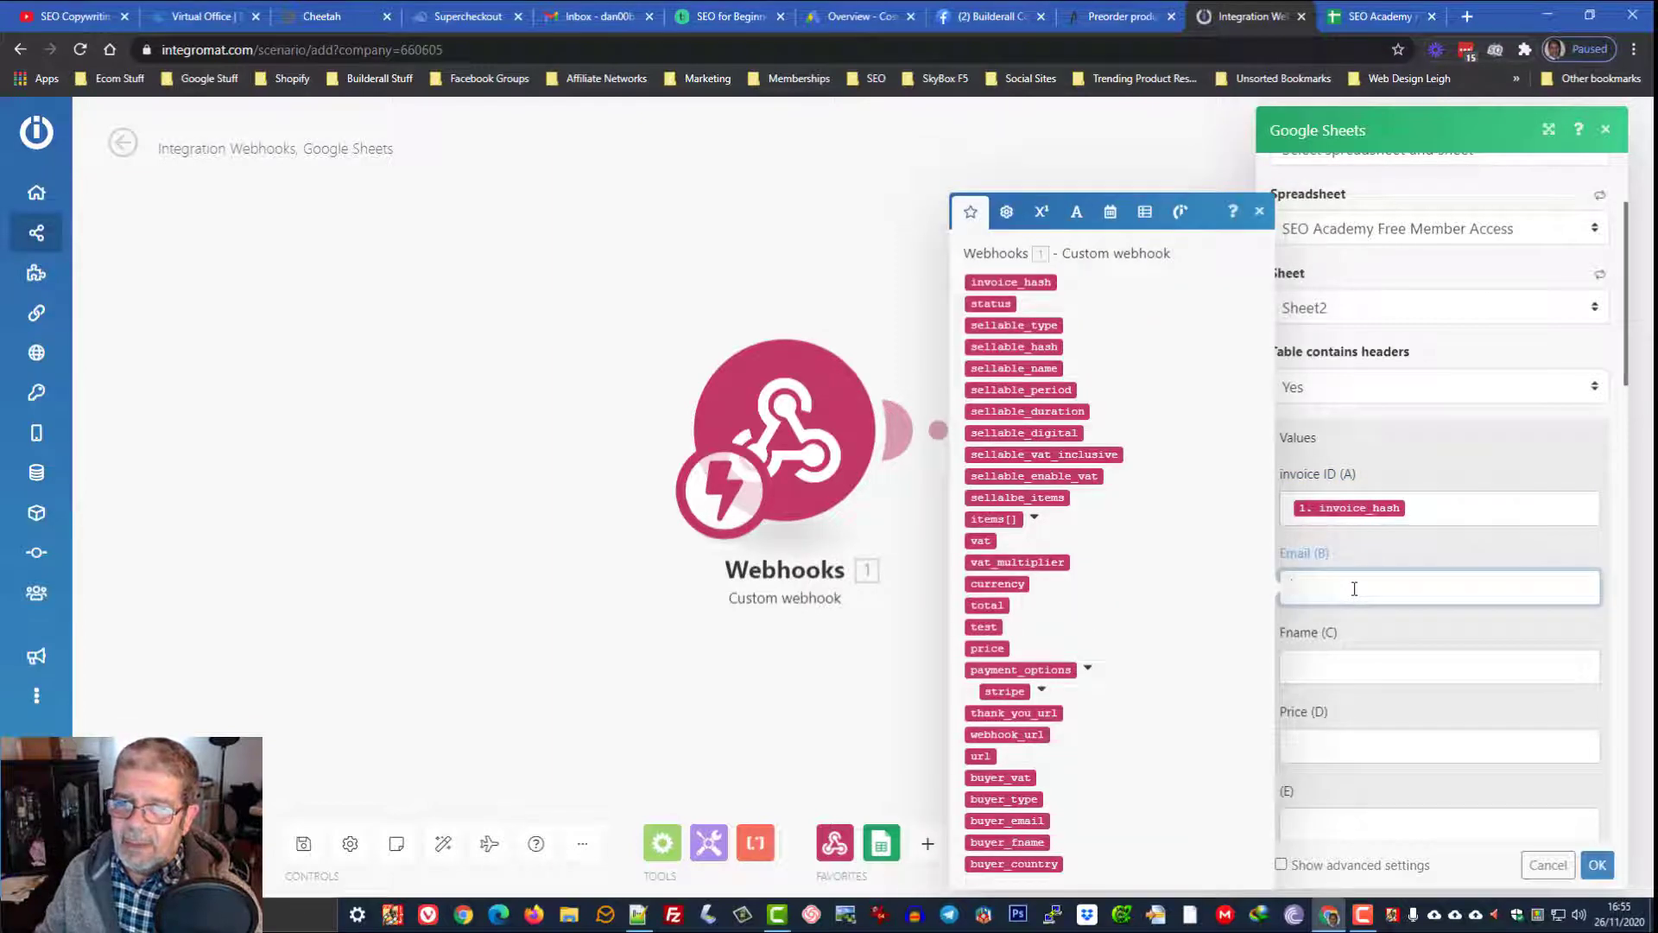
pyautogui.click(1008, 821)
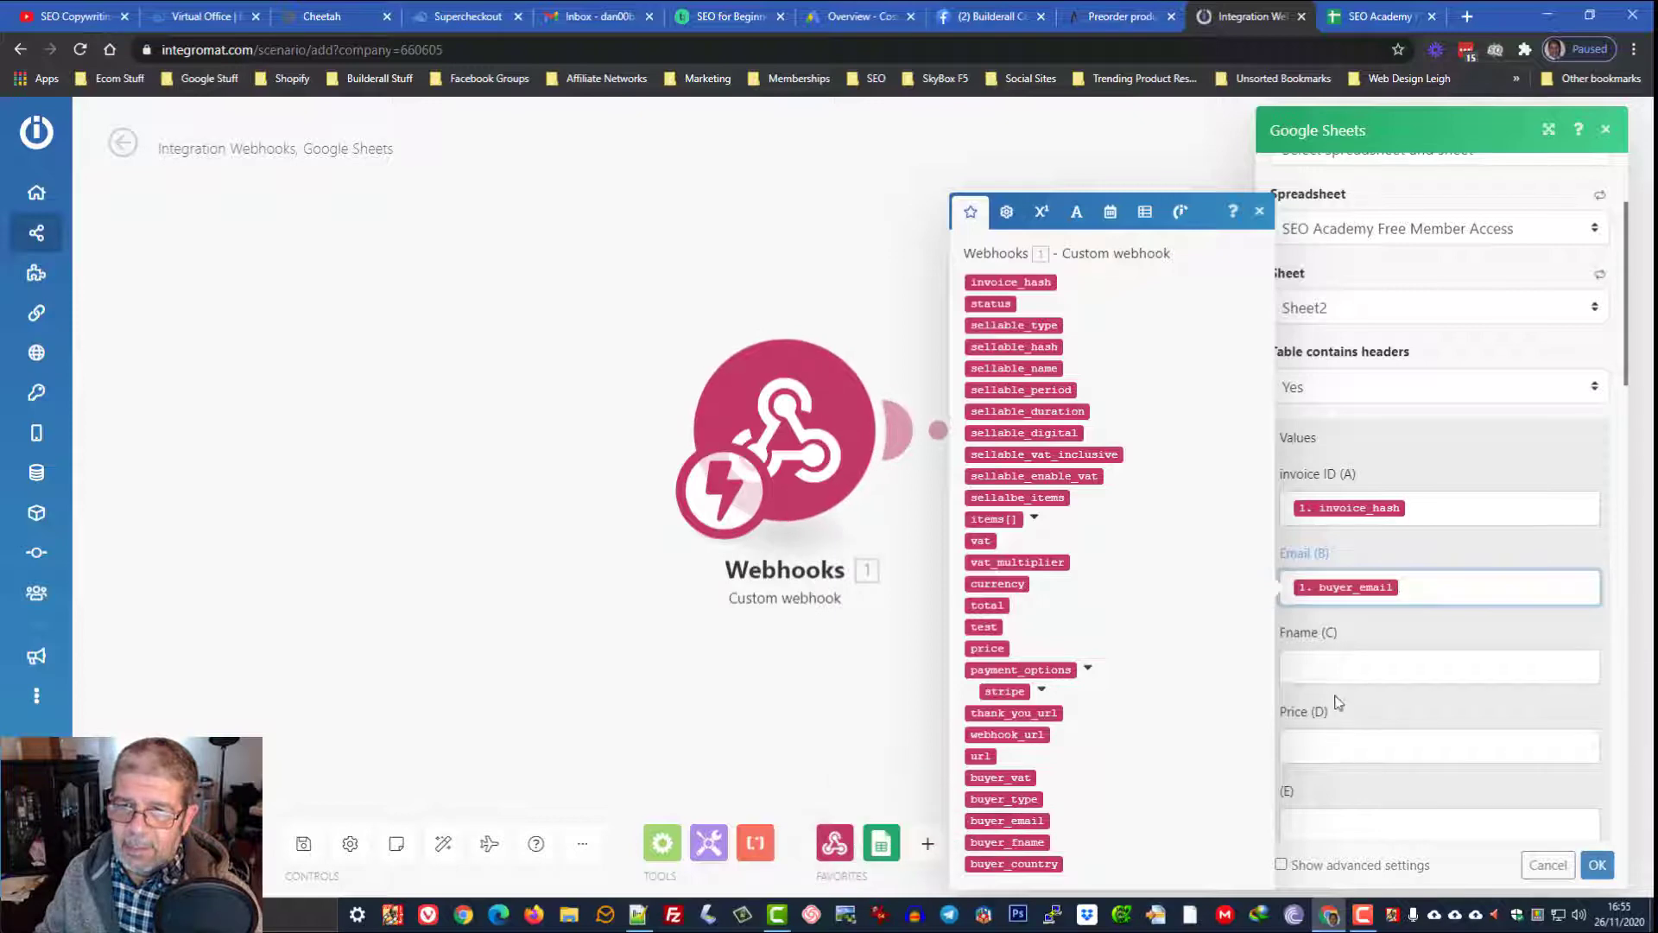
# Map the webhook's buyer_fname to the Fname column (C) and price to the Price column (D)
pyautogui.click(1319, 672)
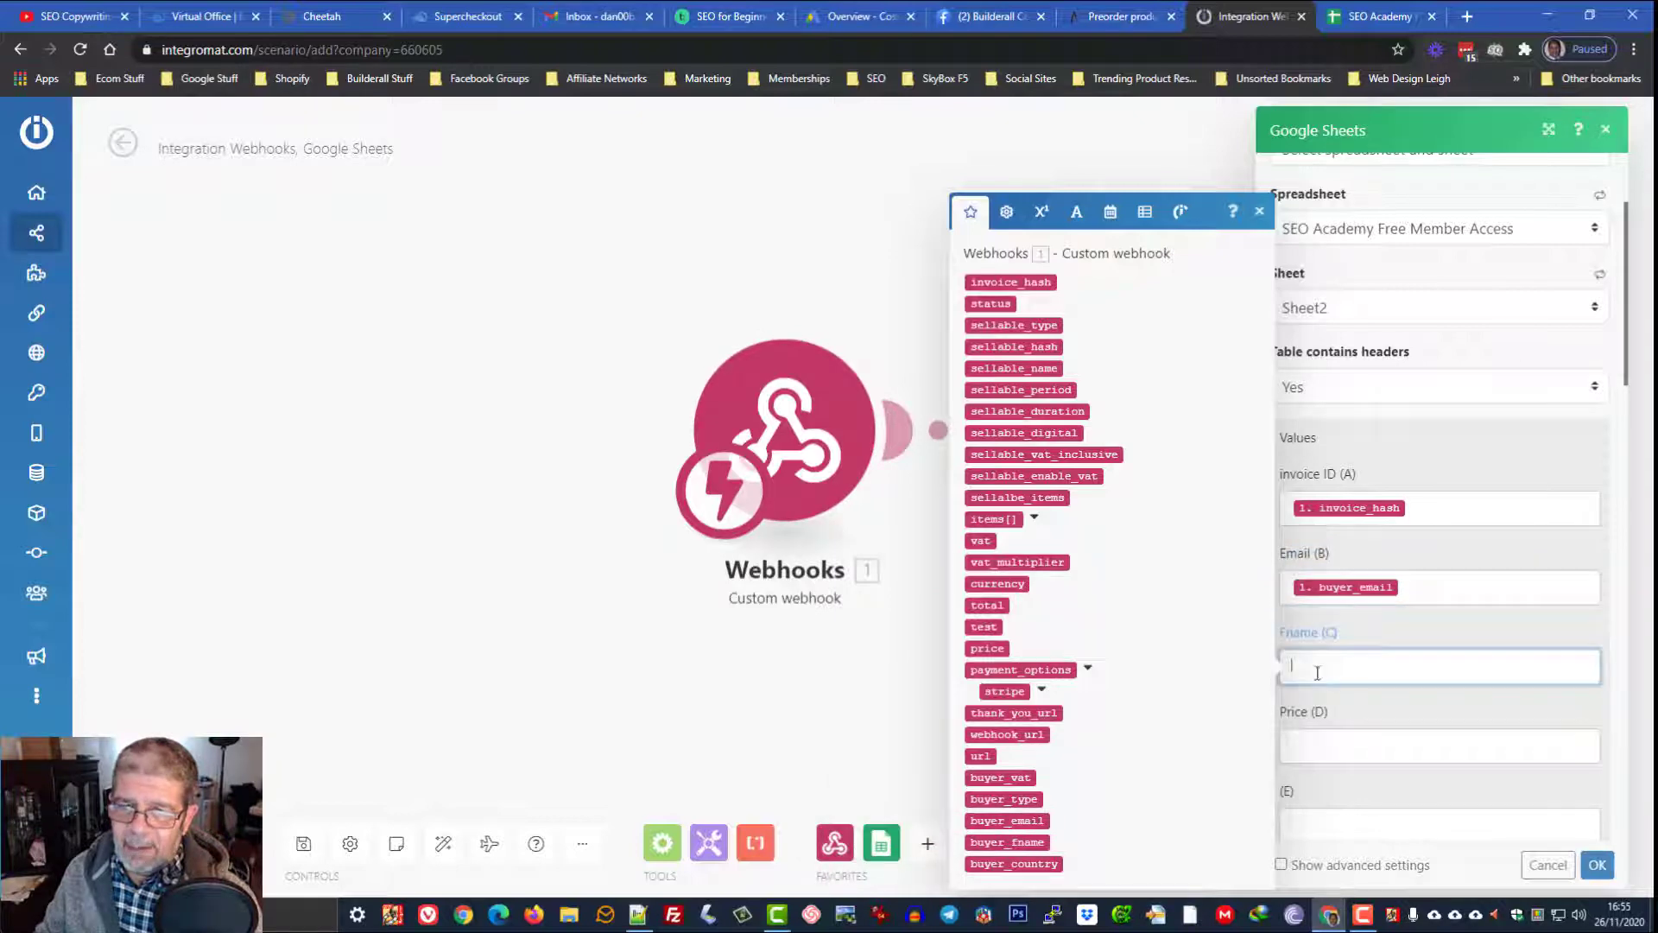
pyautogui.click(1028, 842)
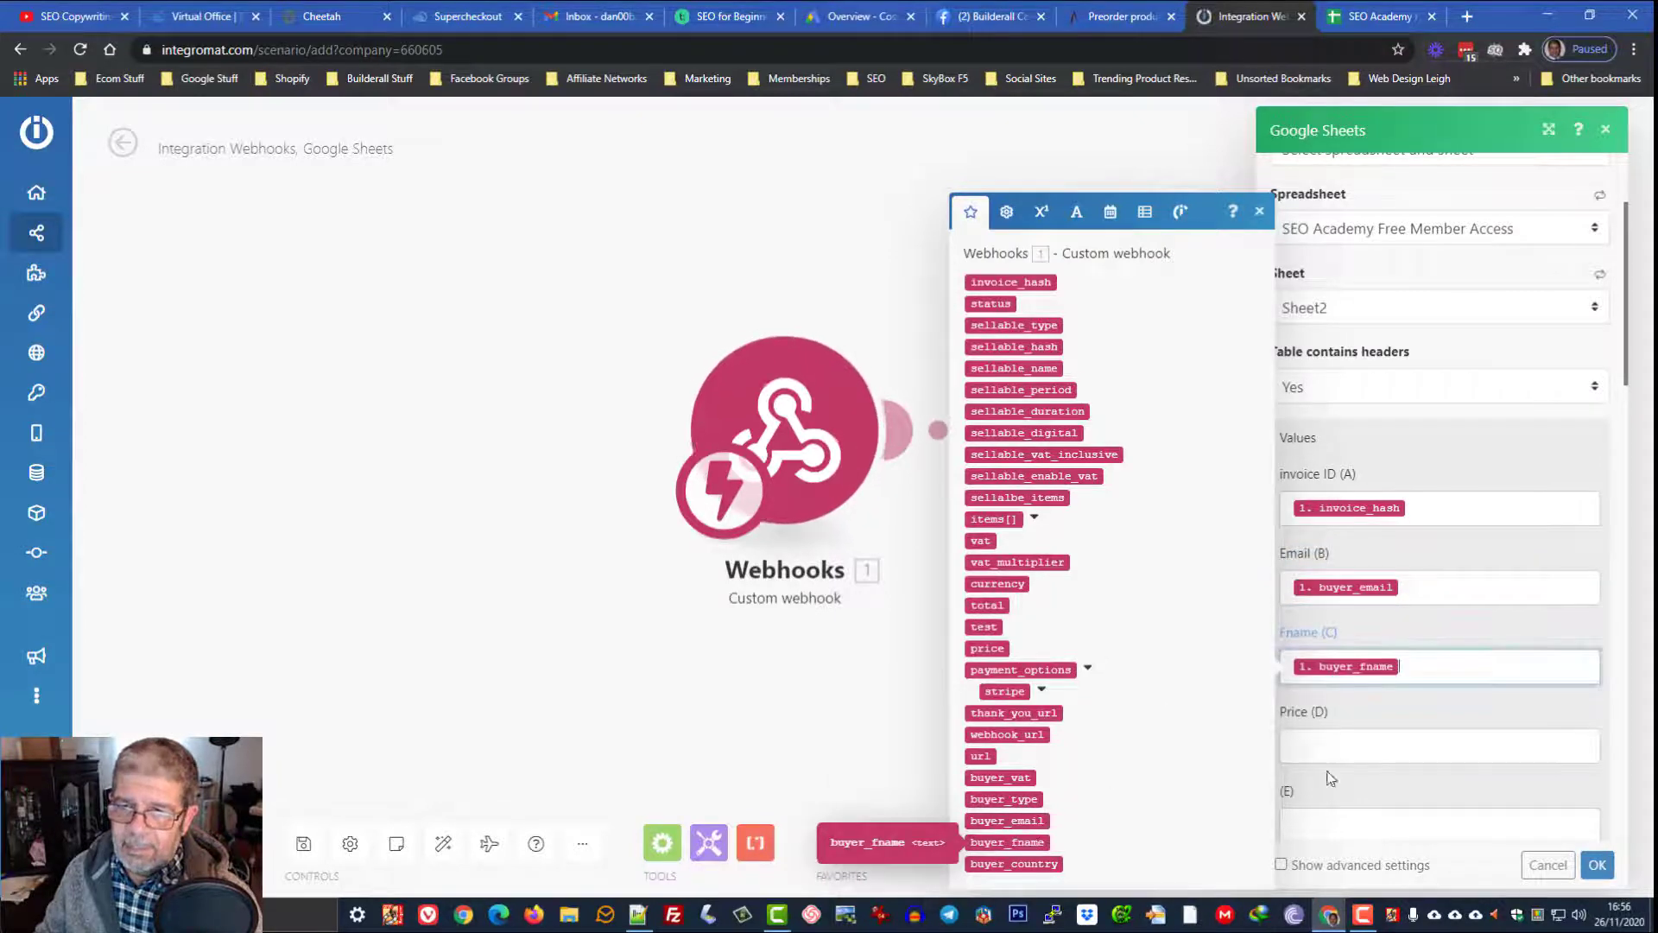
pyautogui.click(1315, 749)
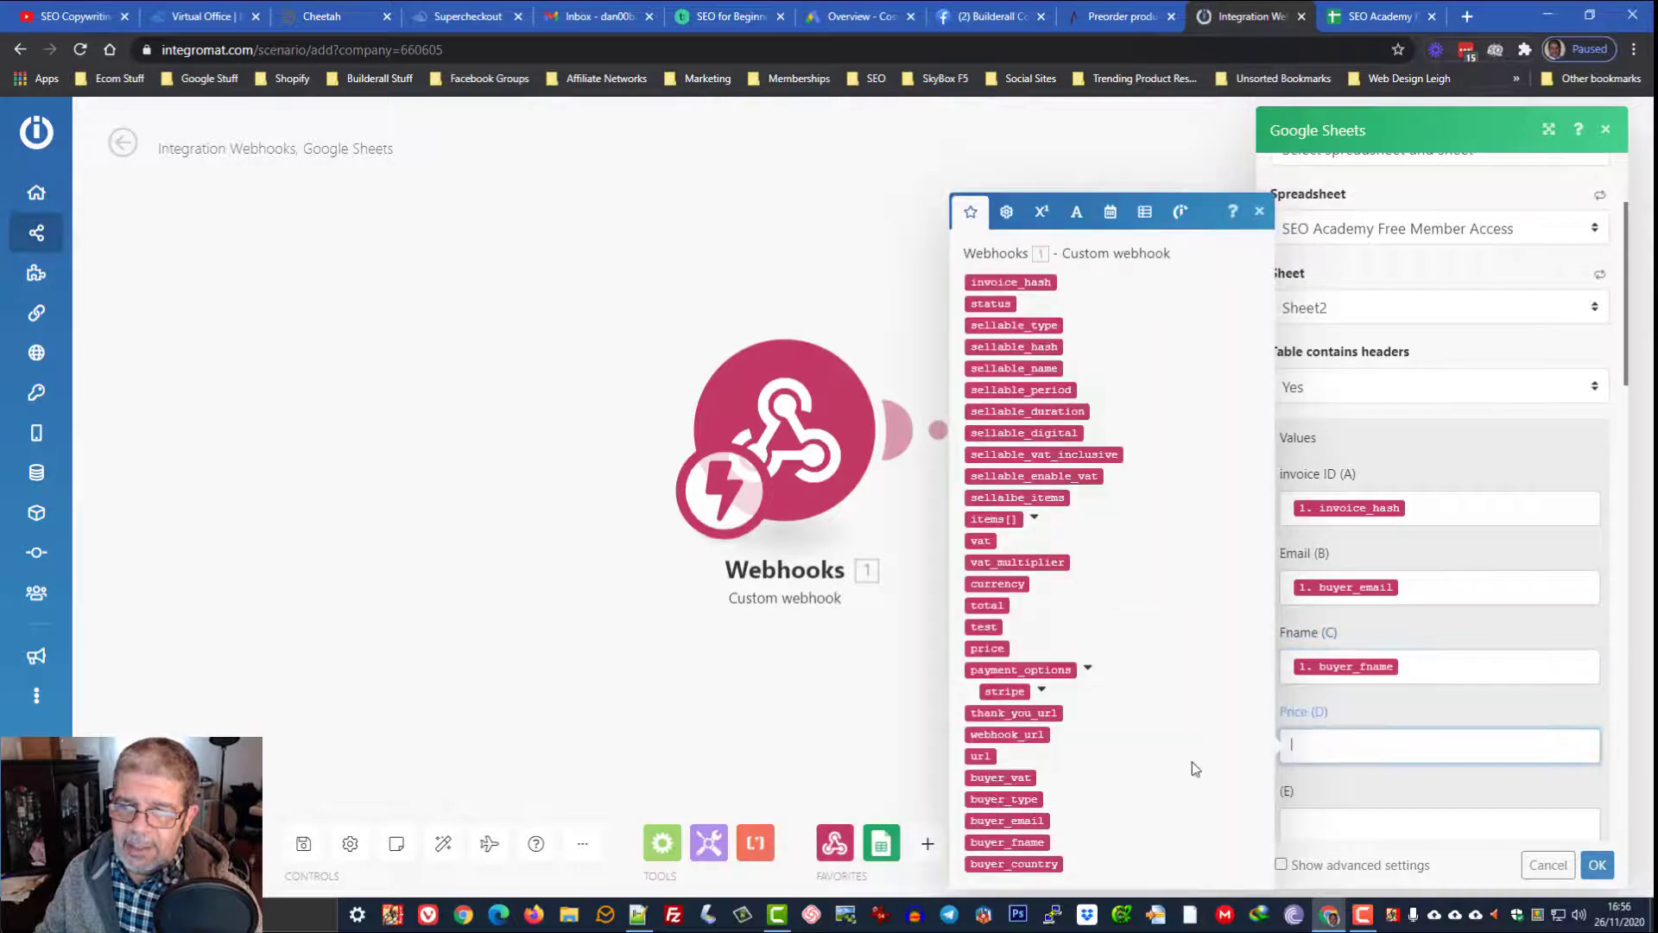
pyautogui.click(986, 648)
# Map the webhook's Stripe client_id from payment_options to column E and sellable_name to column F
pyautogui.scroll(-1, 1362, 778)
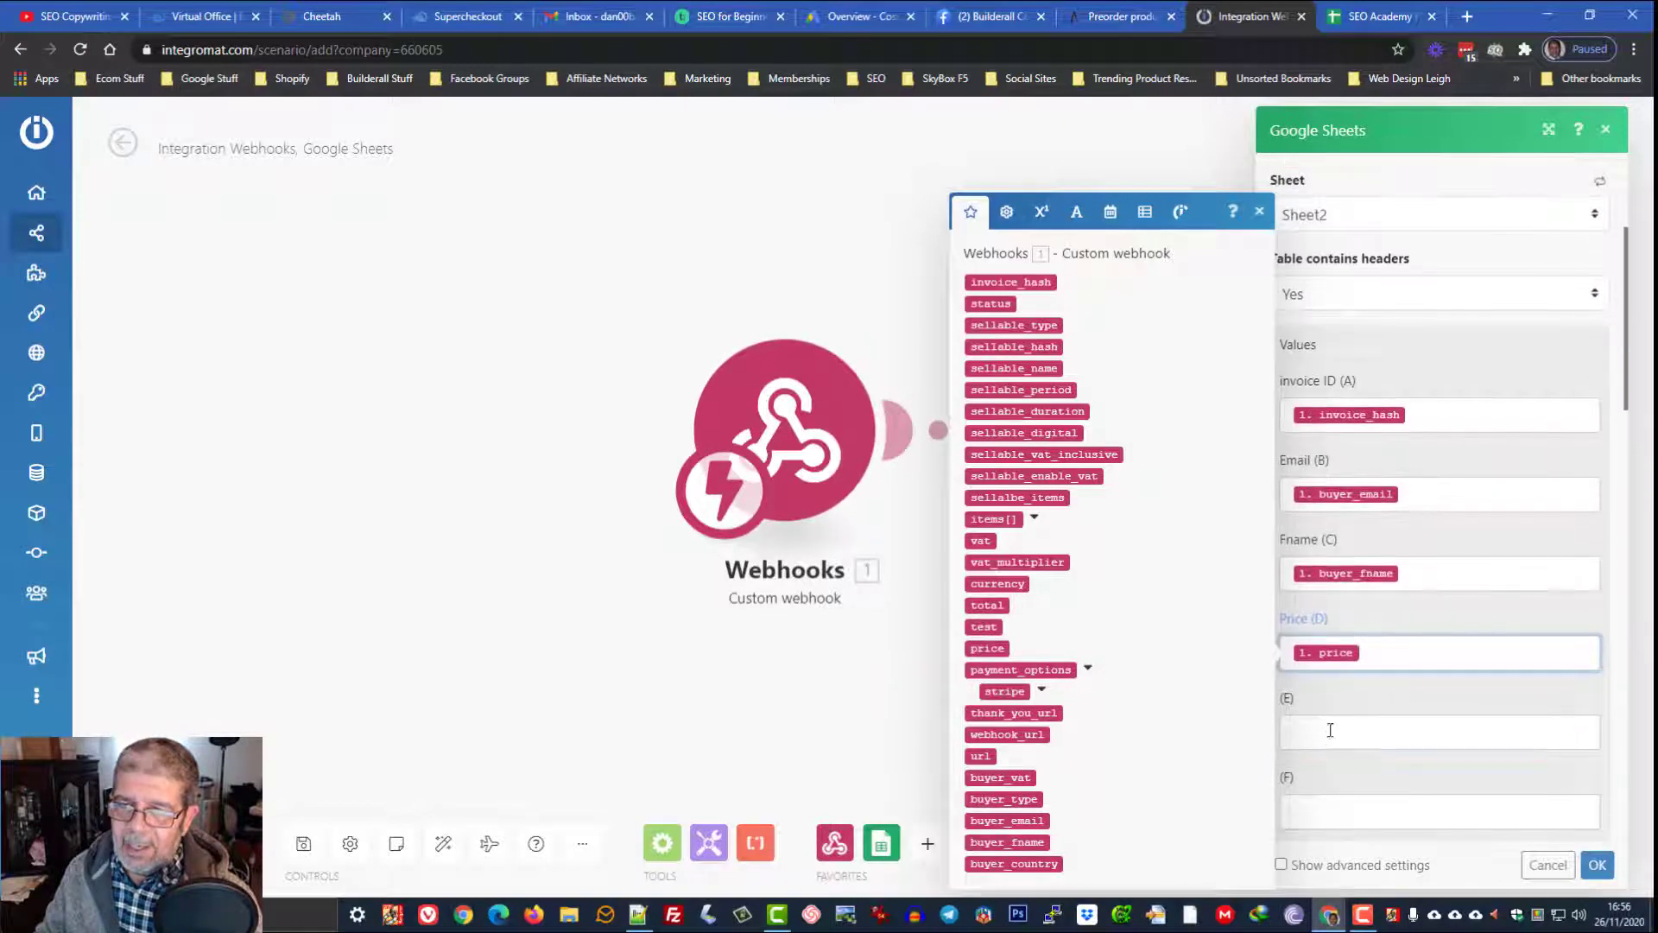
pyautogui.click(1330, 730)
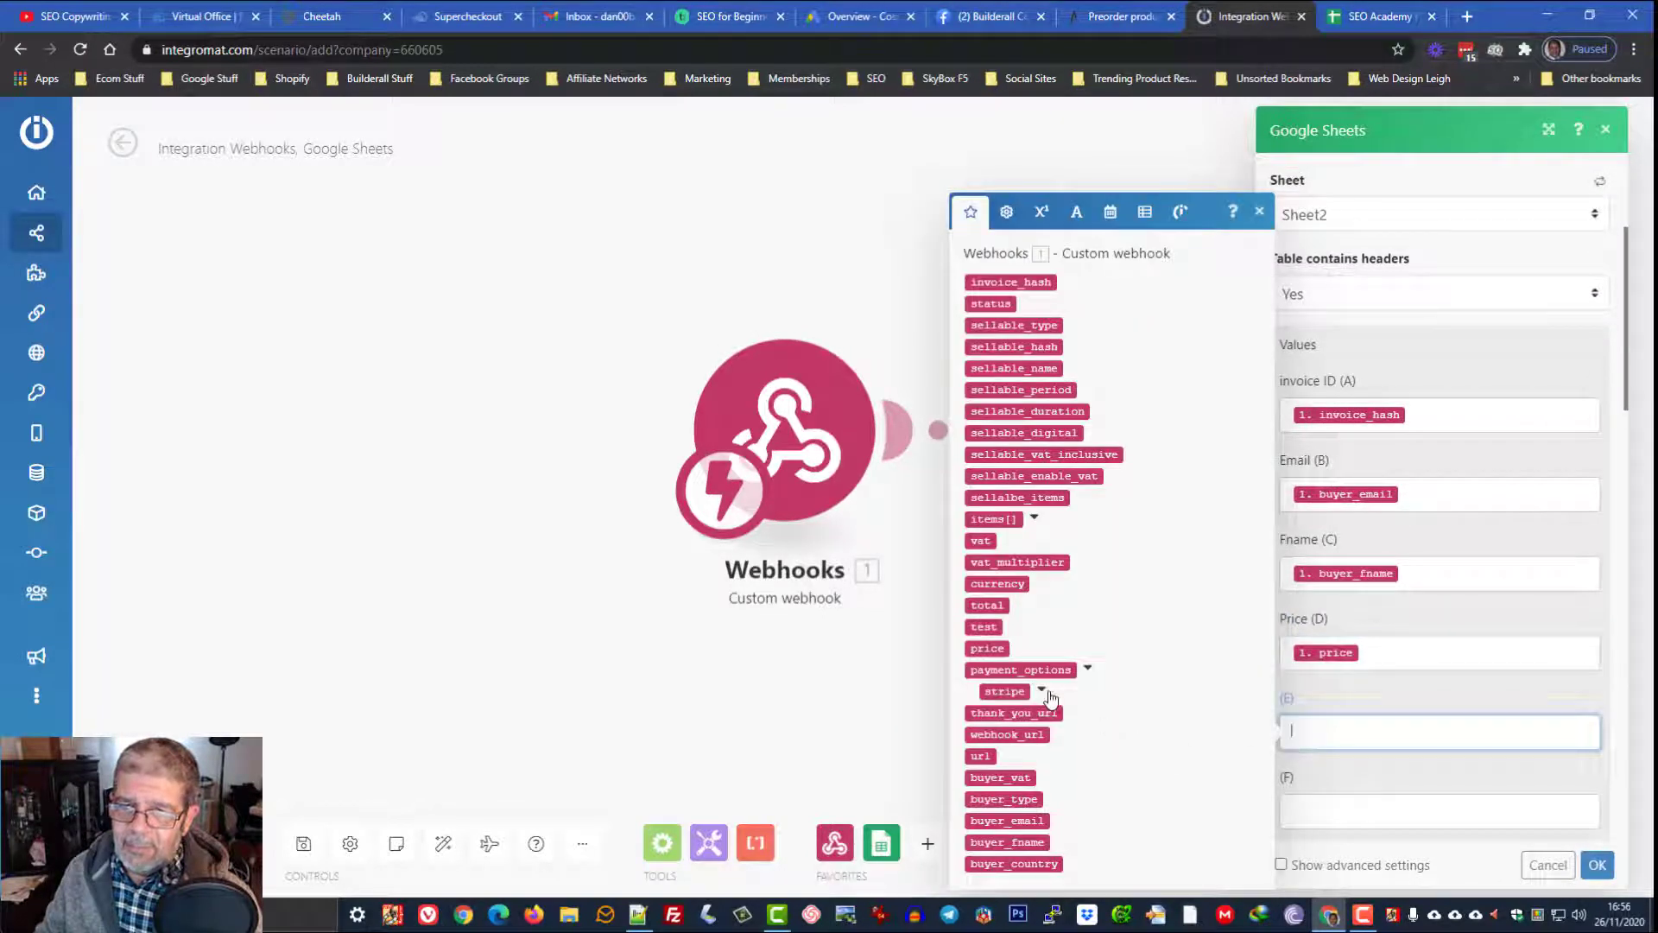
pyautogui.click(1041, 689)
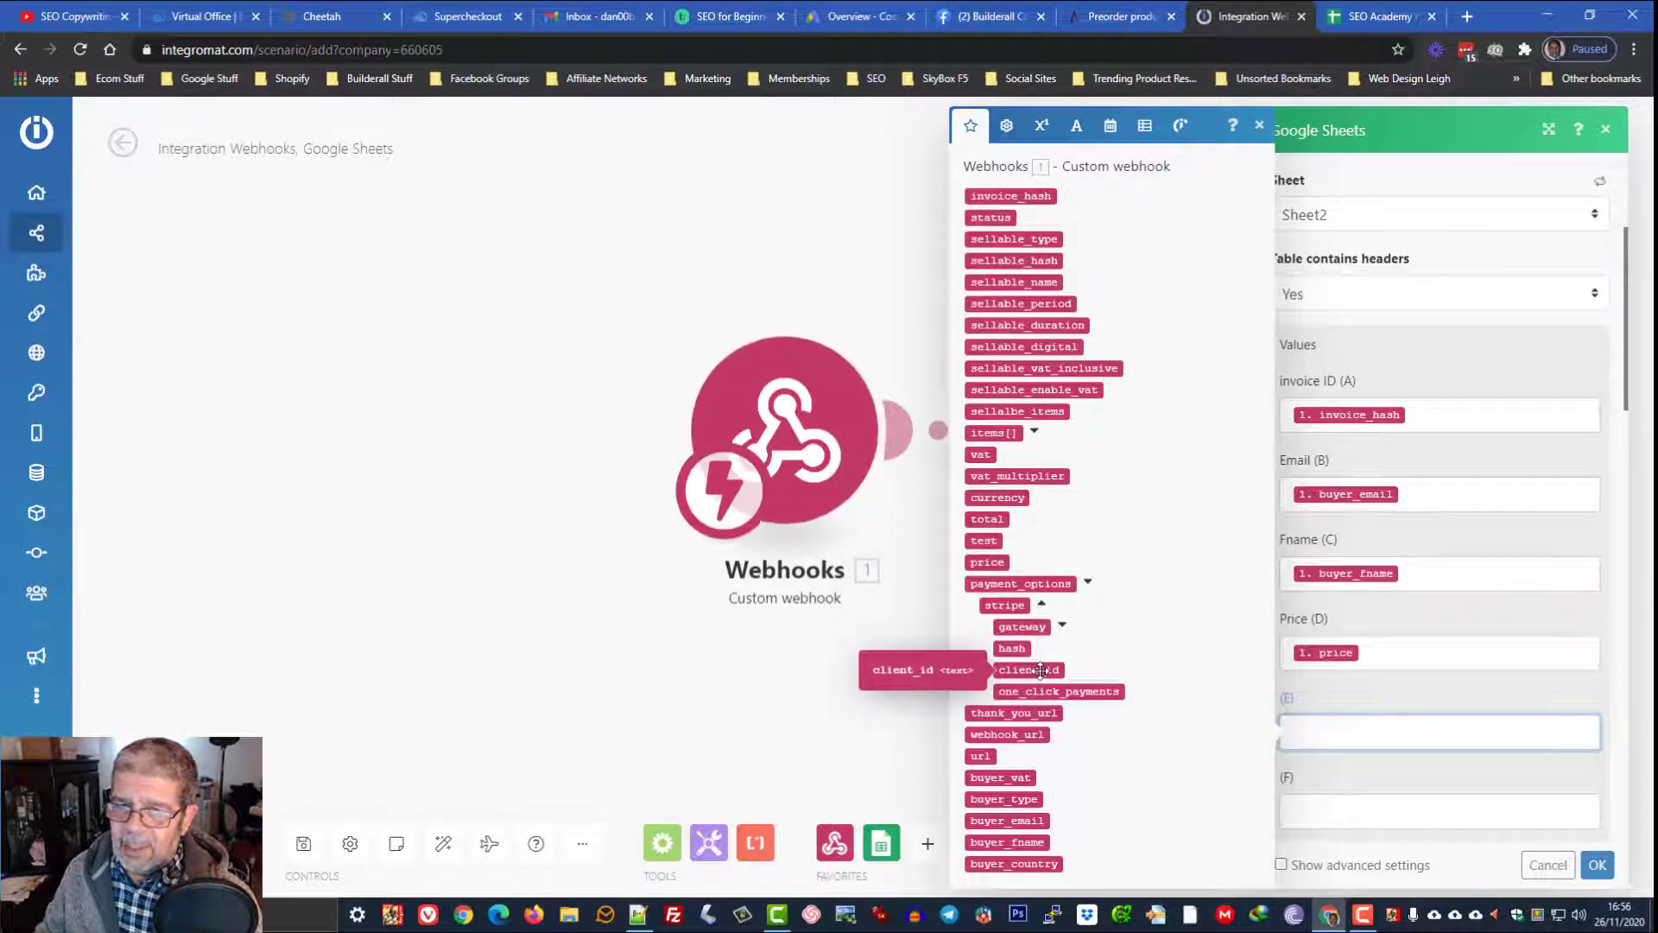
pyautogui.click(1041, 670)
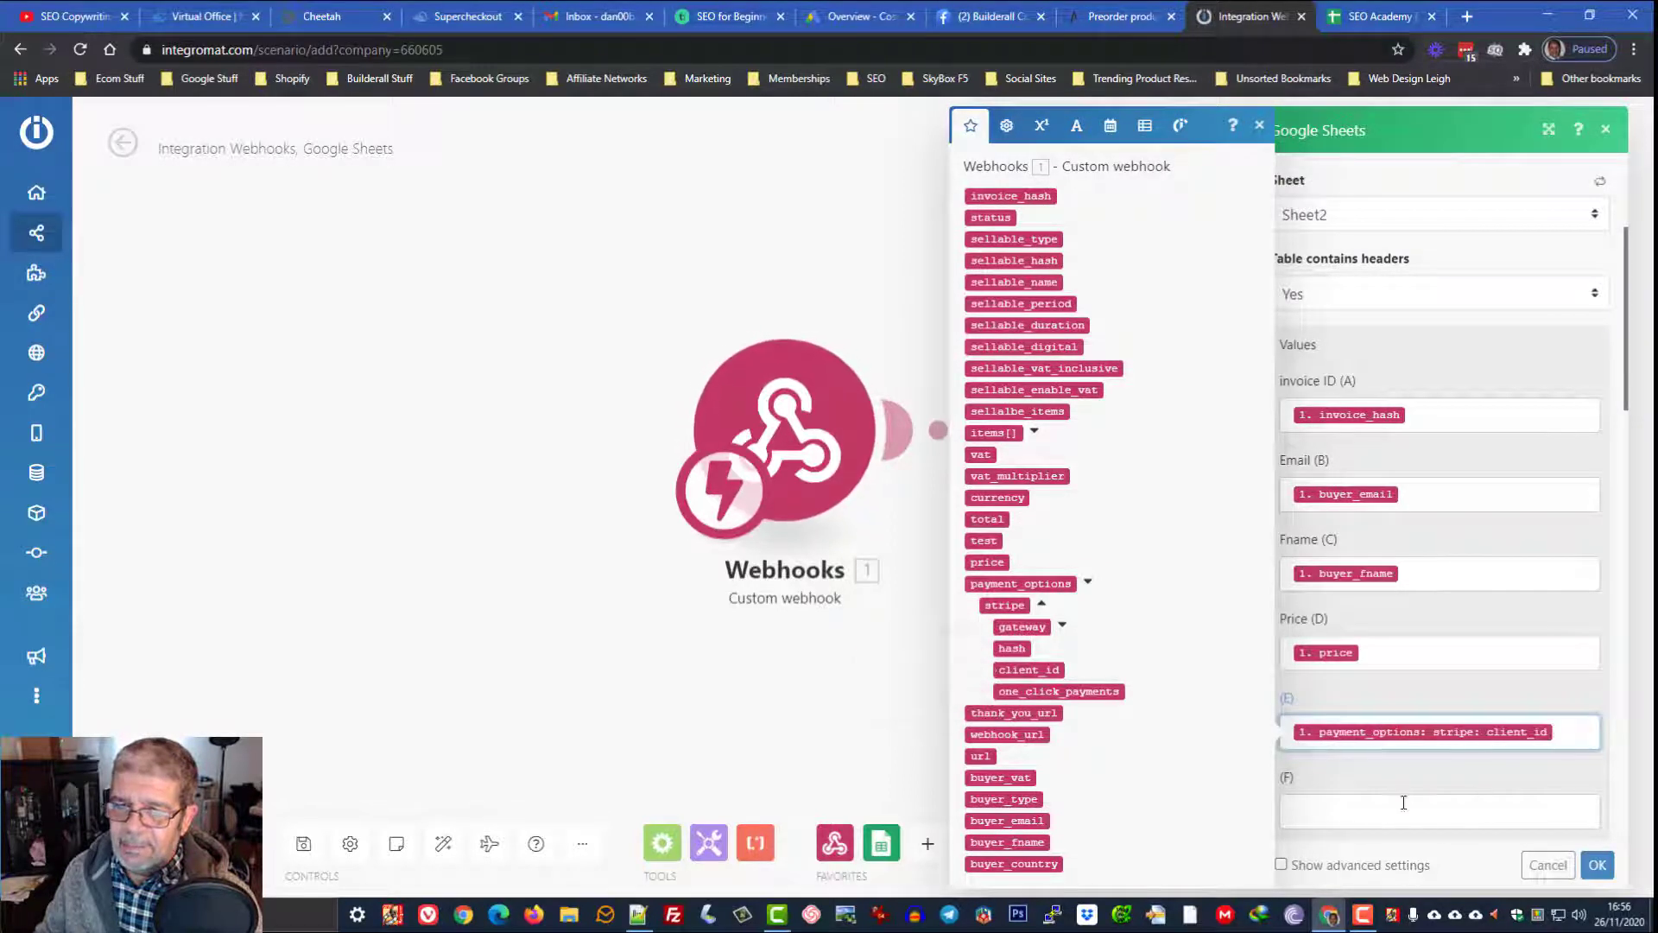
pyautogui.click(1063, 628)
pyautogui.scroll(-1, 1075, 669)
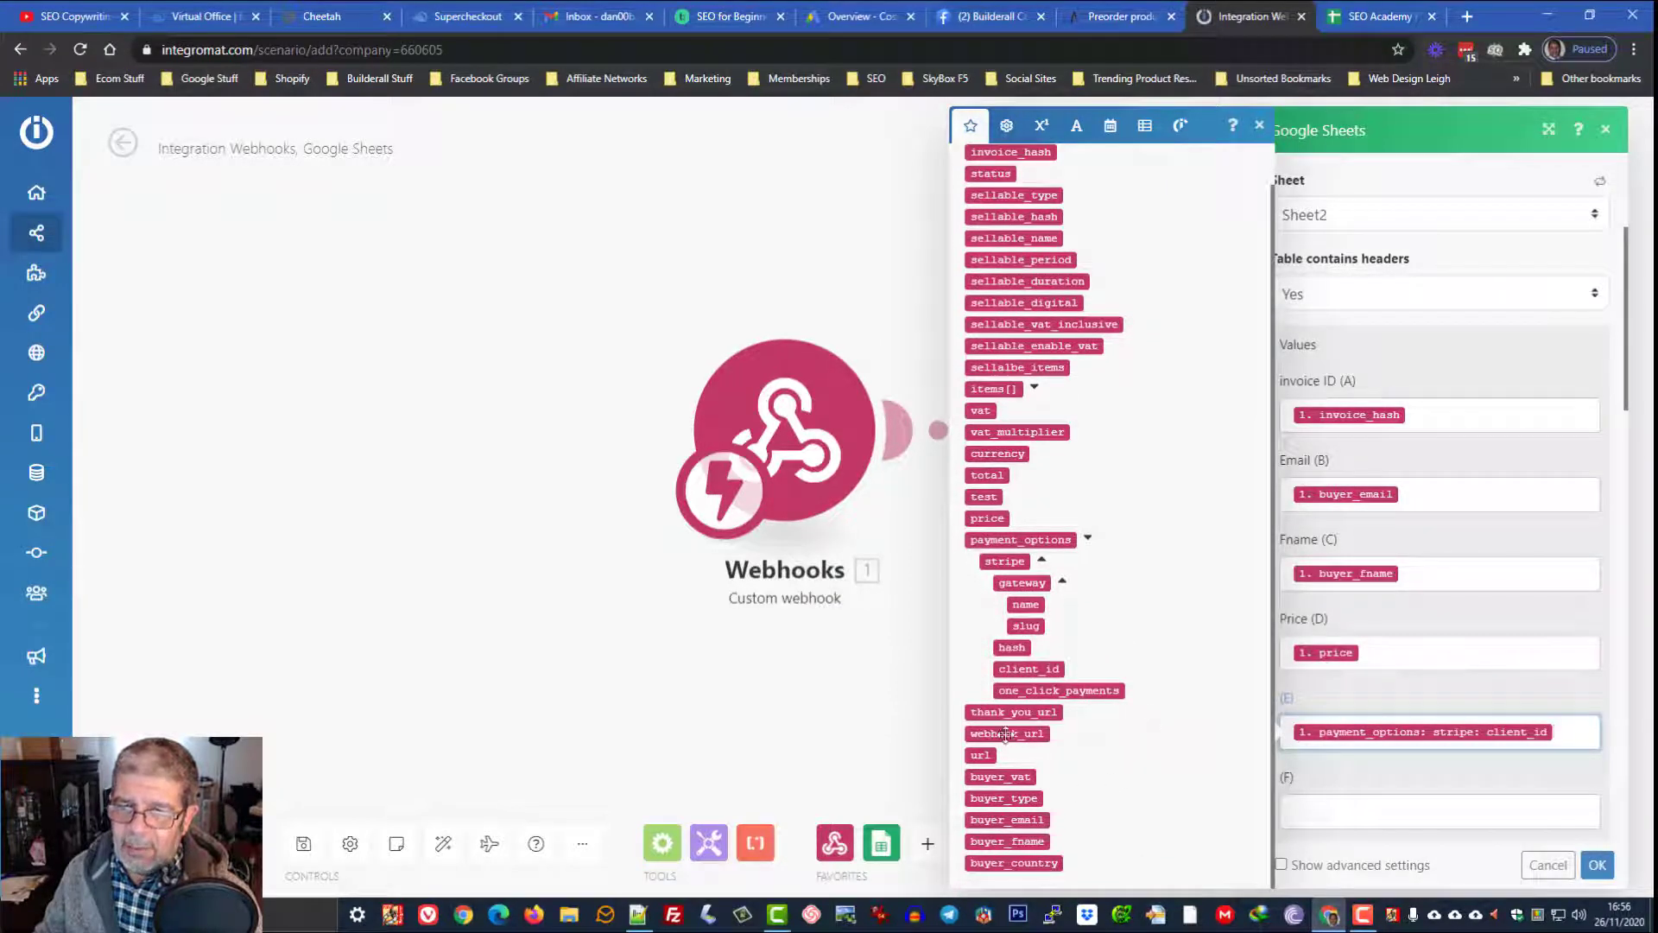
pyautogui.scroll(1, 1145, 561)
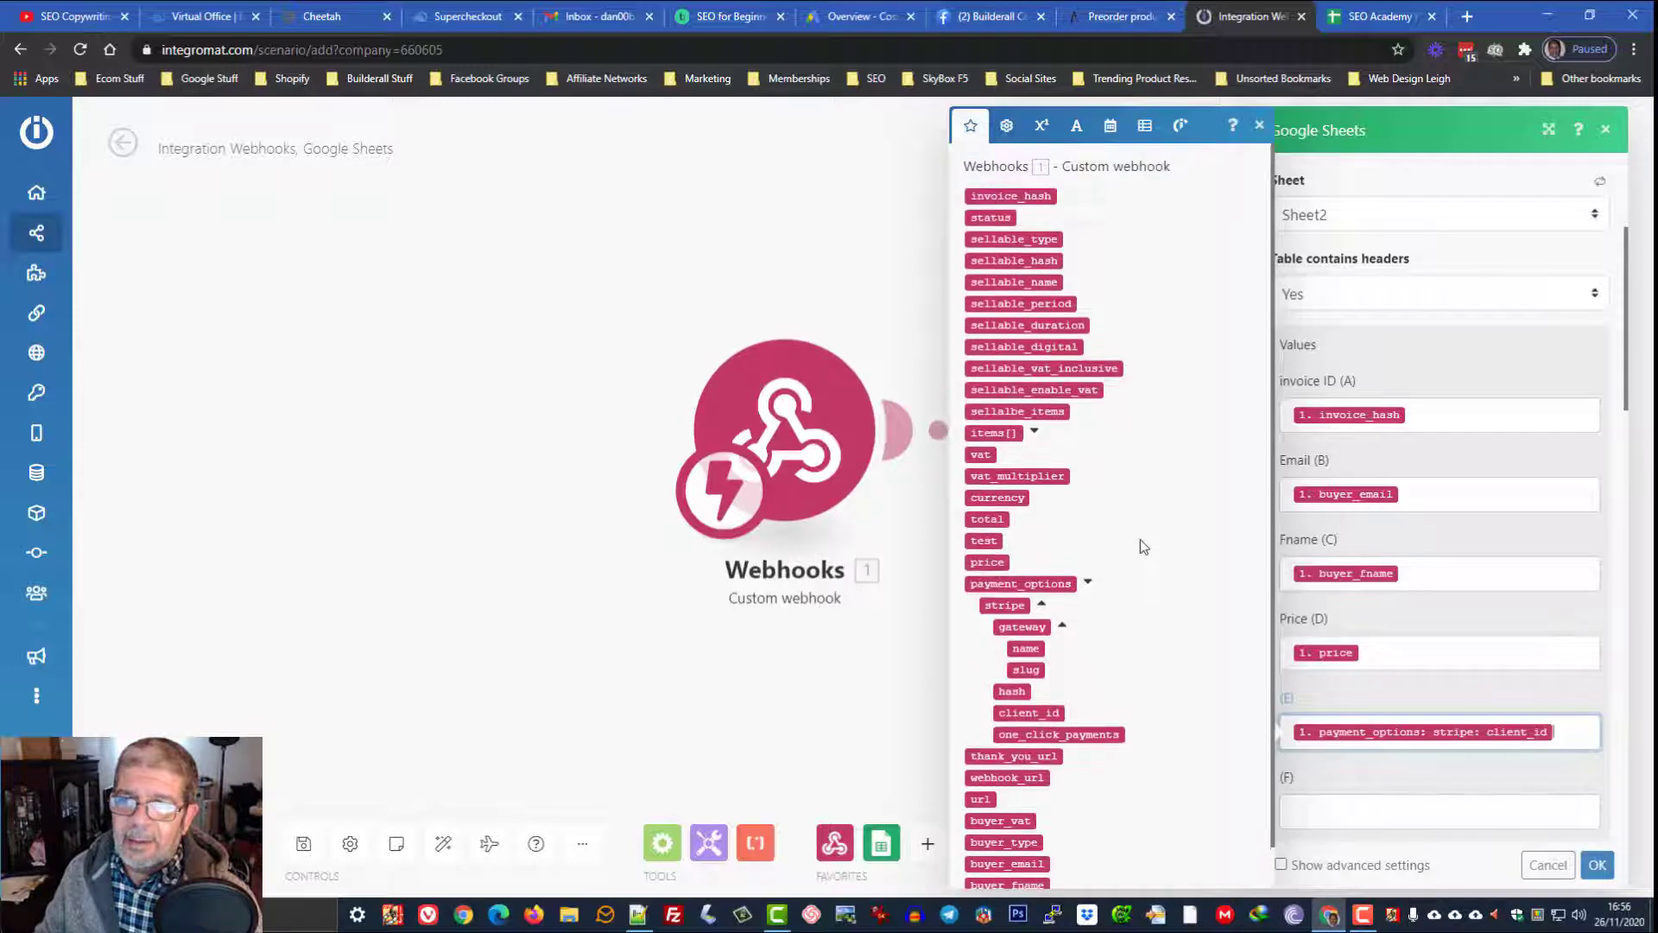
pyautogui.click(1326, 804)
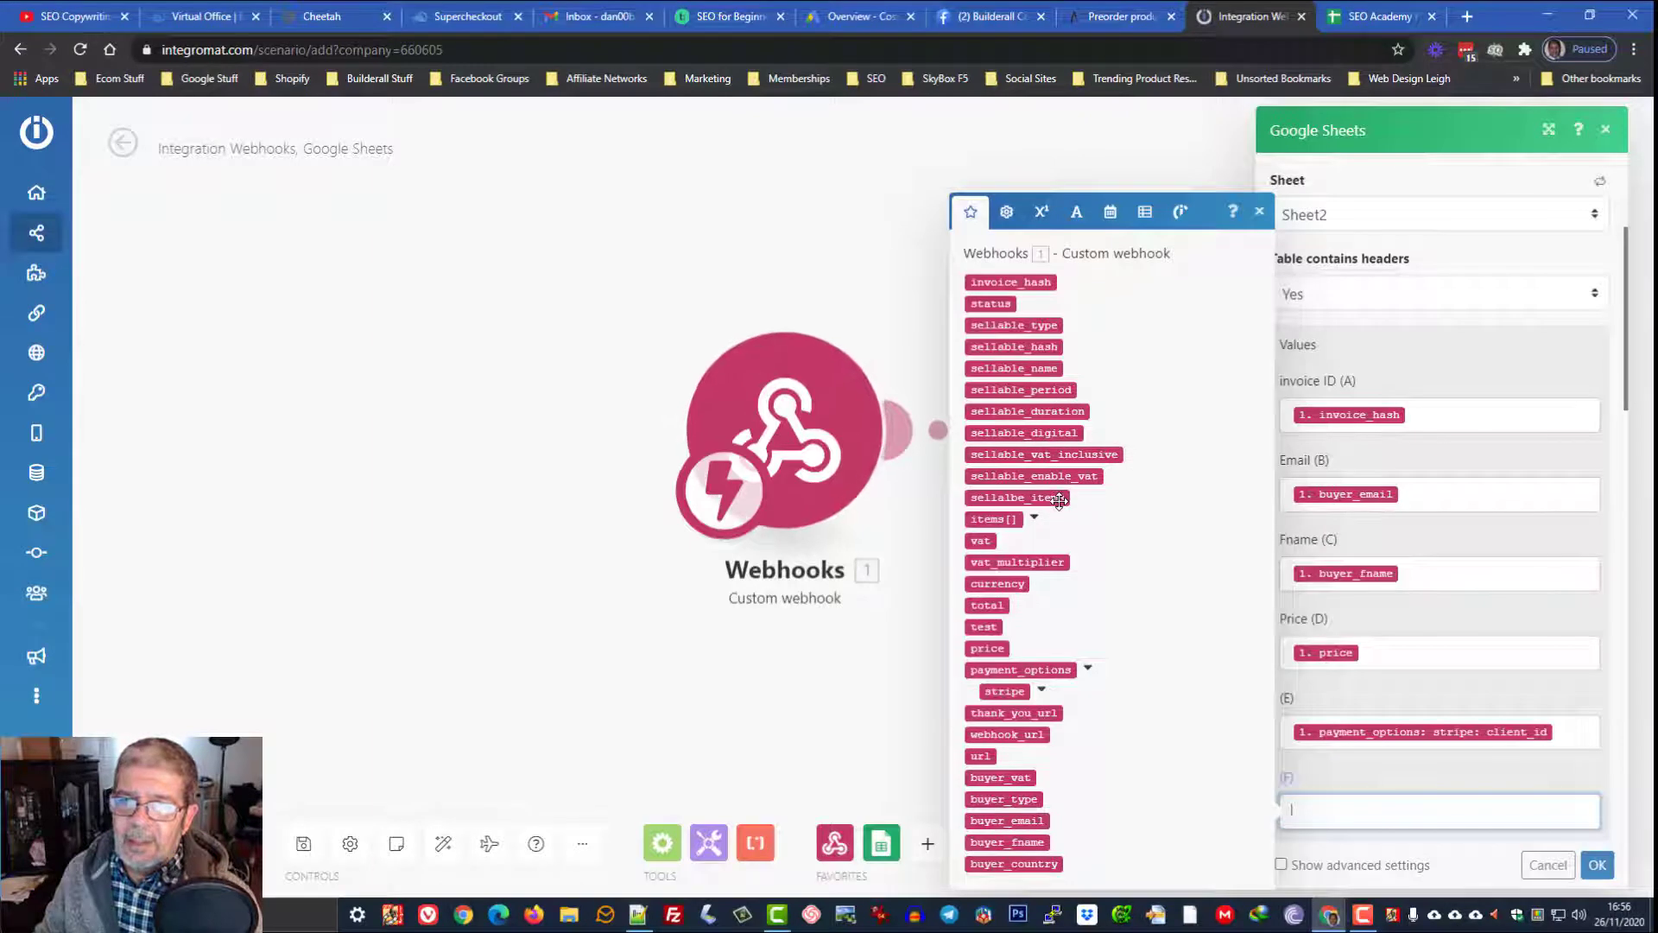
pyautogui.click(1047, 369)
# Accept the Google Sheets module settings with the remaining columns left empty and run the scenario once
pyautogui.scroll(-3, 1417, 685)
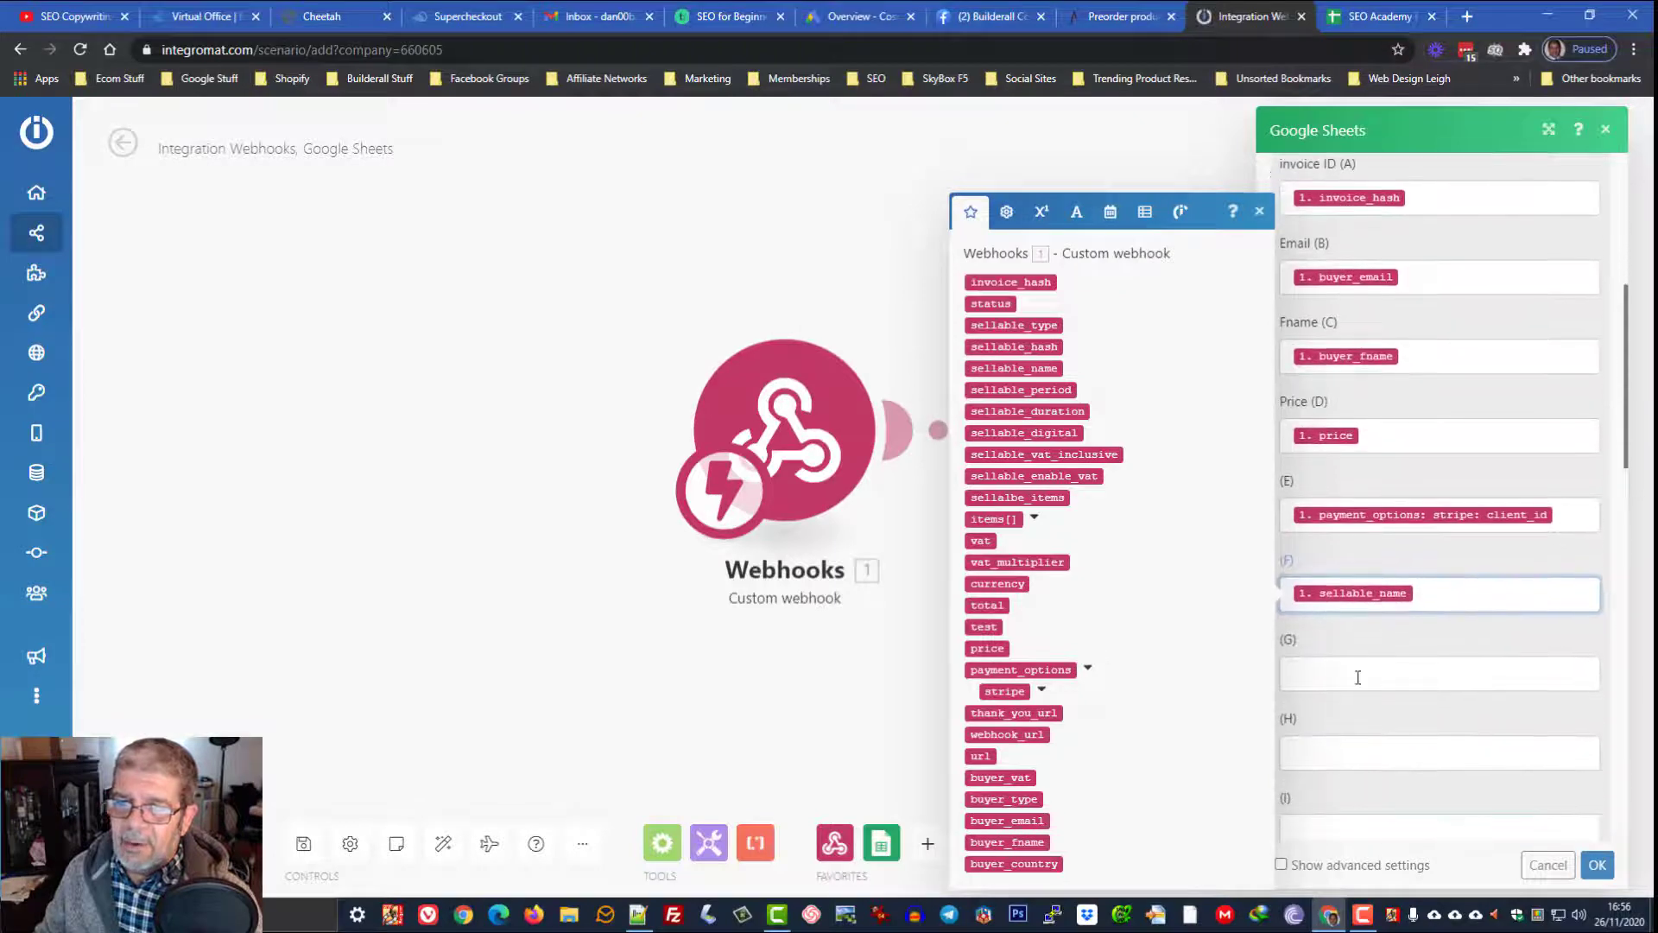
pyautogui.click(1358, 678)
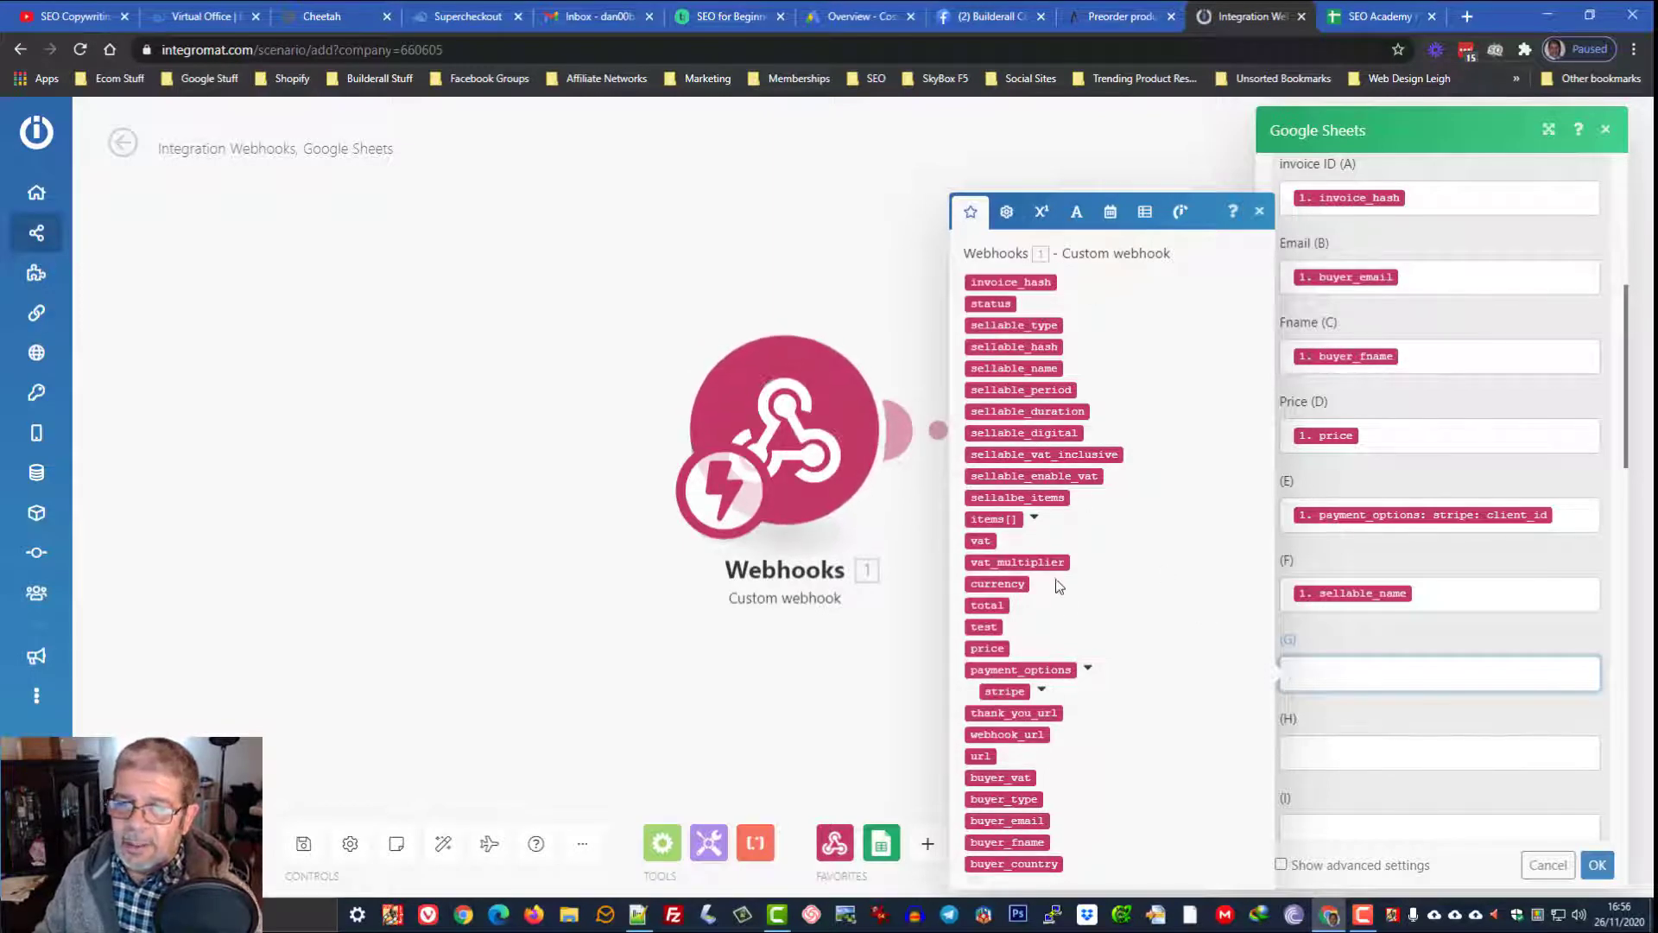
pyautogui.scroll(-2, 1361, 772)
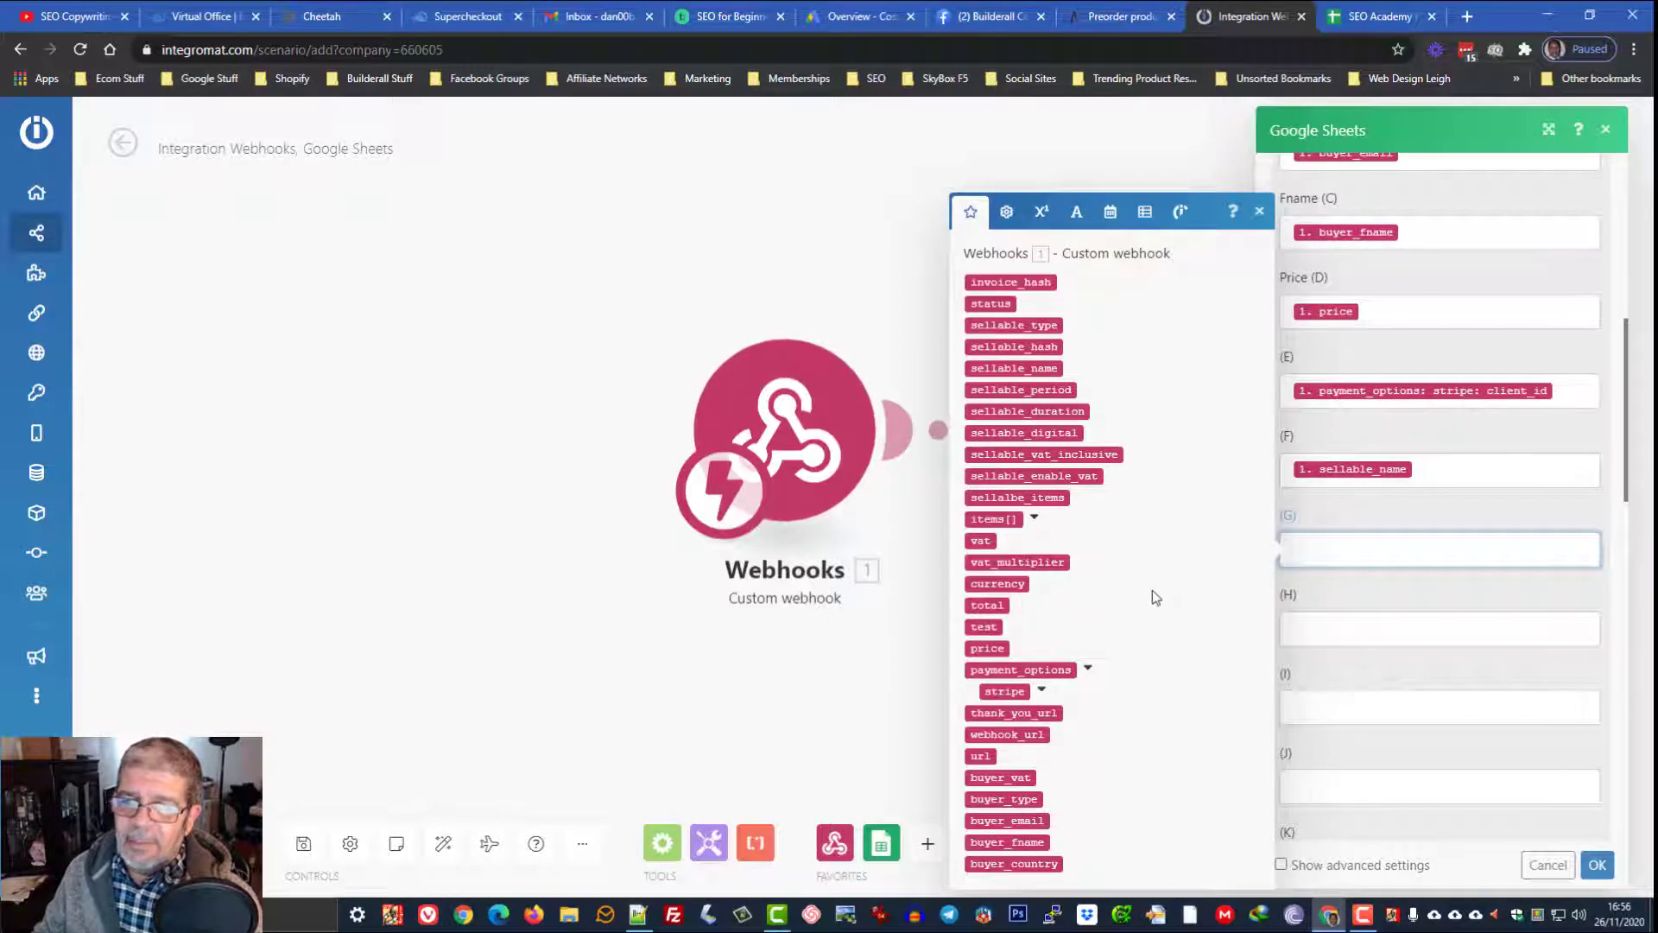
pyautogui.click(1597, 866)
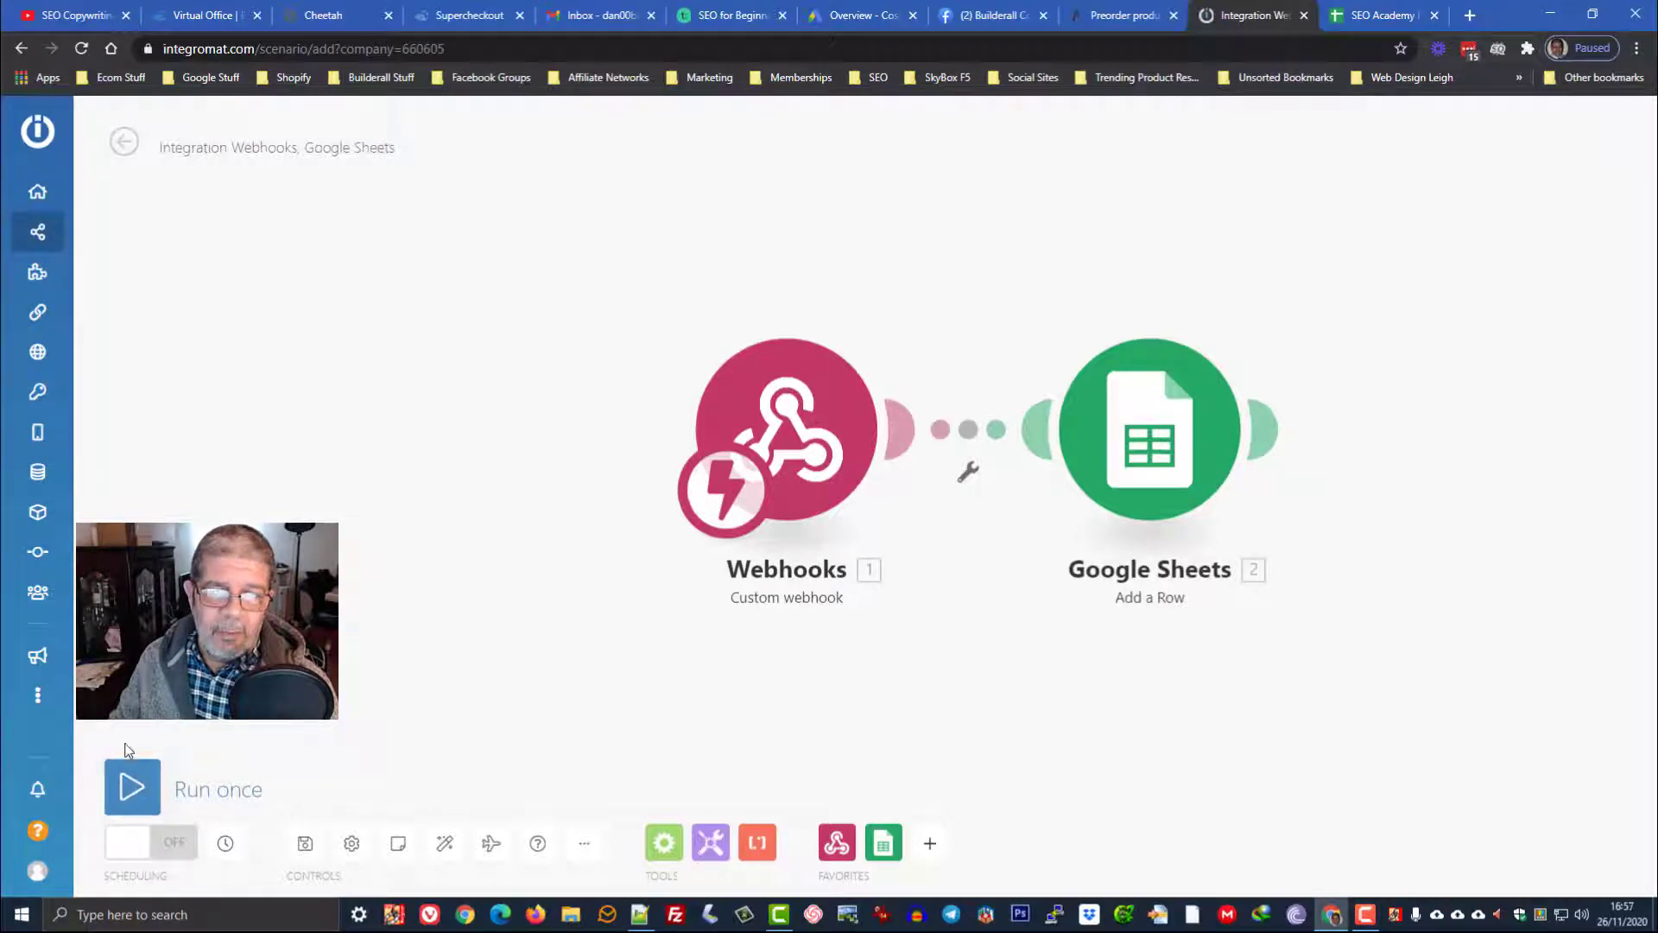
pyautogui.click(132, 786)
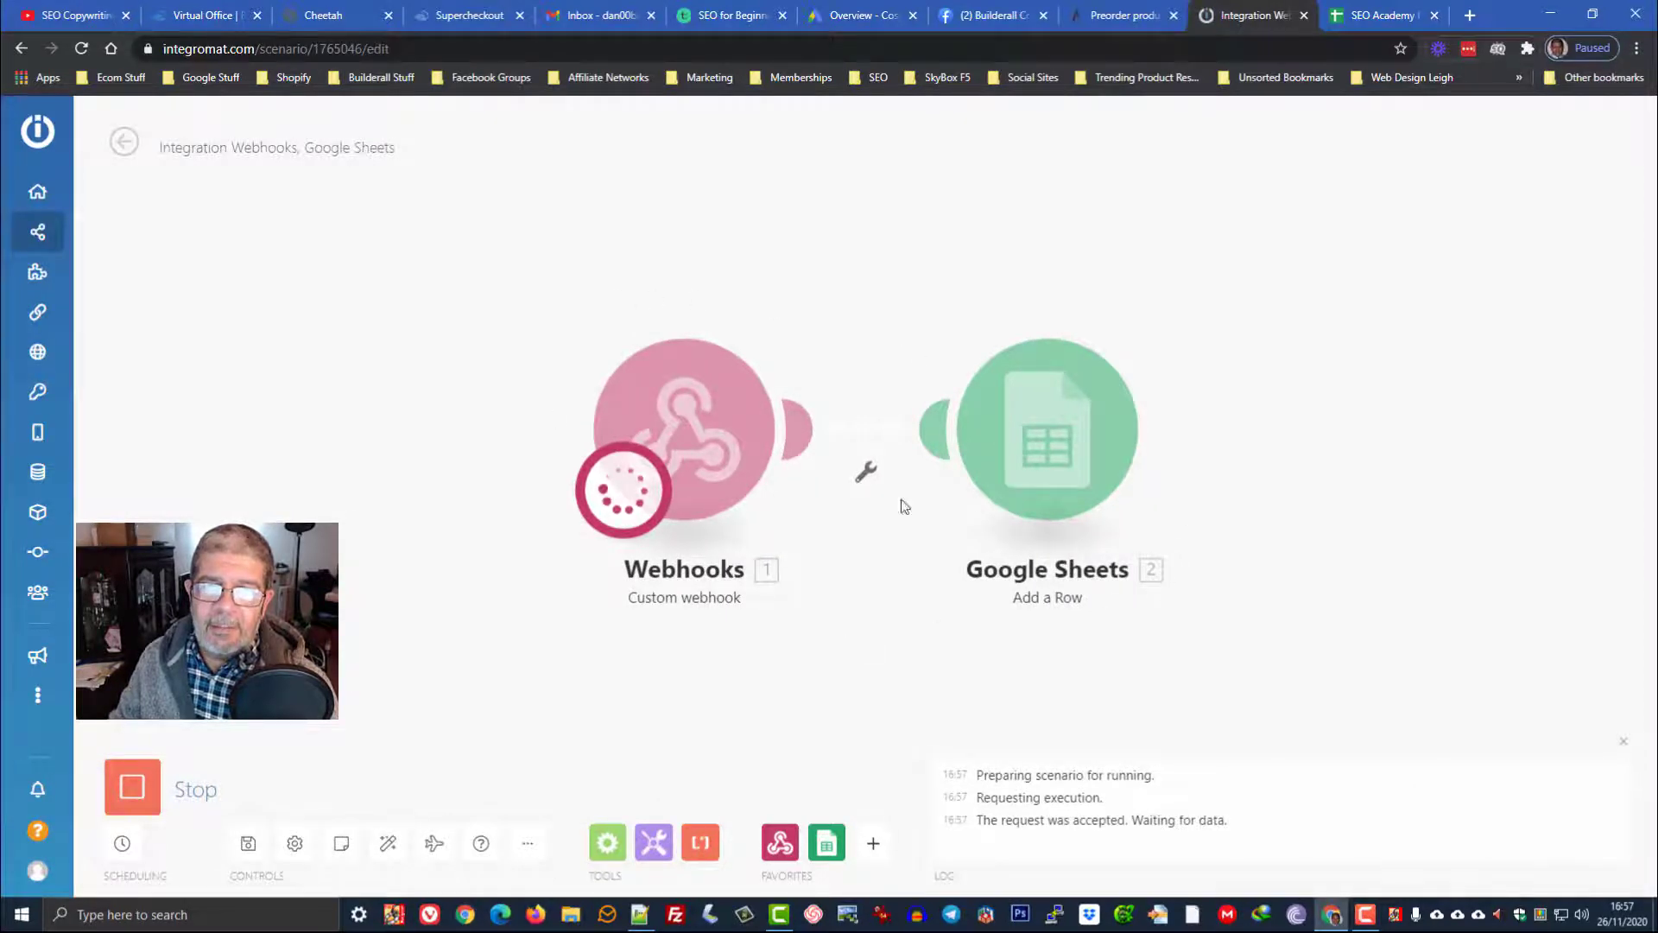
# Send the webhook's test payload from the product's integrations in Supercheckout and check the scenario's run log in Integromat
pyautogui.click(476, 24)
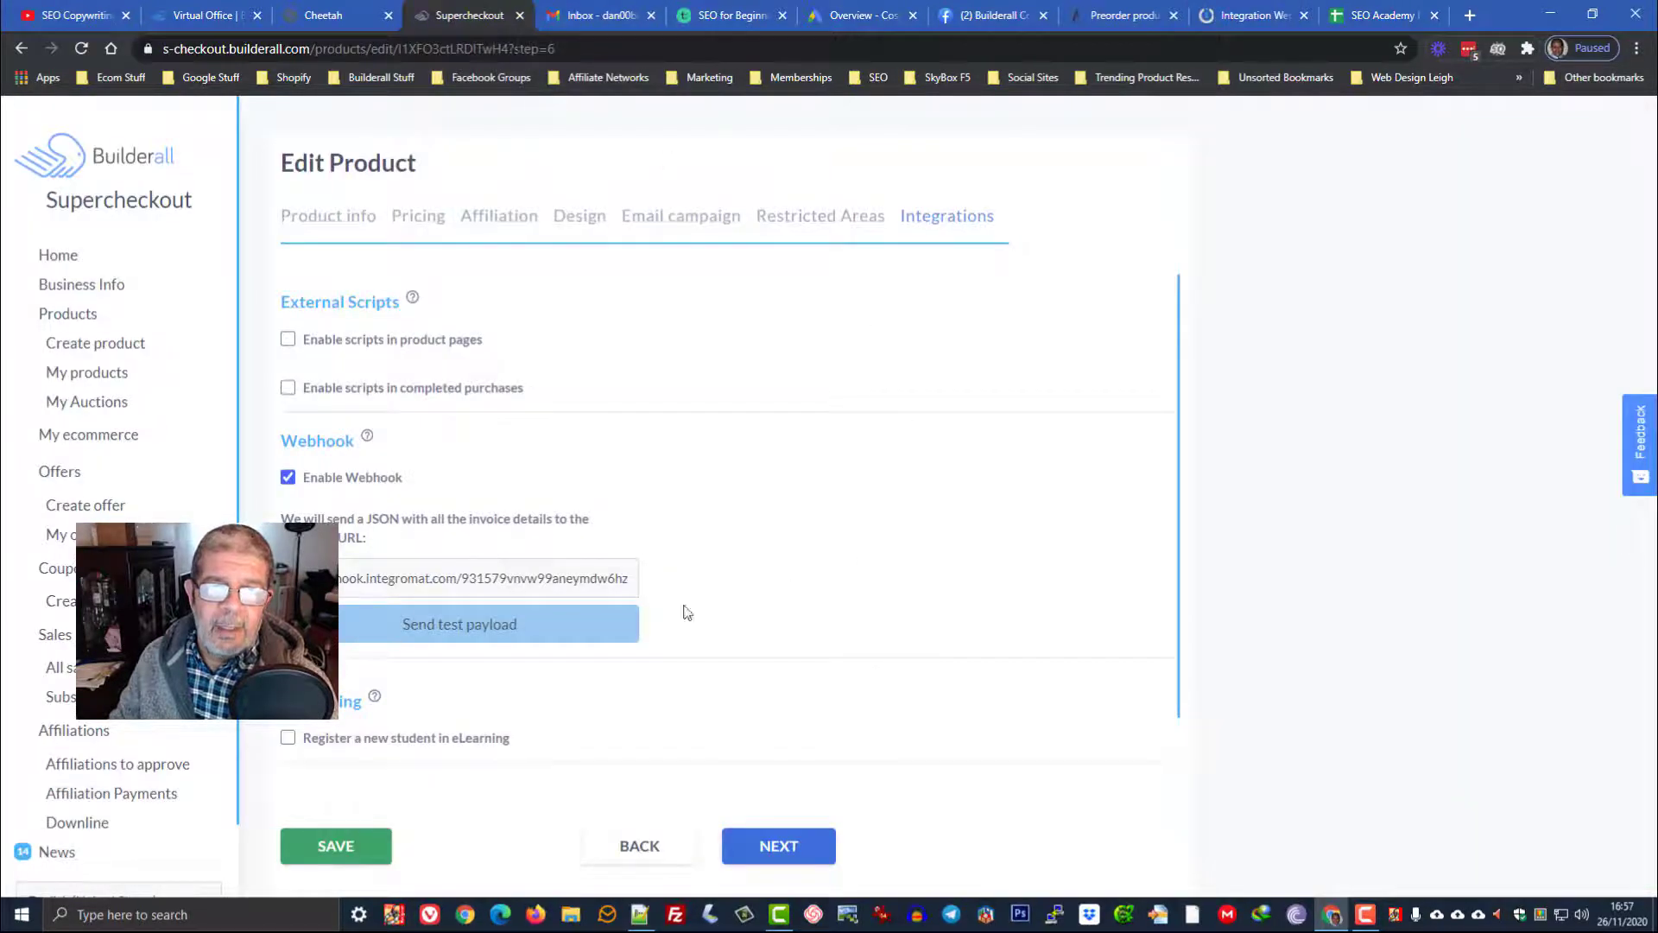
pyautogui.click(442, 627)
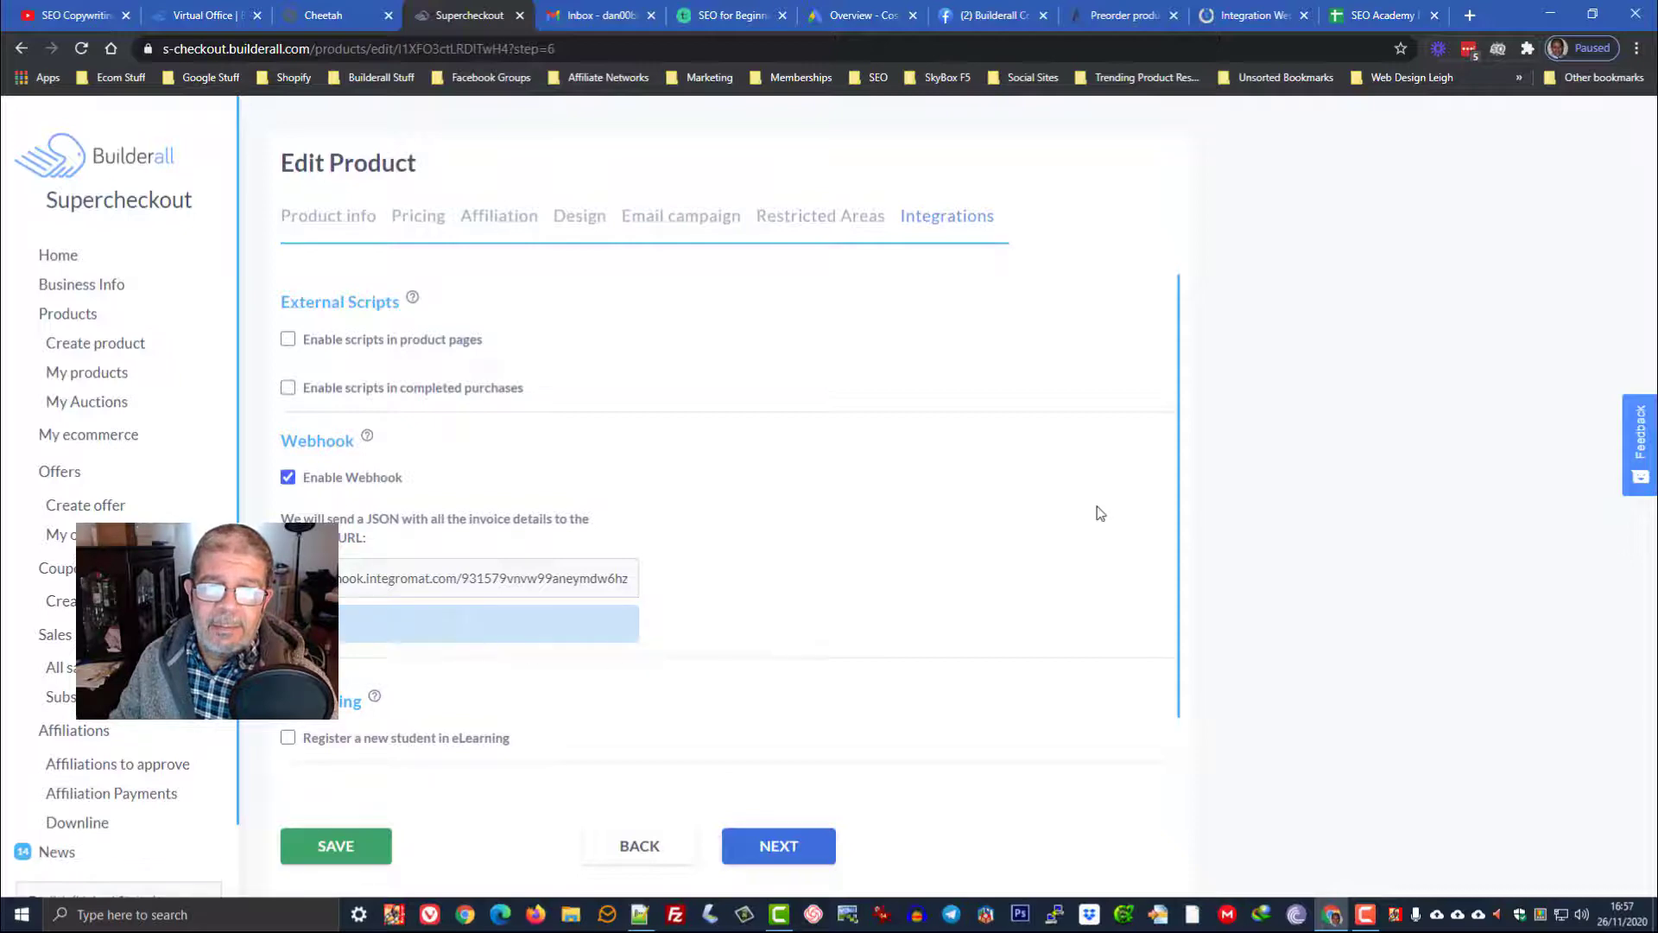
pyautogui.click(1256, 18)
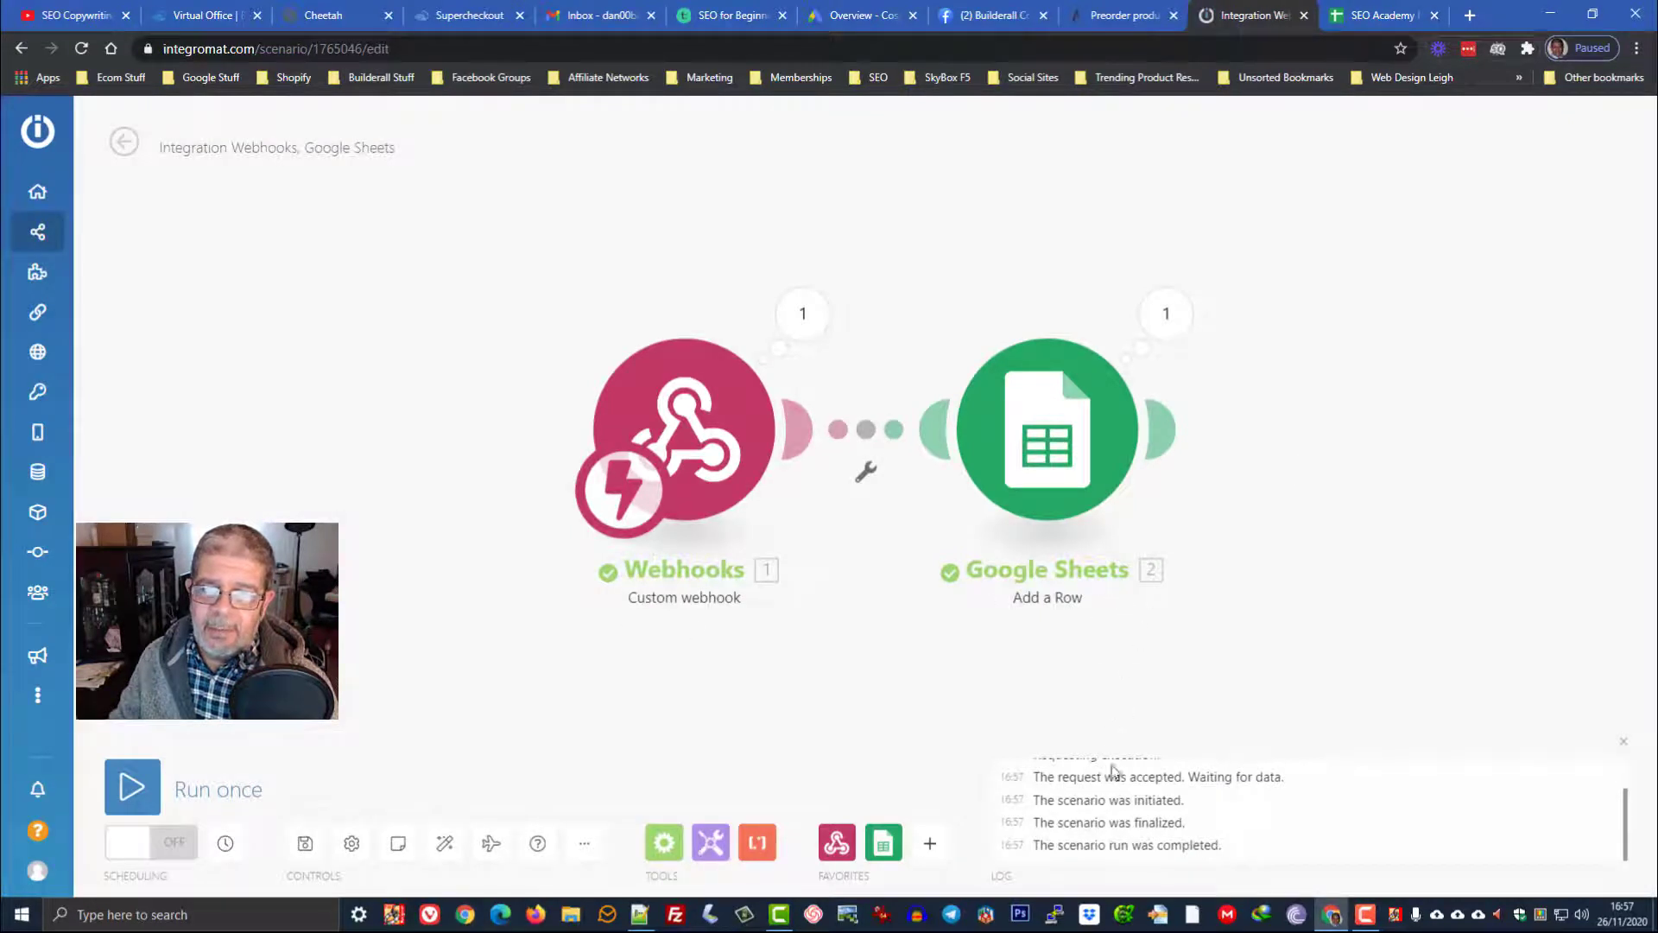
pyautogui.scroll(1, 1144, 802)
pyautogui.scroll(-1, 1163, 773)
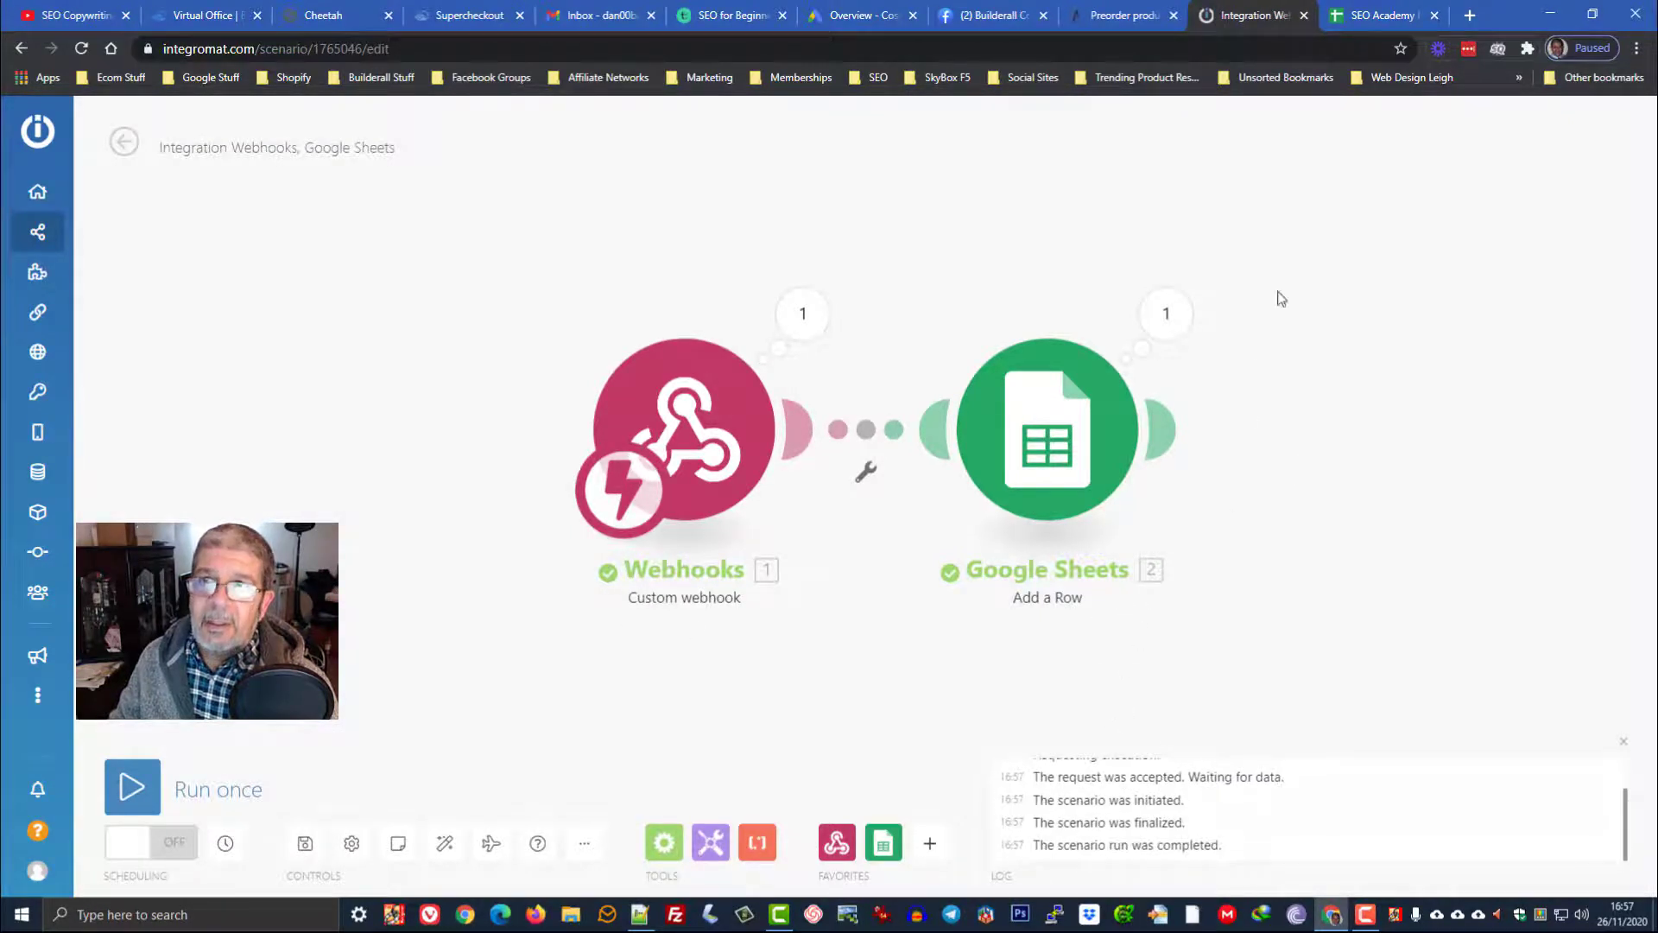
# Switch to the SEO Academy Free Member Access spreadsheet and widen columns E and F to fit the client ID and product name
pyautogui.click(1367, 18)
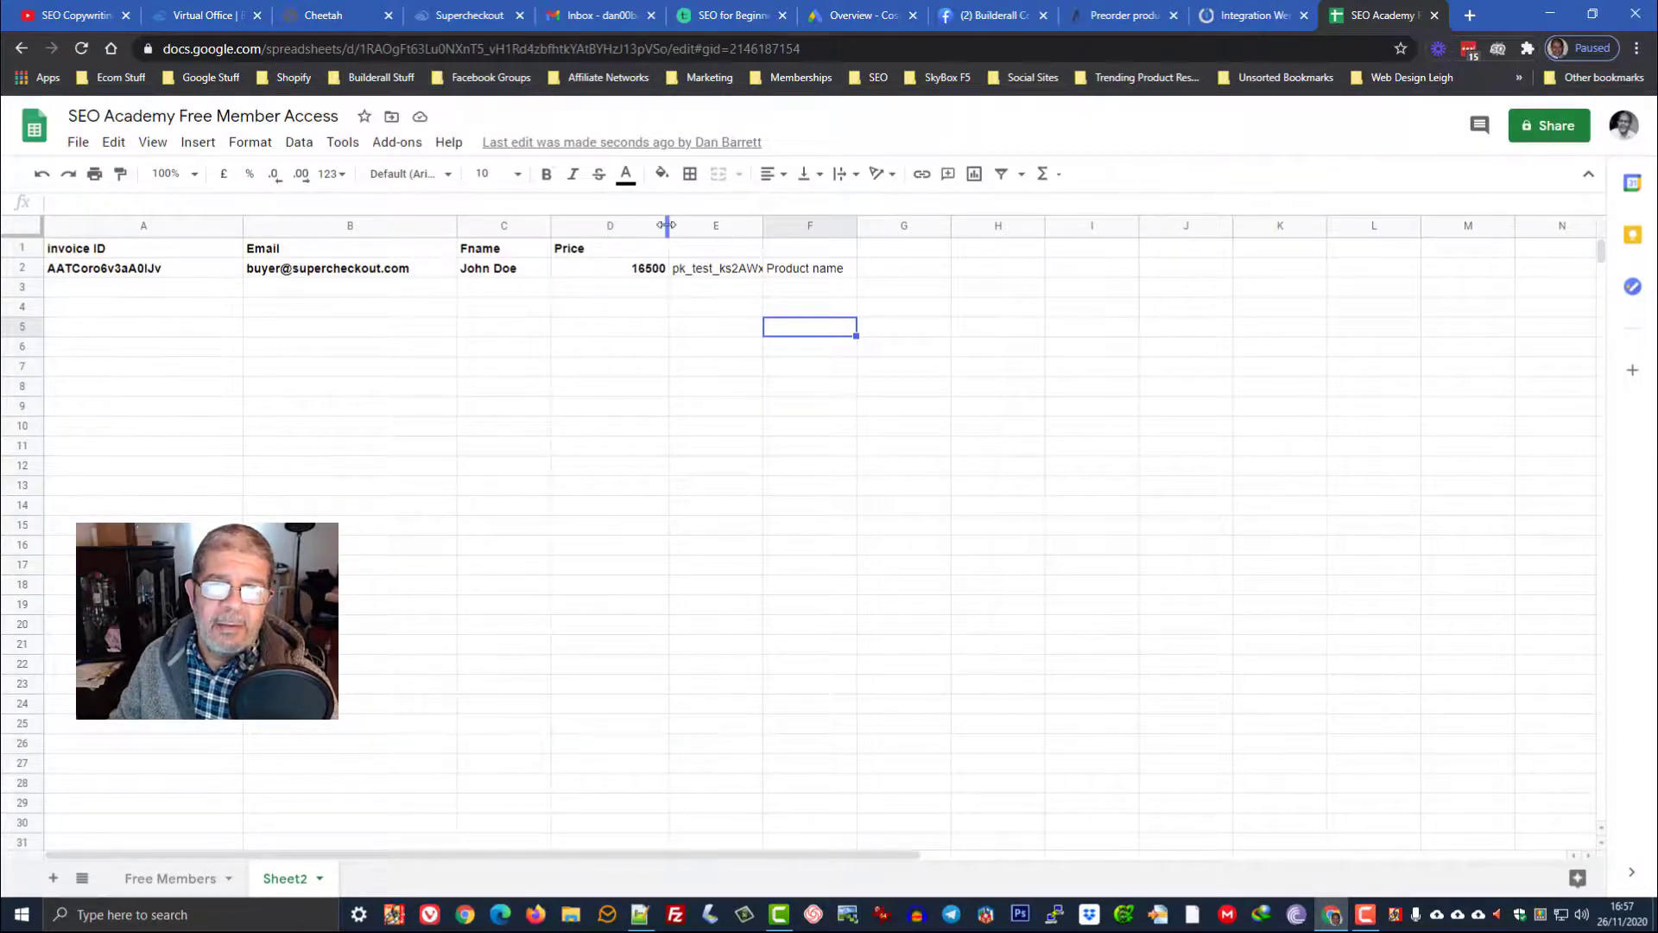
pyautogui.moveTo(761, 226); pyautogui.dragTo(1050, 224)
pyautogui.moveTo(834, 223); pyautogui.dragTo(927, 224)
pyautogui.press('Up')
pyautogui.press('Up')
pyautogui.press('Up')
pyautogui.click(900, 276)
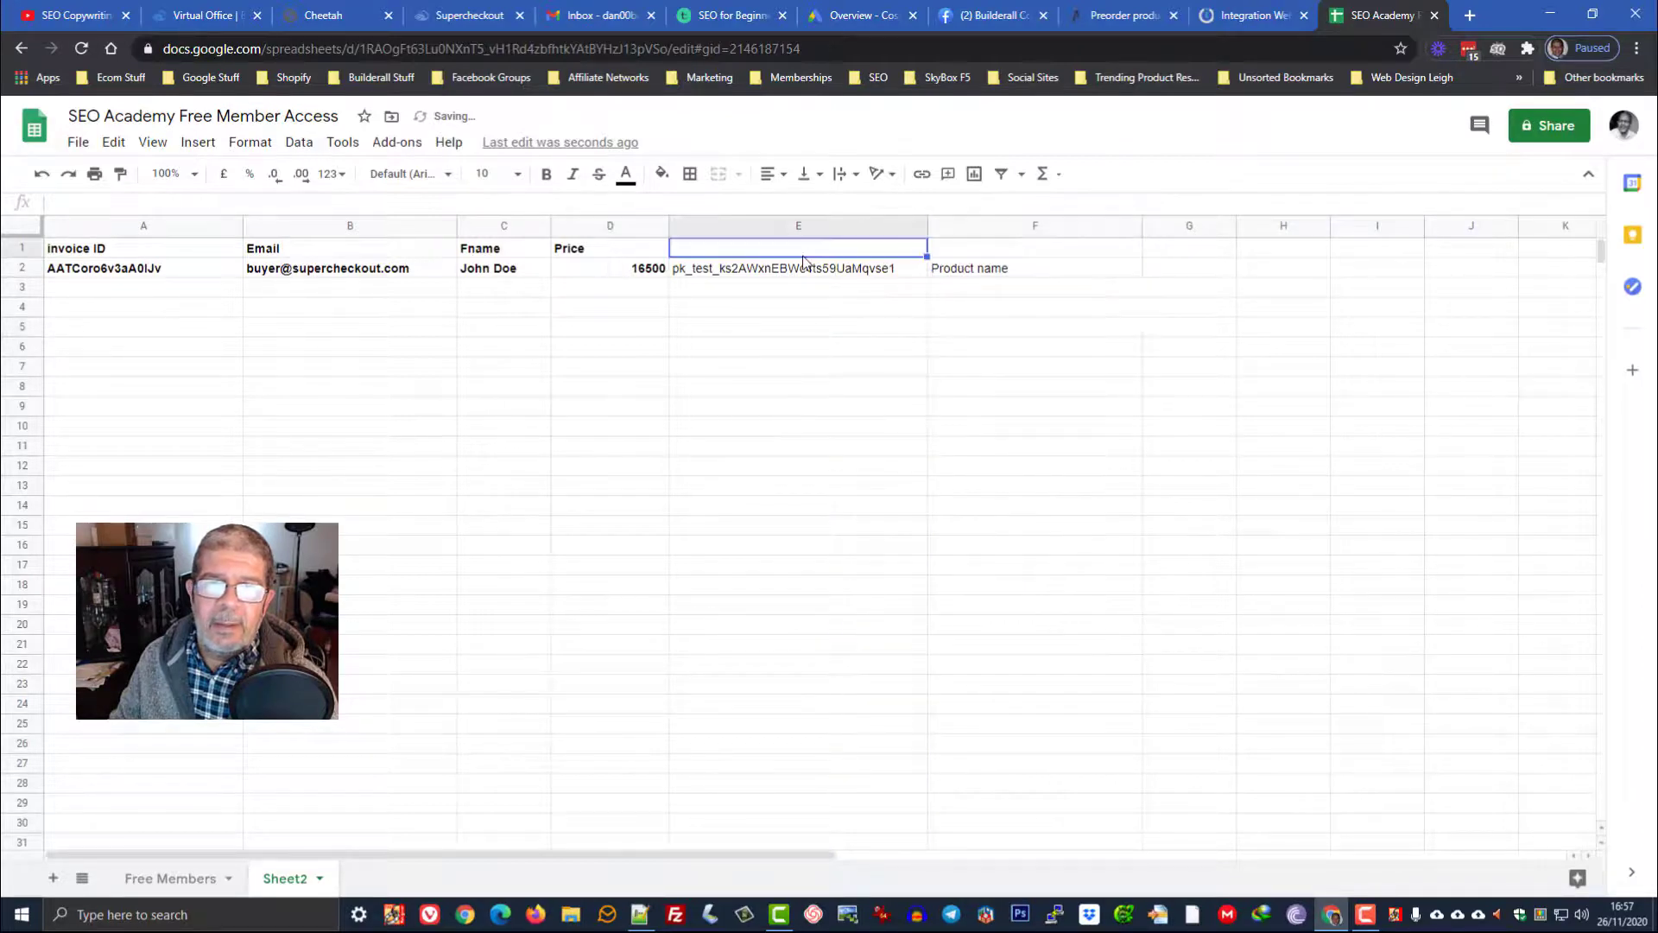
# Examine each cell of row 2 in Sheet2, from the invoice ID through the product name, against the mapped webhook fields
pyautogui.click(164, 275)
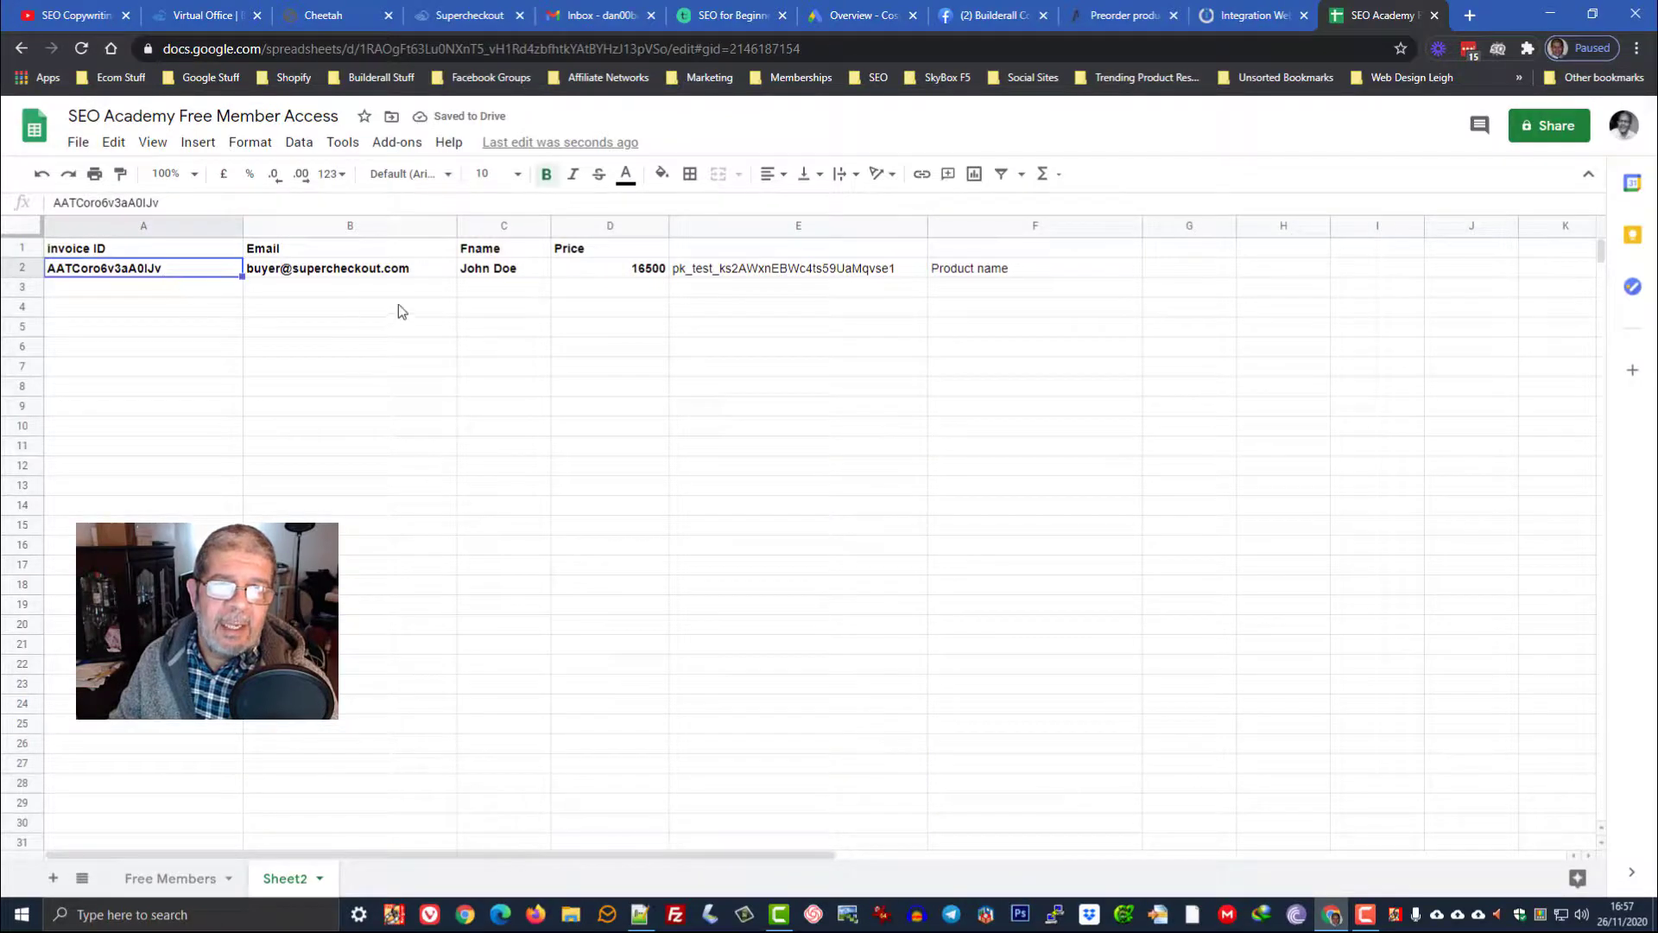
pyautogui.click(417, 267)
pyautogui.click(536, 270)
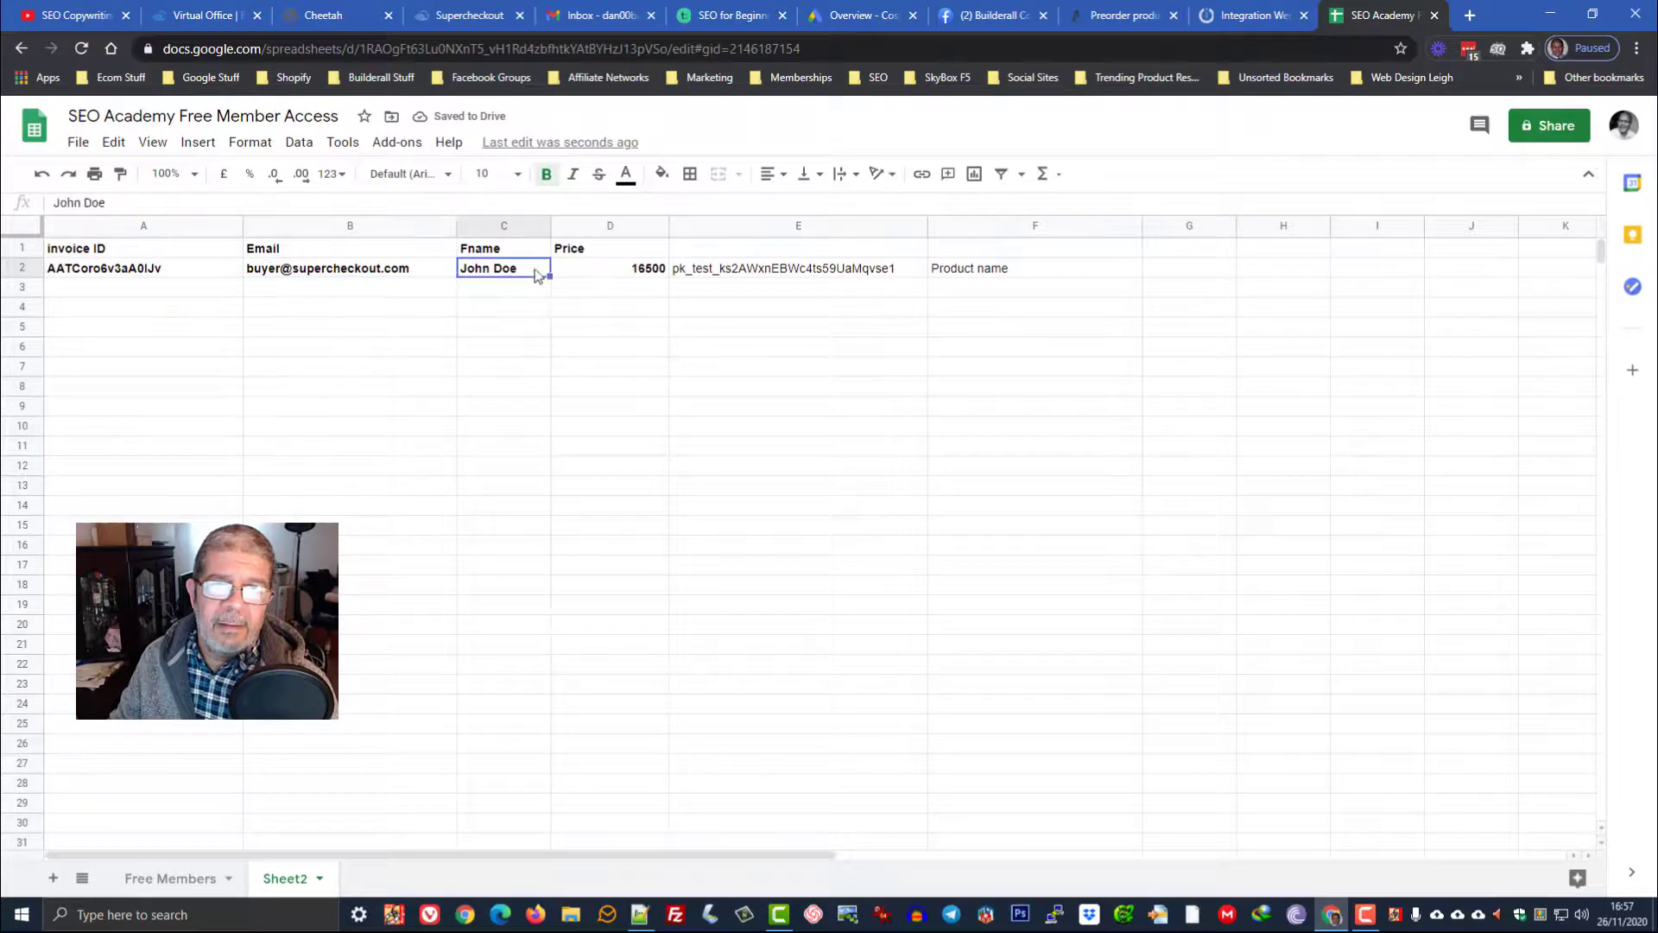
pyautogui.click(615, 275)
pyautogui.click(753, 275)
pyautogui.click(958, 273)
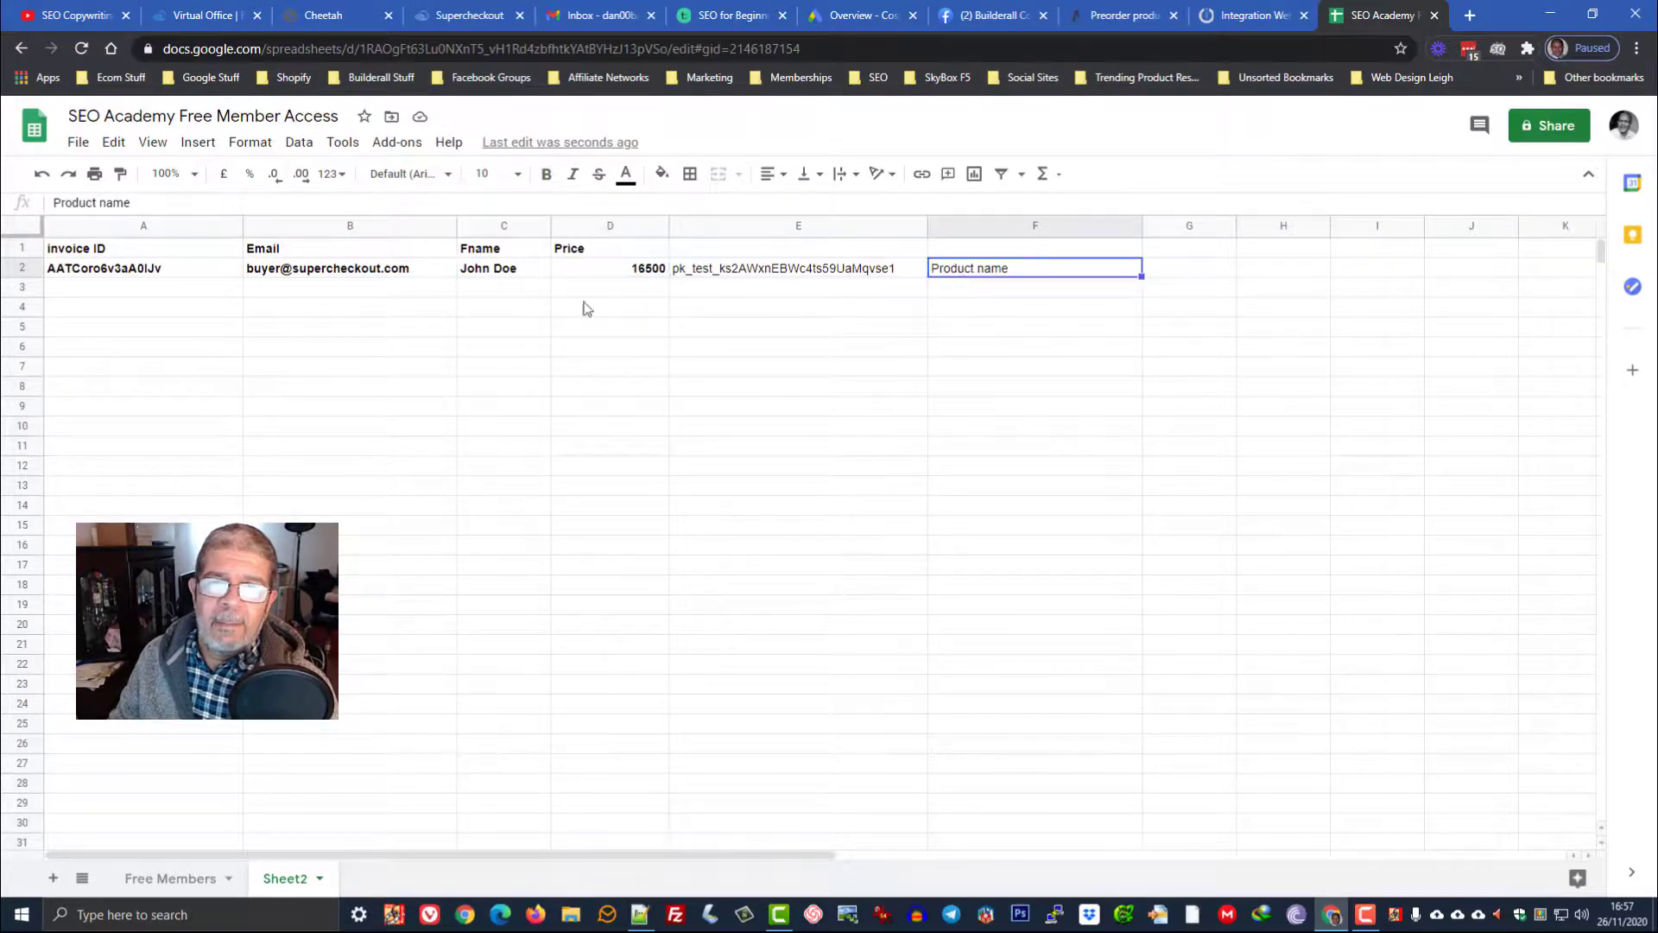
pyautogui.click(117, 290)
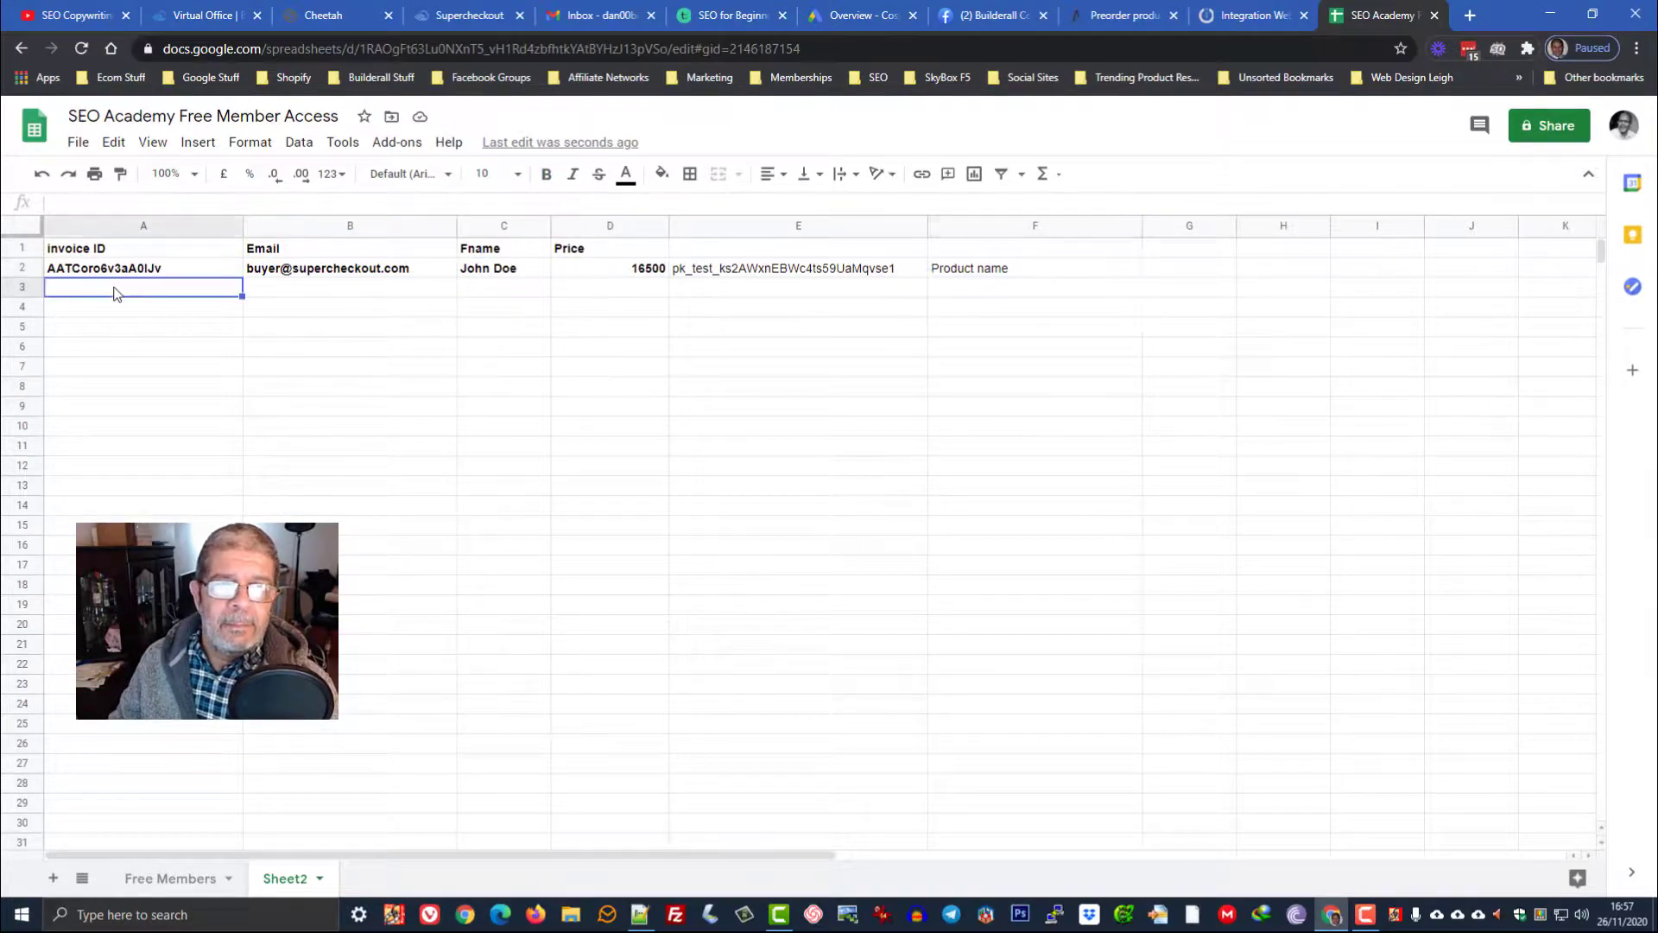
pyautogui.click(112, 269)
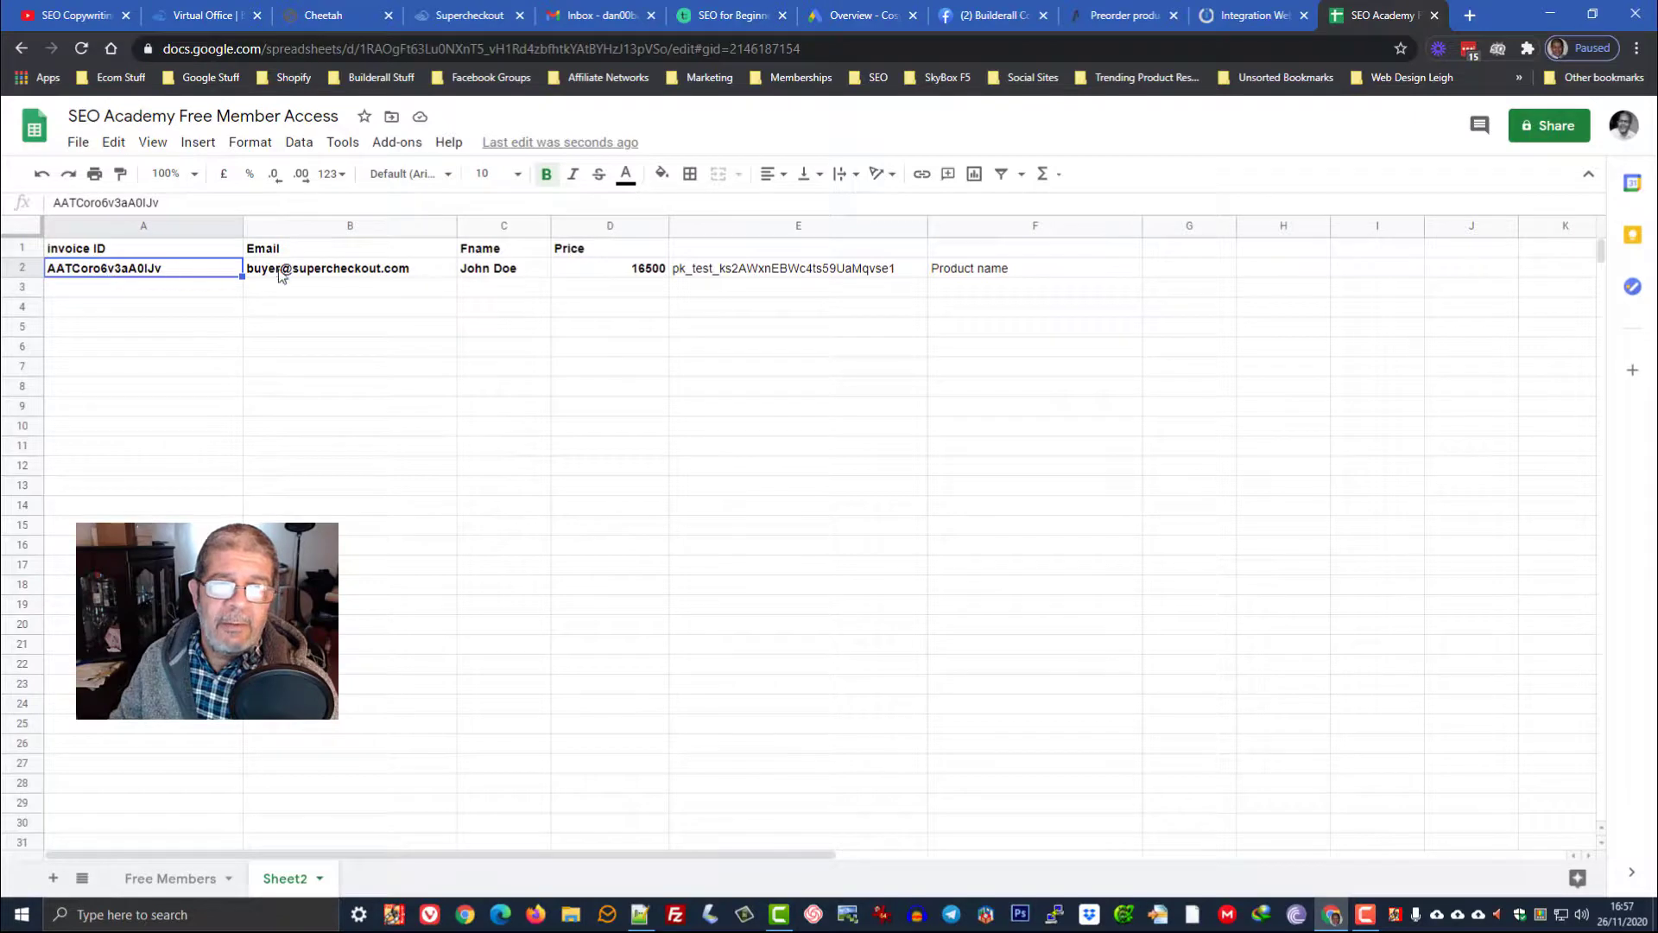
pyautogui.click(1024, 273)
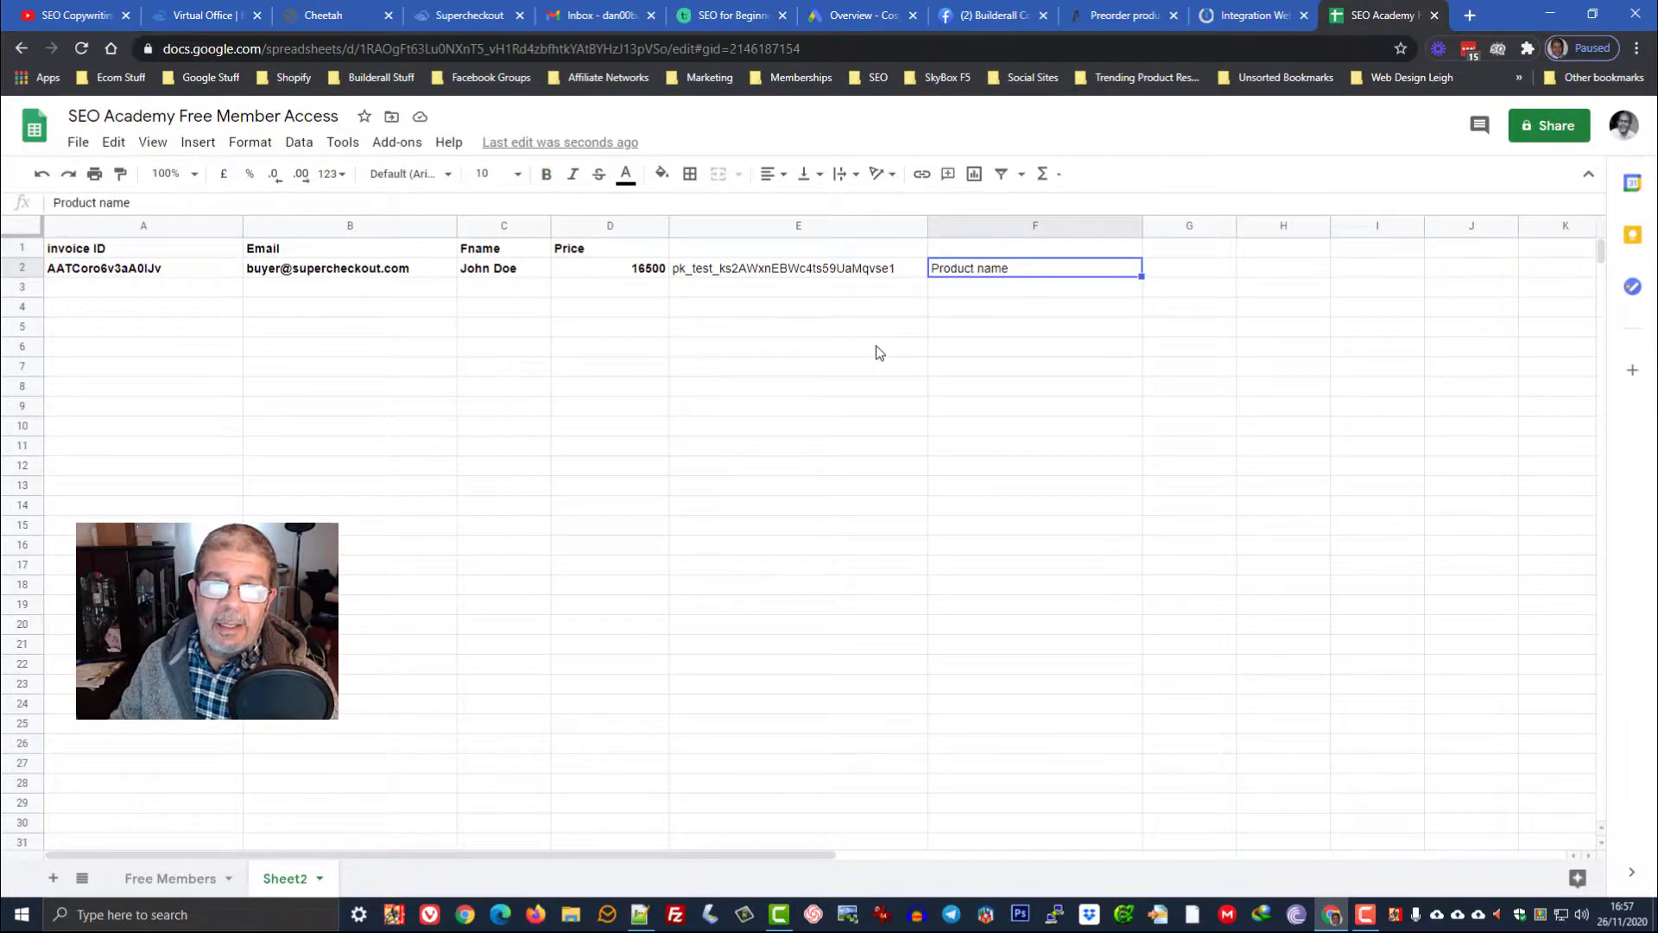
# Return to the Integromat scenario and exit its editor to the scenario overview
pyautogui.click(1248, 17)
pyautogui.scroll(-3, 674, 509)
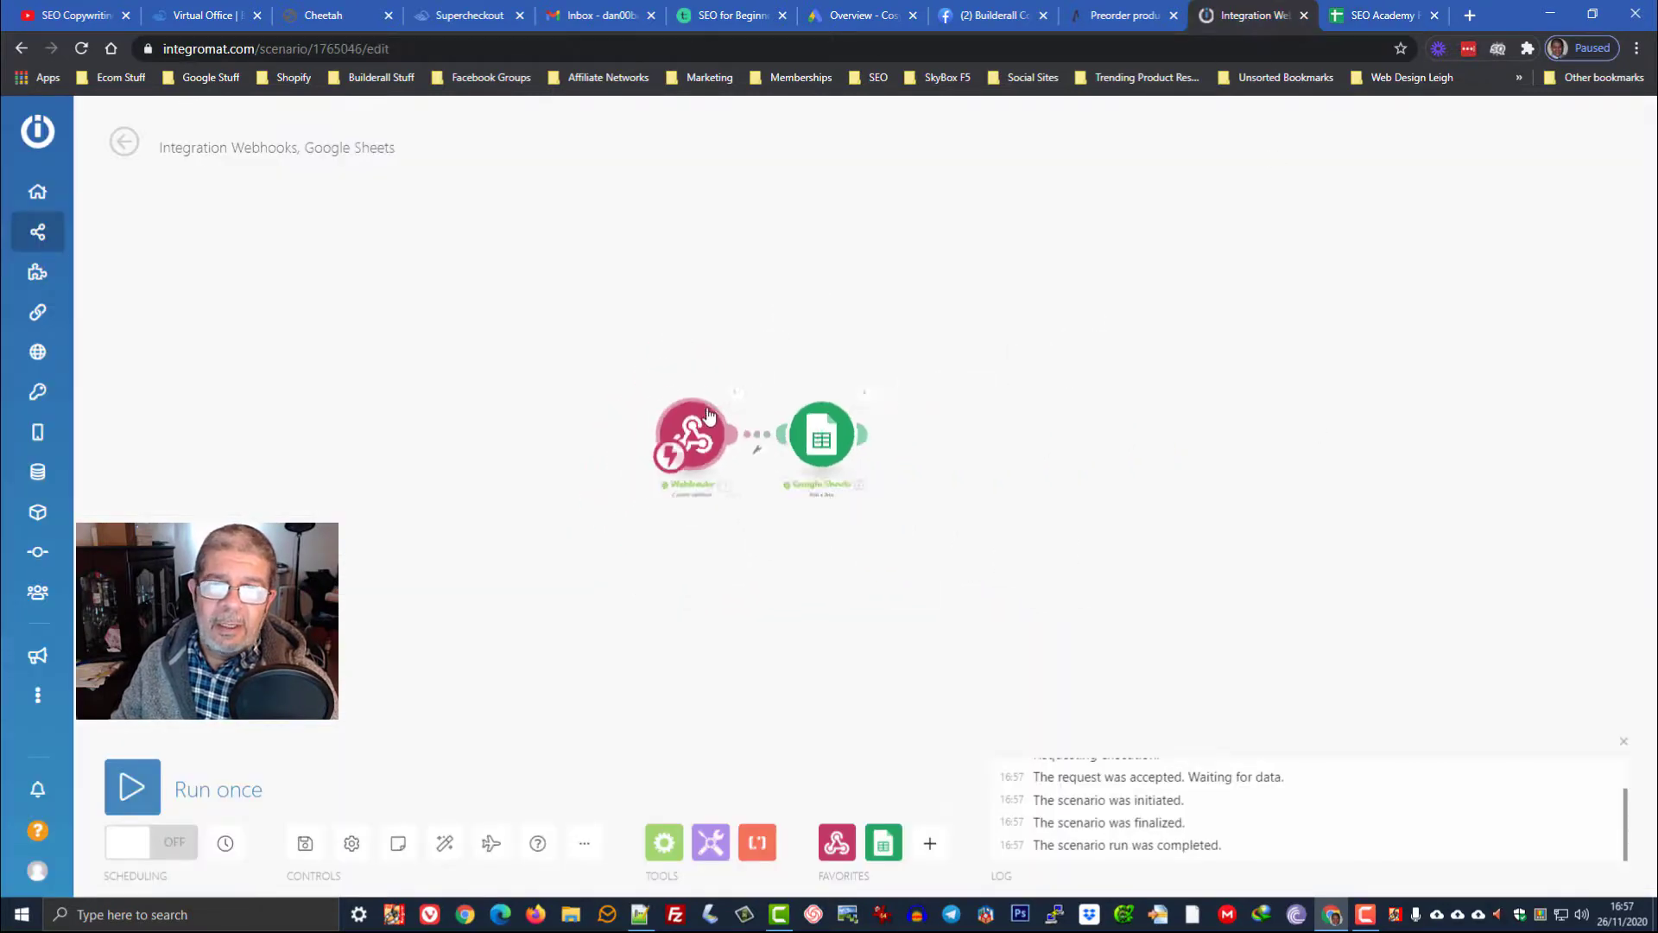
pyautogui.scroll(3, 713, 419)
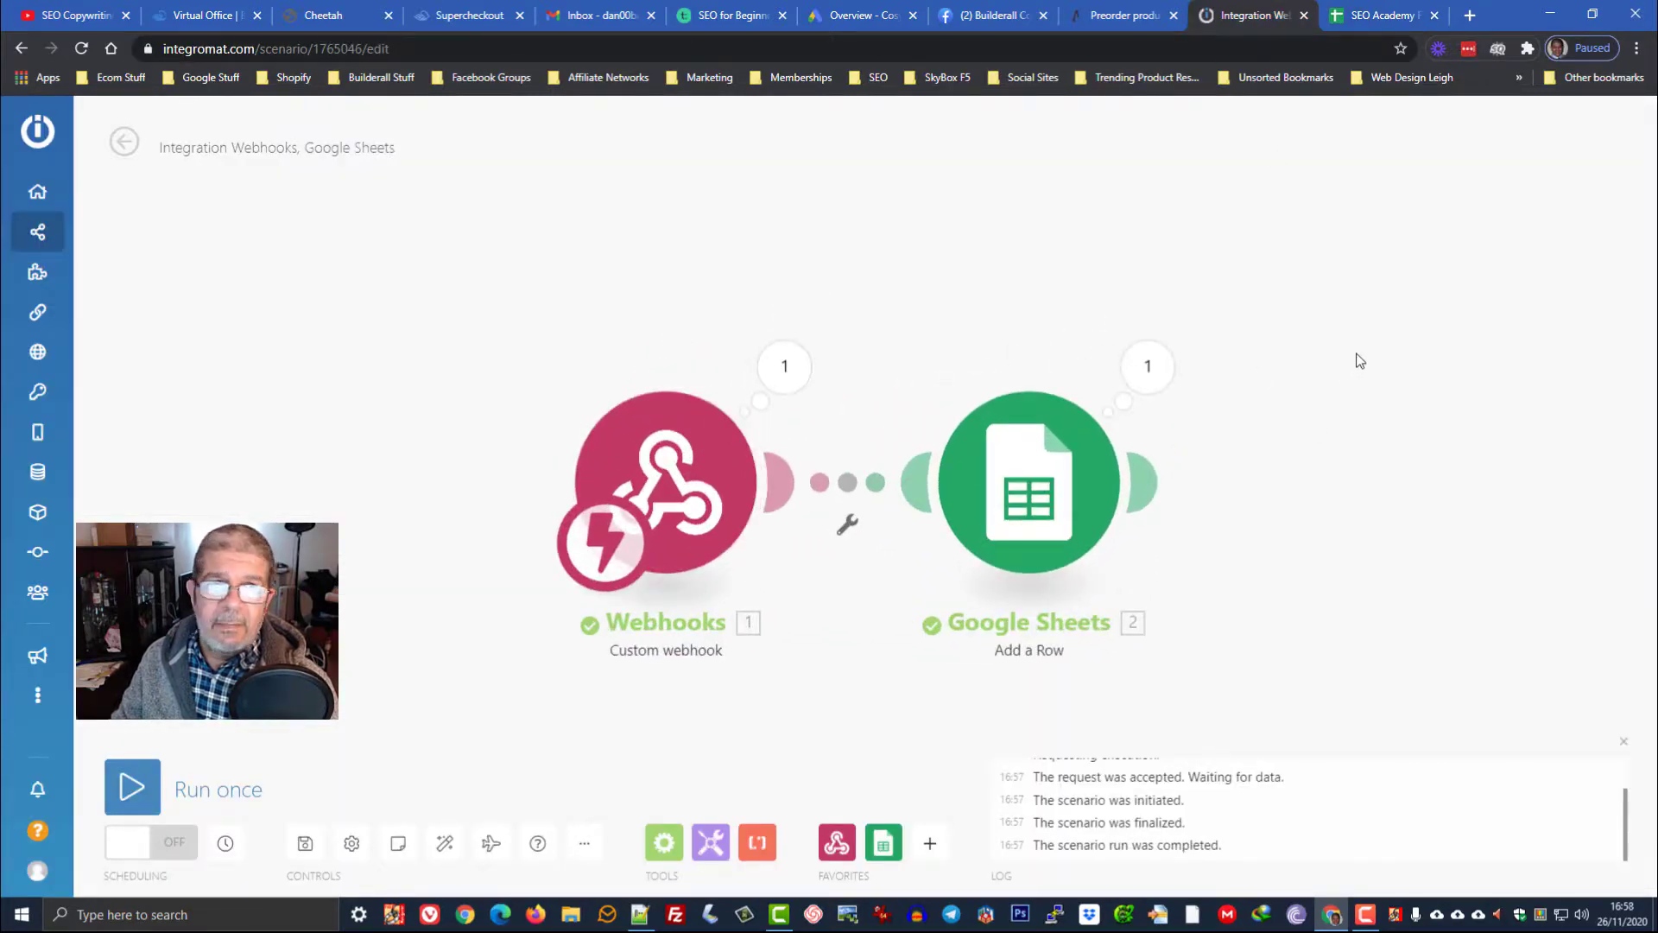
pyautogui.scroll(-1, 840, 261)
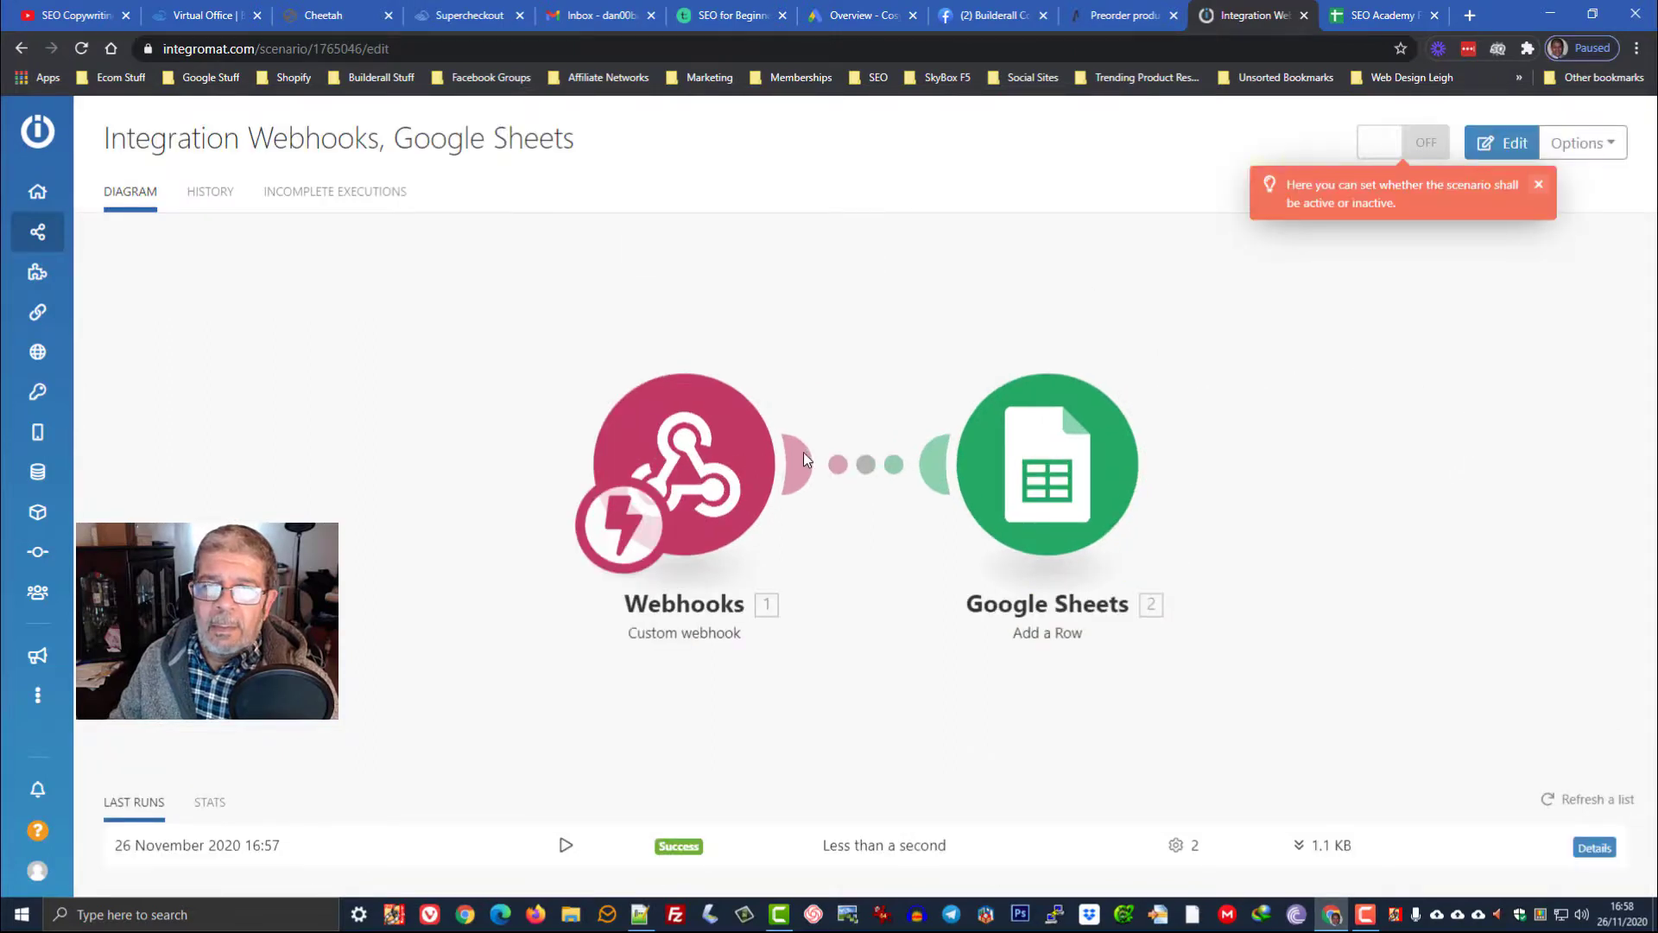